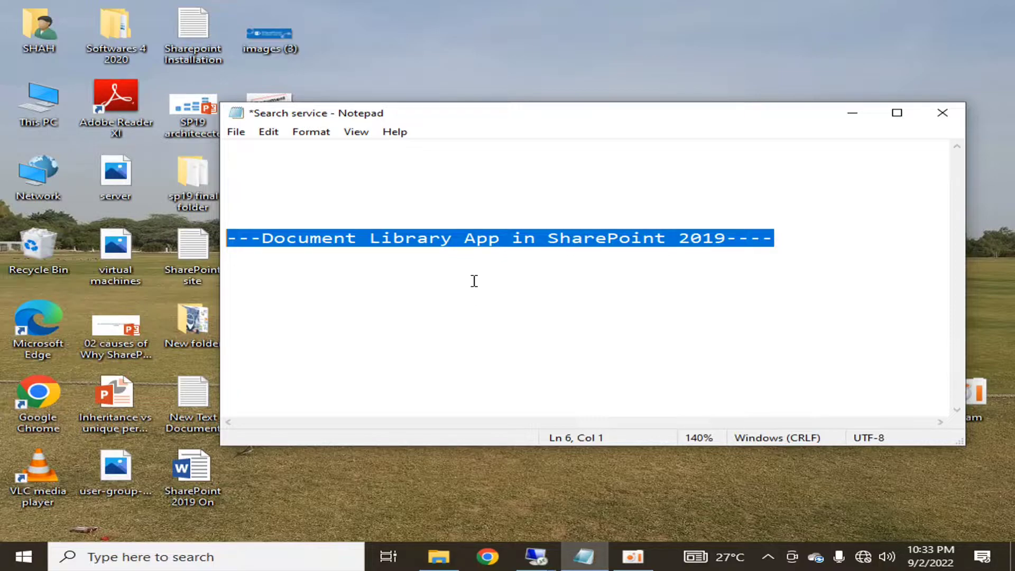
# Switch to the remote server session and open the Log & Supply Chain site from the company home page
pyautogui.moveTo(536, 556)
pyautogui.click(494, 478)
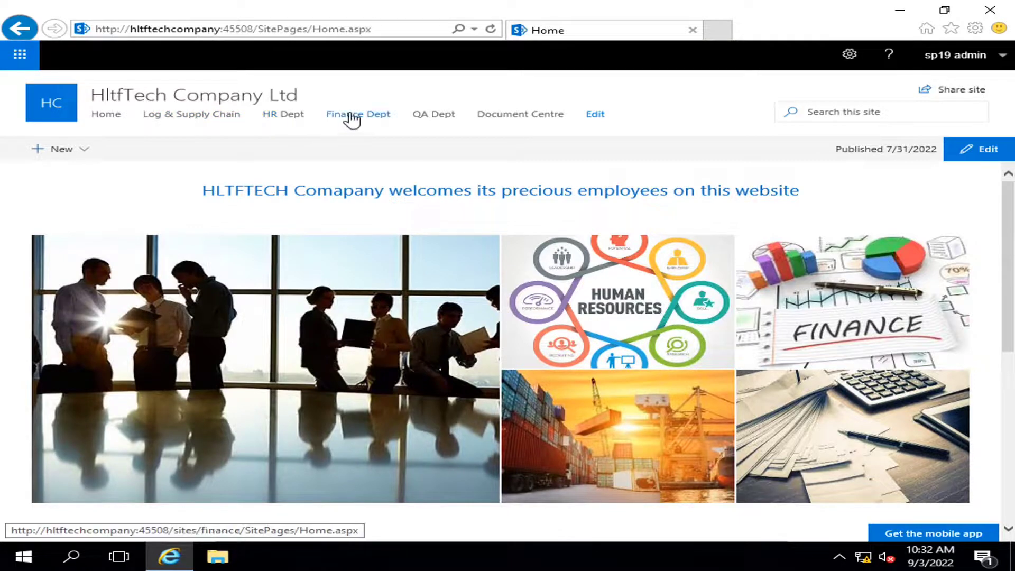
pyautogui.click(153, 119)
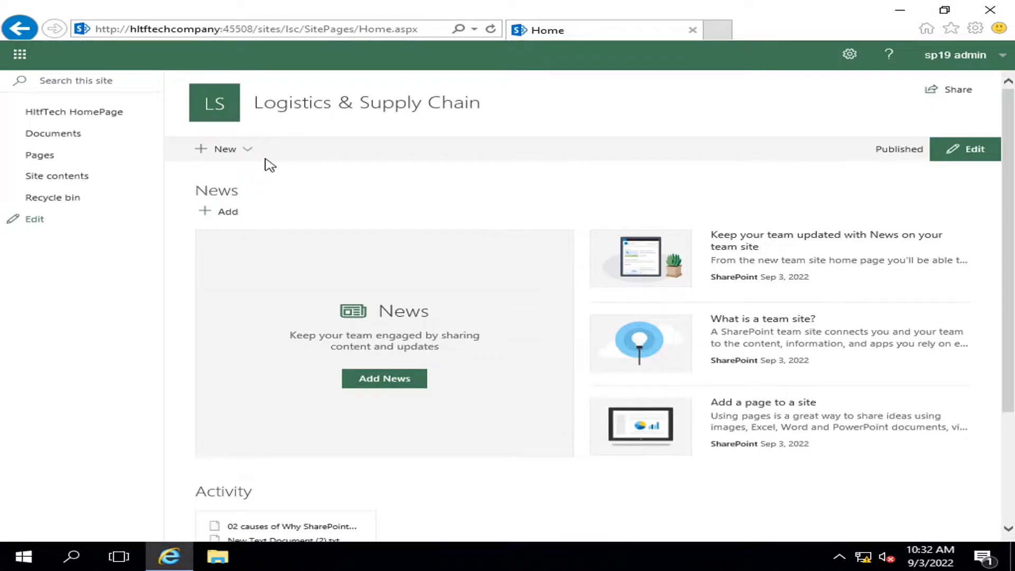
pyautogui.click(19, 28)
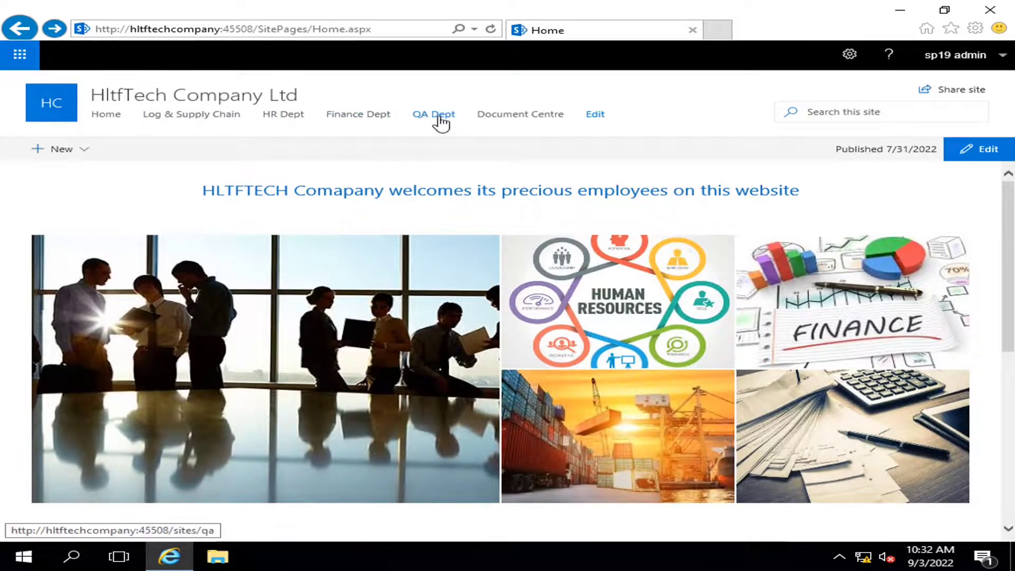
pyautogui.click(197, 116)
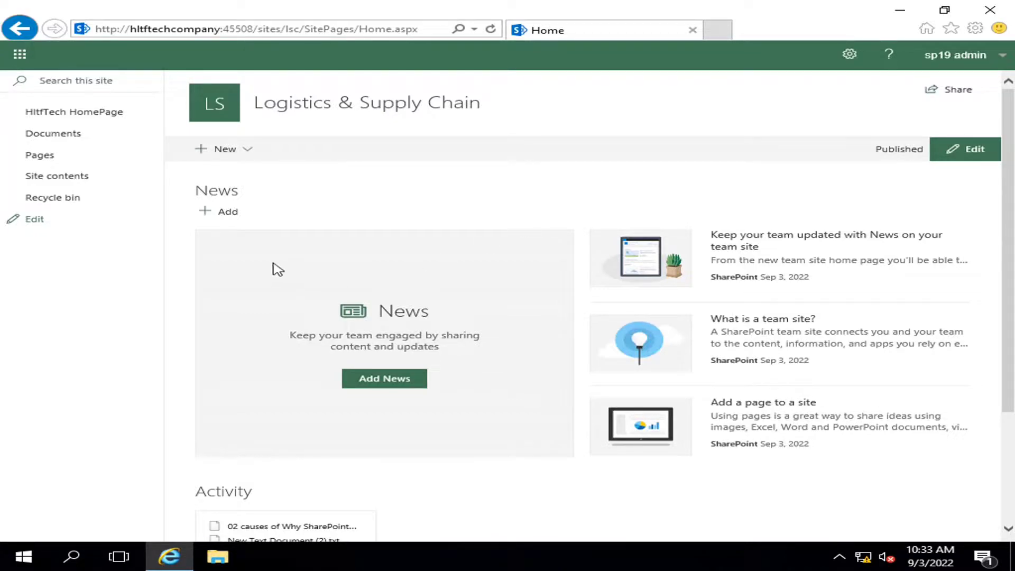
# Open the site contents of the Logistics & Supply Chain site and delete the Documents library
pyautogui.click(849, 54)
pyautogui.click(806, 132)
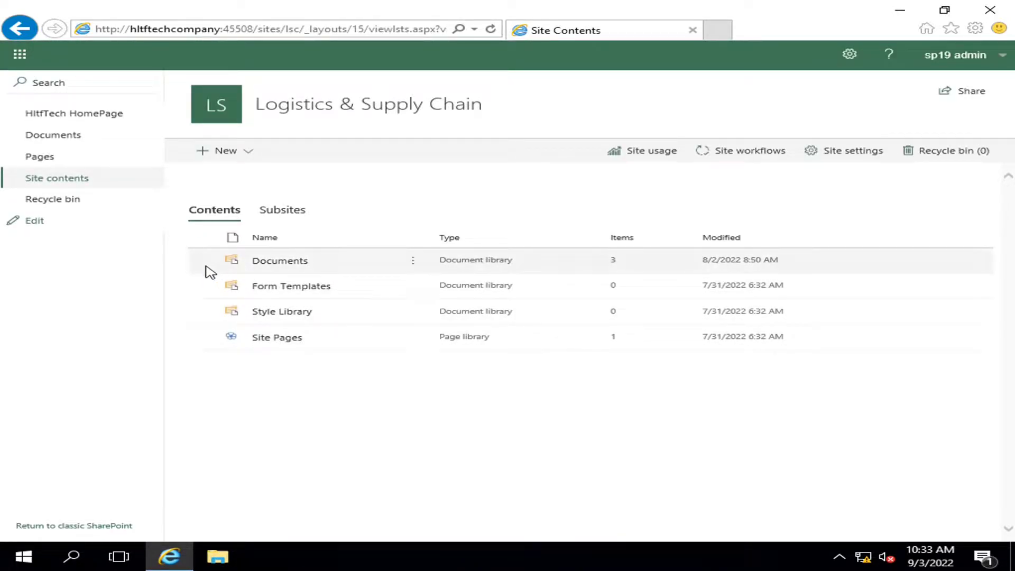
pyautogui.click(413, 260)
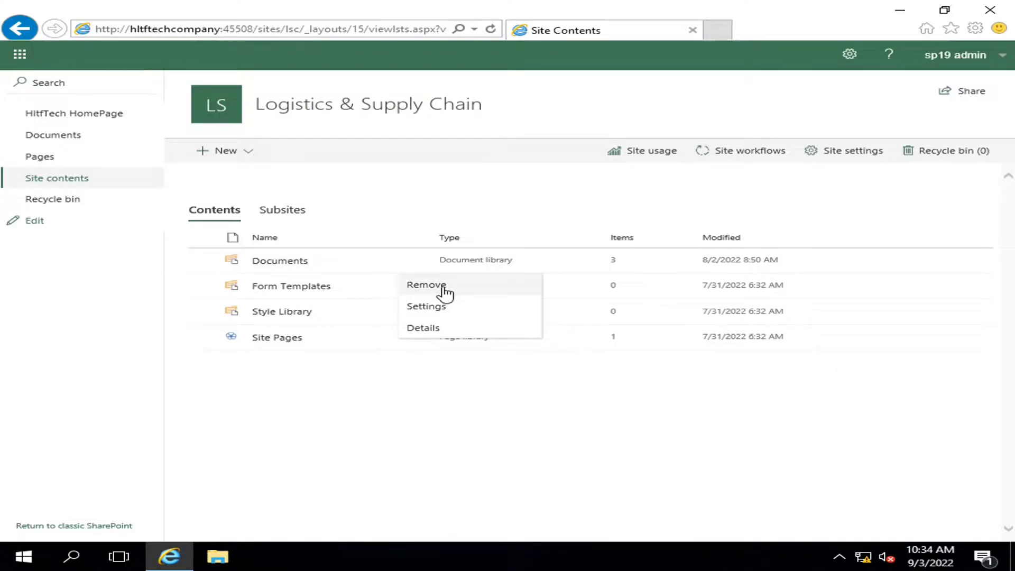
pyautogui.click(443, 288)
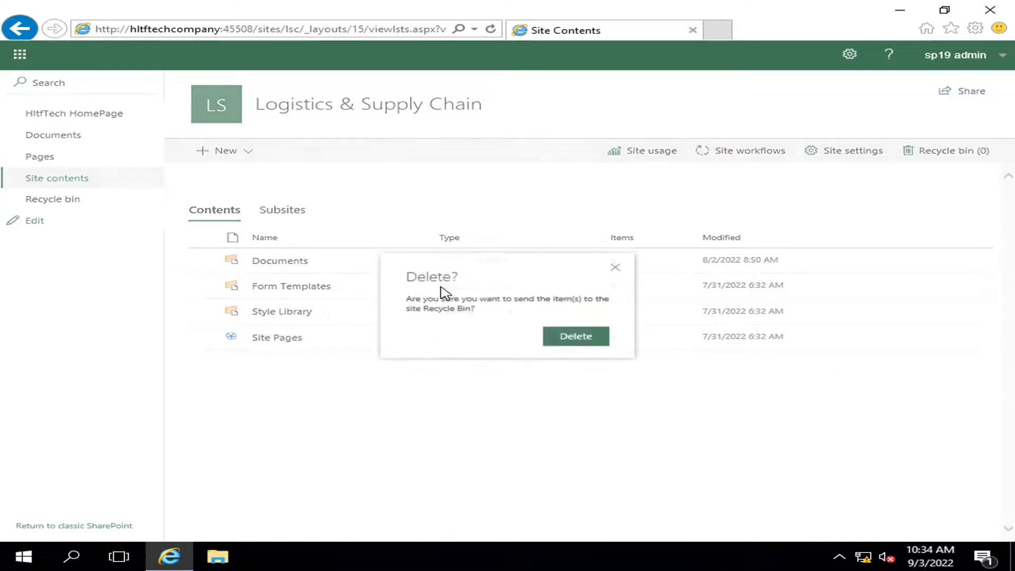
pyautogui.click(547, 334)
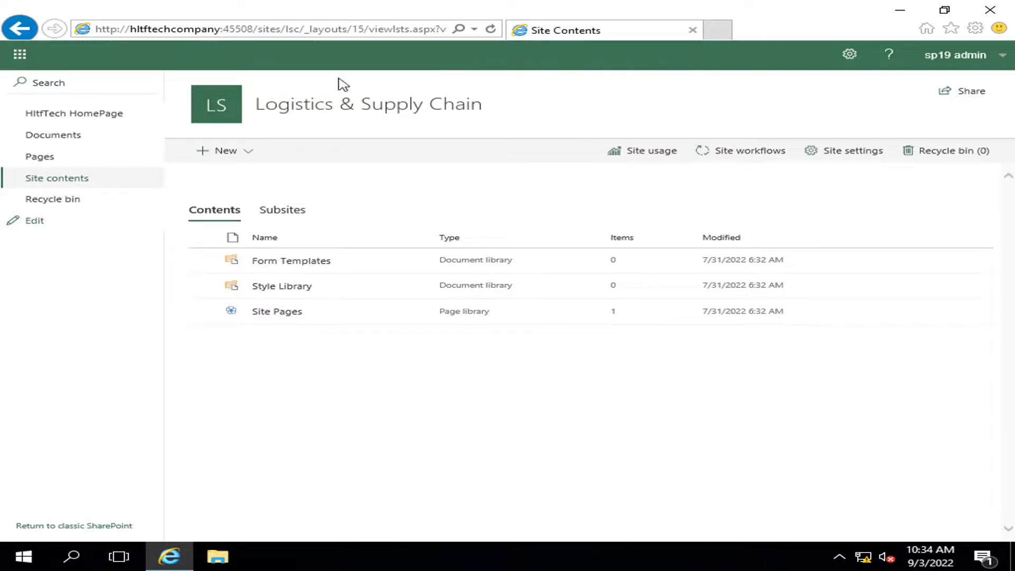
# Remove the Documents link from the site's navigation and save the navigation changes
pyautogui.click(61, 220)
pyautogui.click(145, 140)
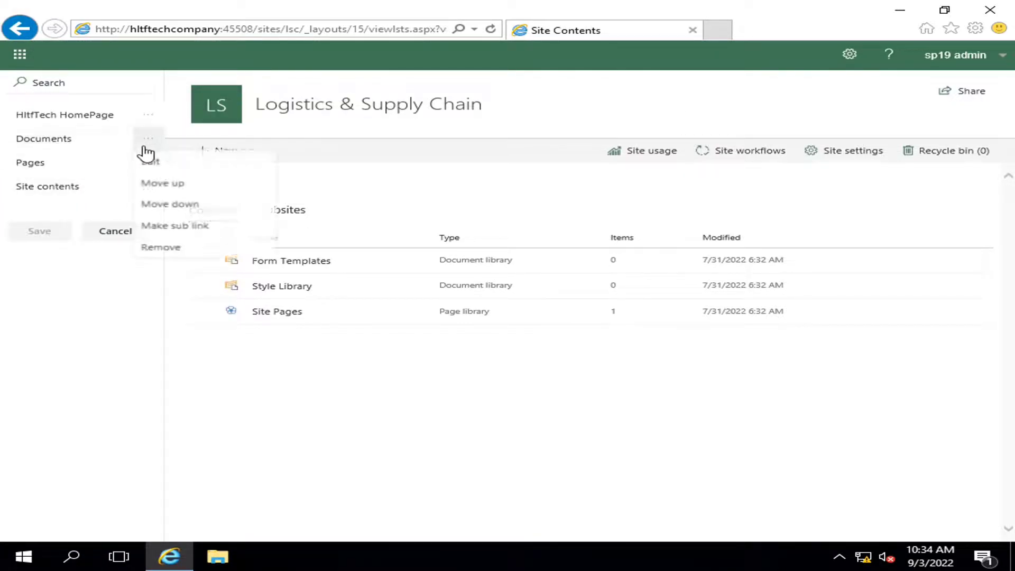
pyautogui.click(154, 247)
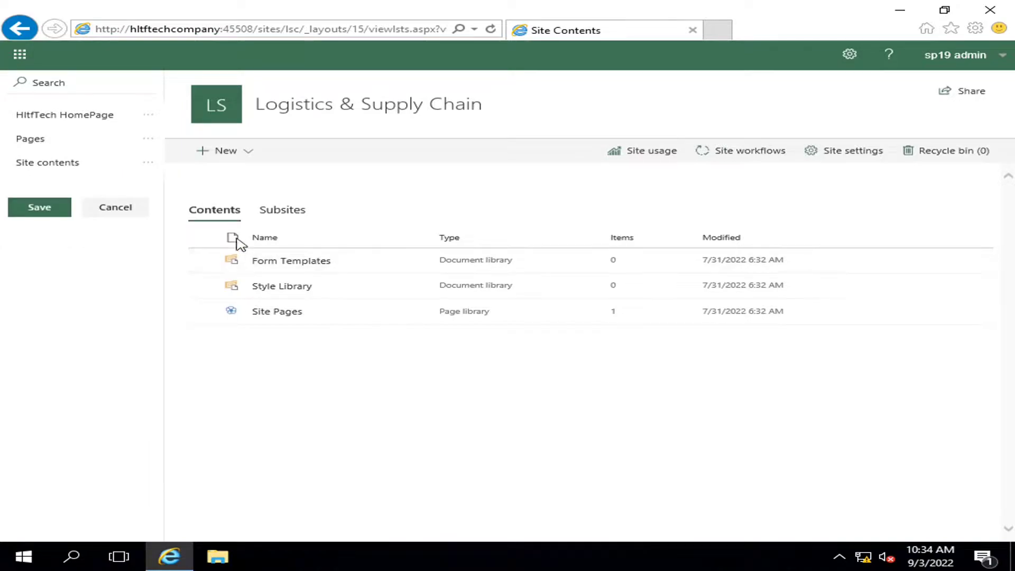
pyautogui.click(63, 213)
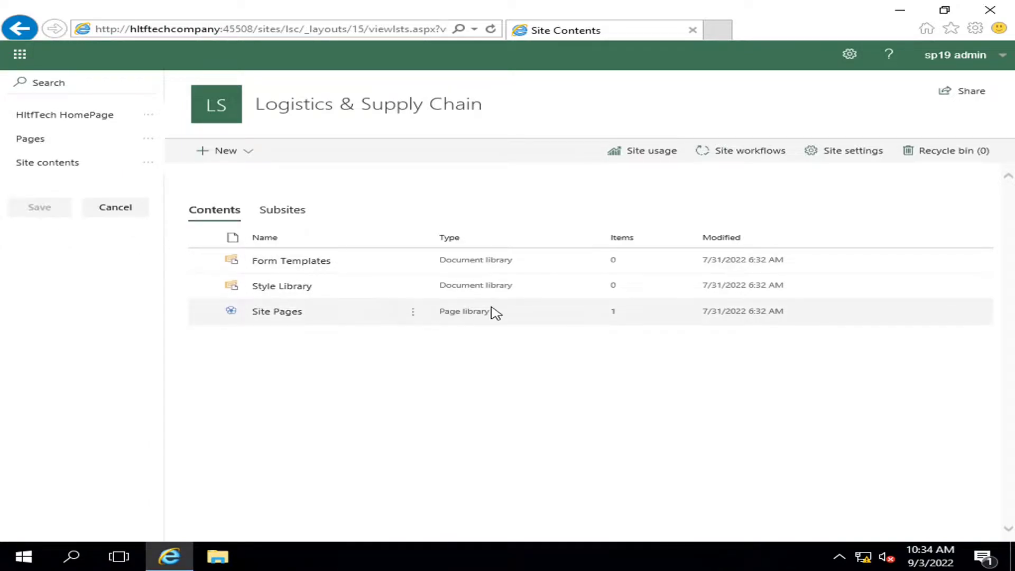
# Return to the Logistics & Supply Chain home page and open the catalogue of apps for adding a new app
pyautogui.click(247, 154)
pyautogui.click(415, 188)
pyautogui.click(209, 123)
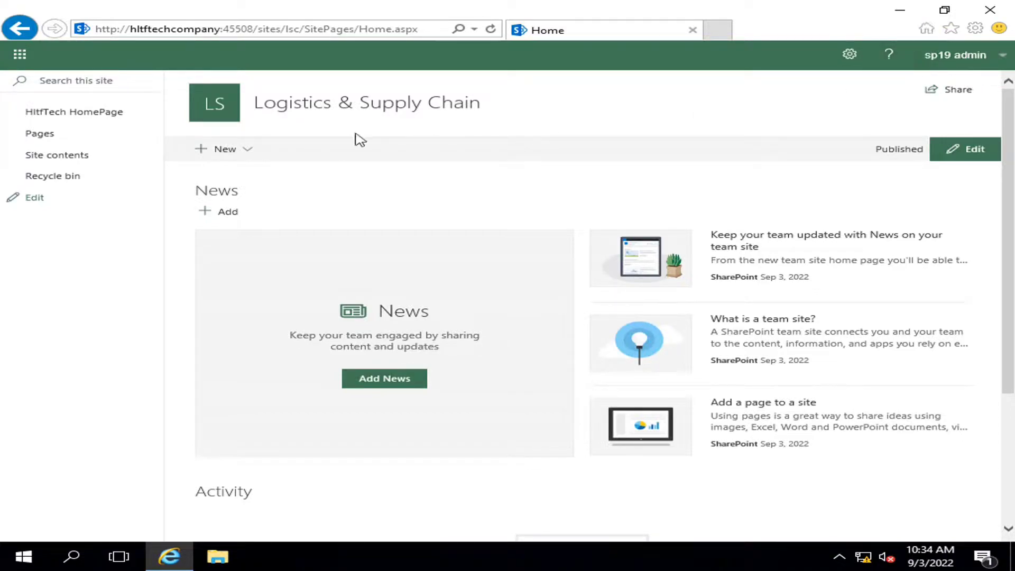
pyautogui.click(246, 151)
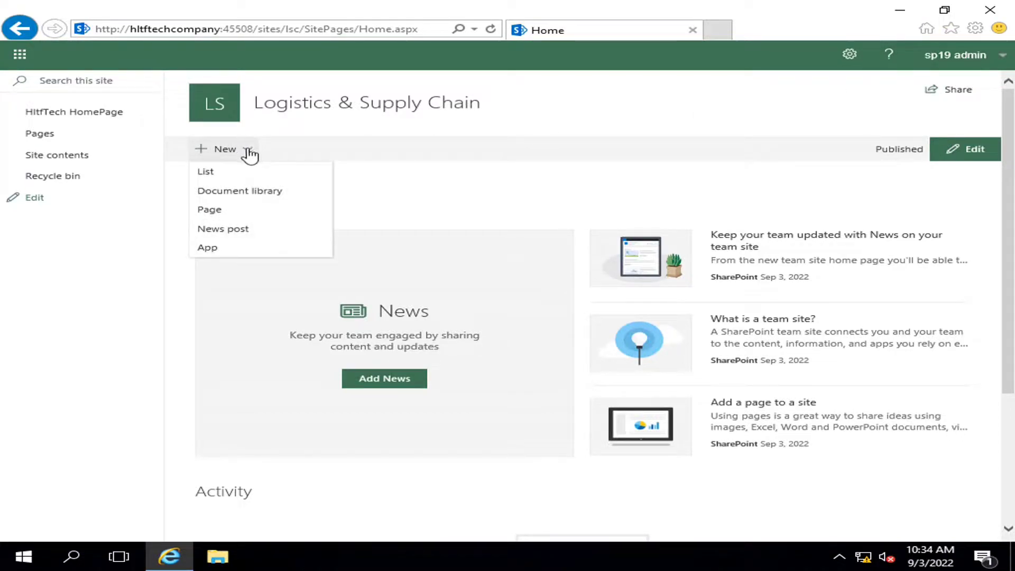
pyautogui.click(216, 248)
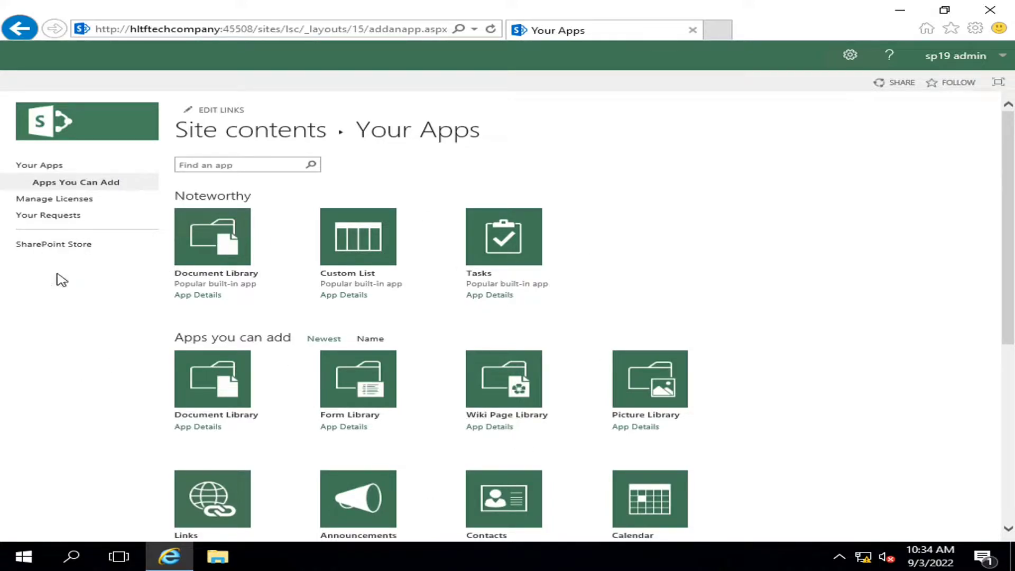
# Add a Document Library app named Logistics to the site
pyautogui.click(228, 163)
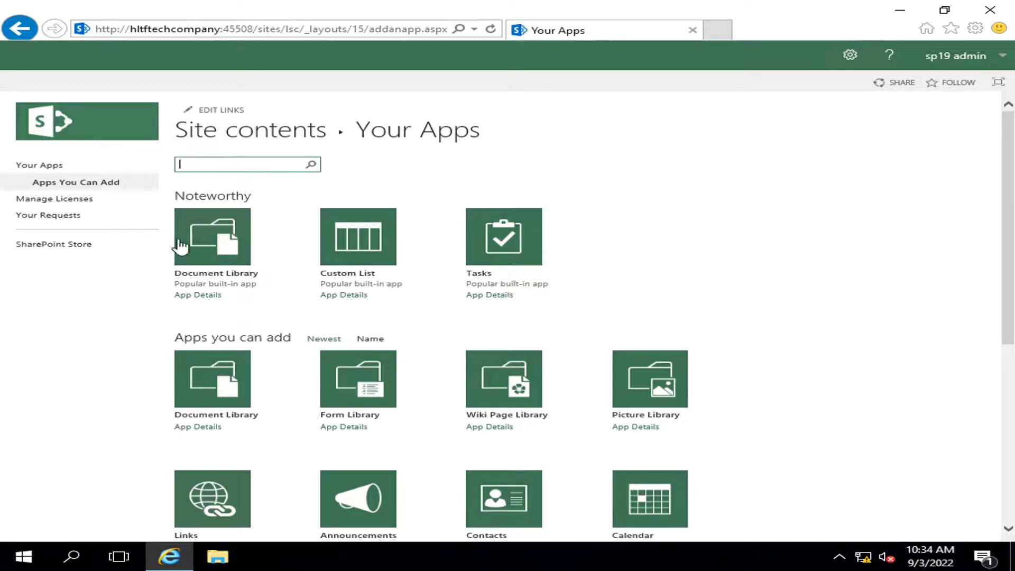
pyautogui.click(216, 245)
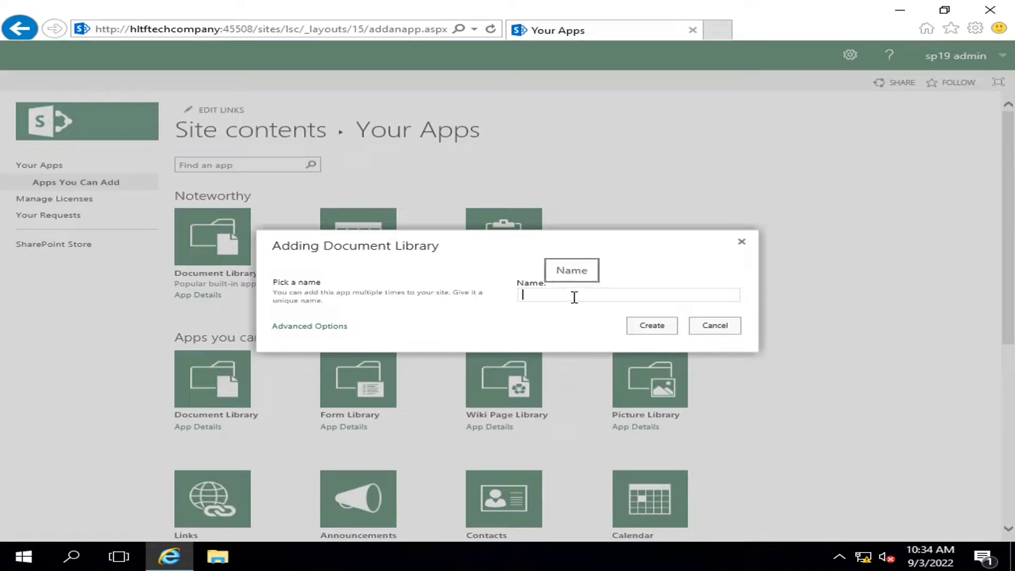
pyautogui.write('Log')
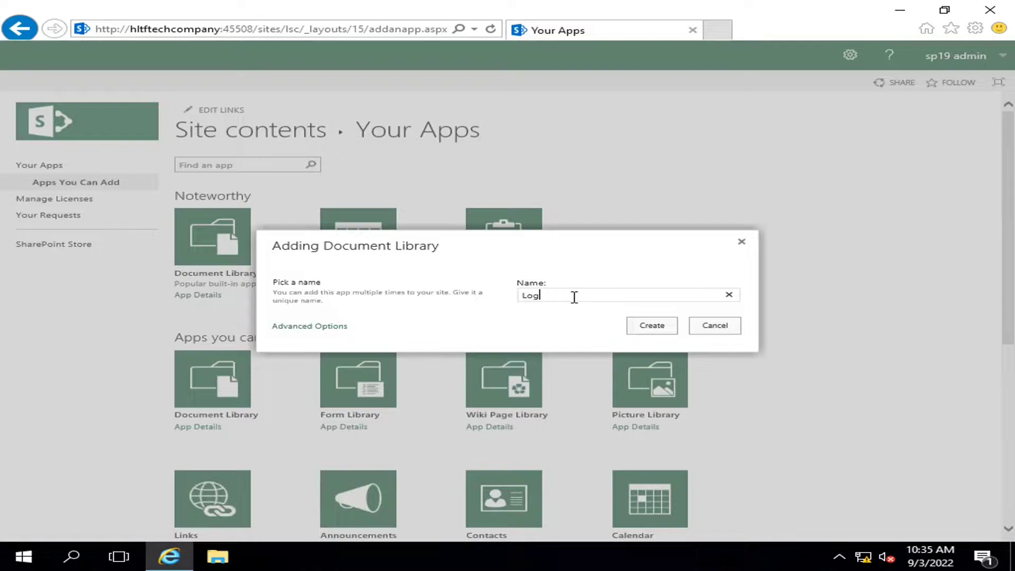
pyautogui.write('&Supply')
pyautogui.press('BackSpace')
pyautogui.press('BackSpace')
pyautogui.press('BackSpace')
pyautogui.press('BackSpace')
pyautogui.press('BackSpace')
pyautogui.press('BackSpace')
pyautogui.press('BackSpace')
pyautogui.press('BackSpace')
pyautogui.write('g')
pyautogui.moveTo(553, 294); pyautogui.dragTo(510, 301)
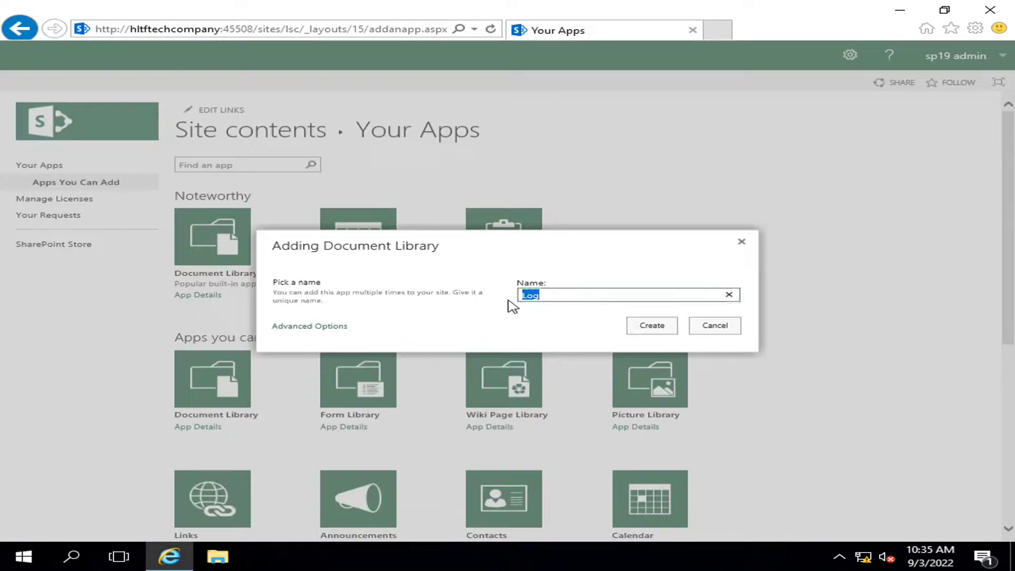
pyautogui.click(547, 294)
pyautogui.write('is')
pyautogui.write('cs')
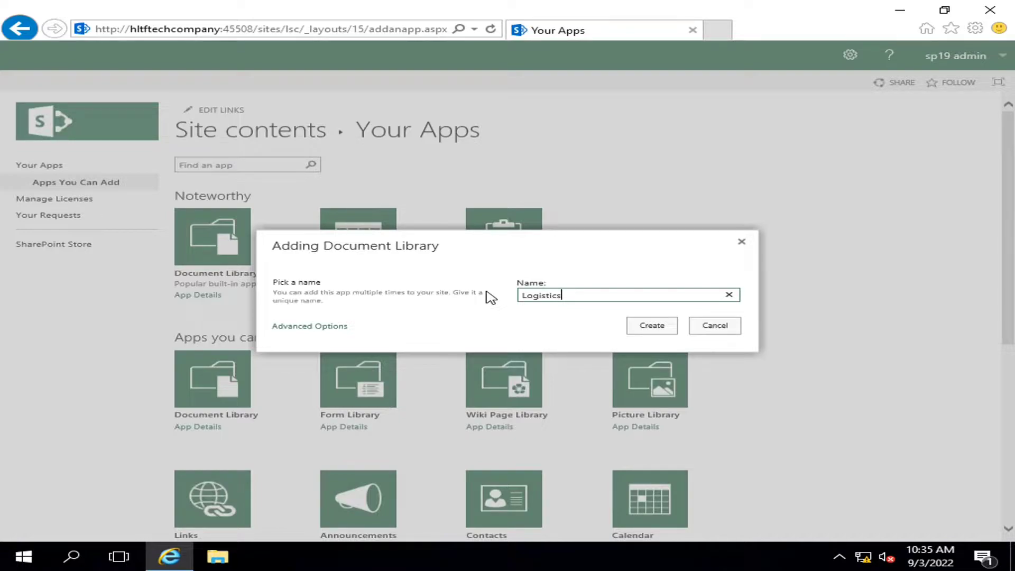
pyautogui.click(654, 329)
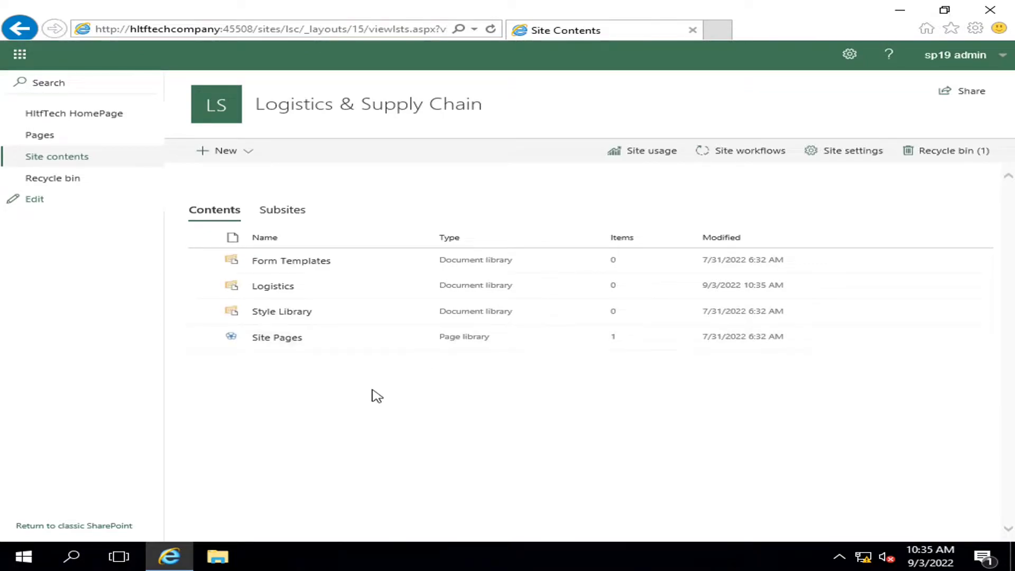
# Open the Logistics library, examine how its name appears in the page URL, and return to the site contents
pyautogui.click(267, 289)
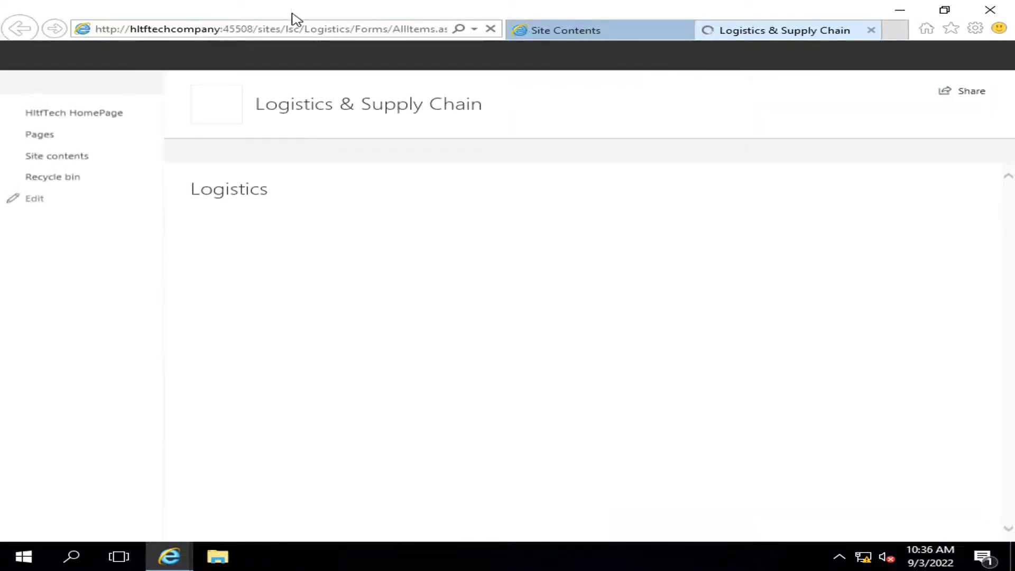
pyautogui.click(322, 32)
pyautogui.click(336, 32)
pyautogui.moveTo(336, 32); pyautogui.dragTo(62, 33)
pyautogui.click(475, 29)
pyautogui.click(347, 29)
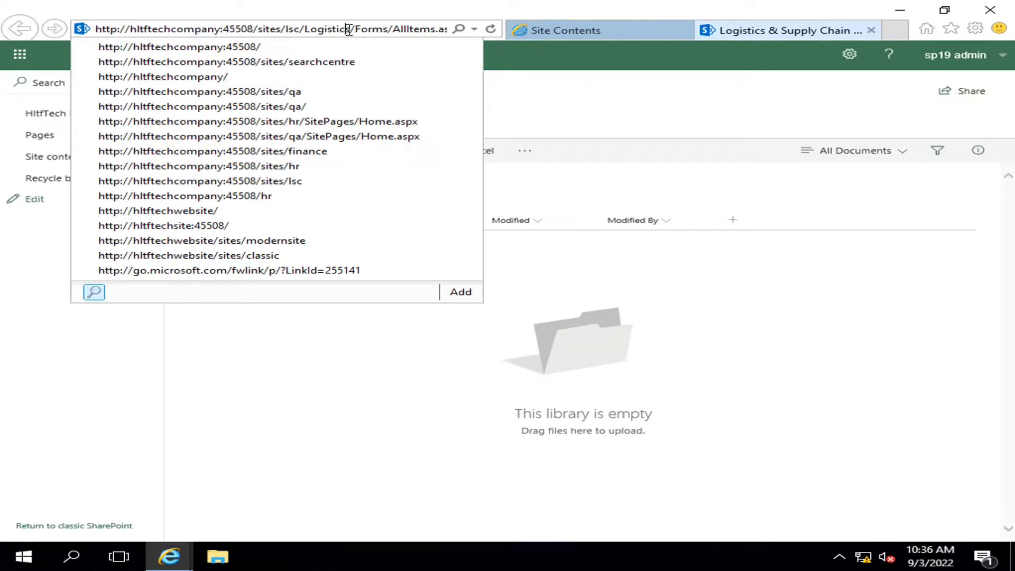
pyautogui.moveTo(349, 29); pyautogui.dragTo(91, 30)
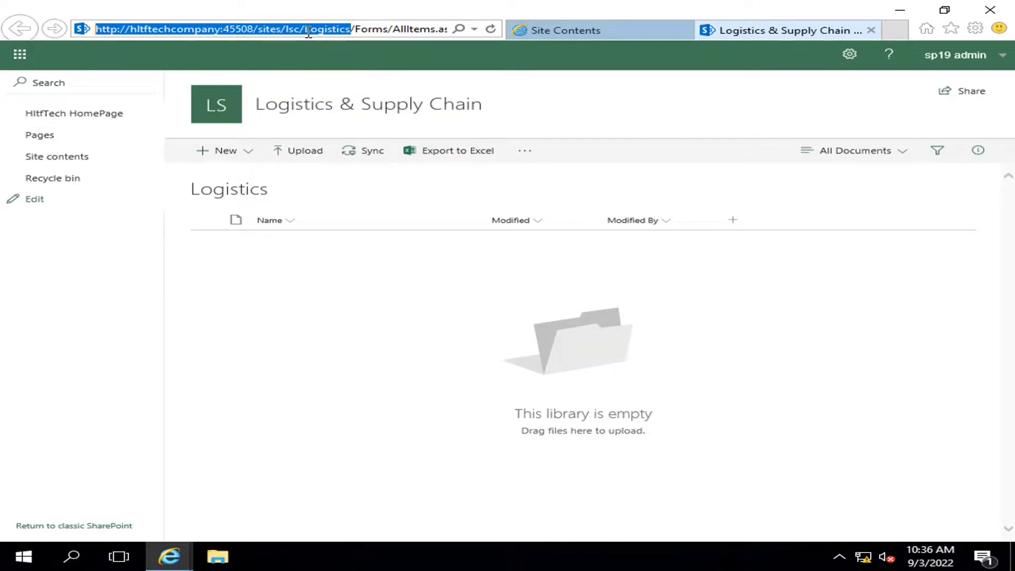
pyautogui.click(352, 28)
pyautogui.moveTo(352, 28); pyautogui.dragTo(305, 30)
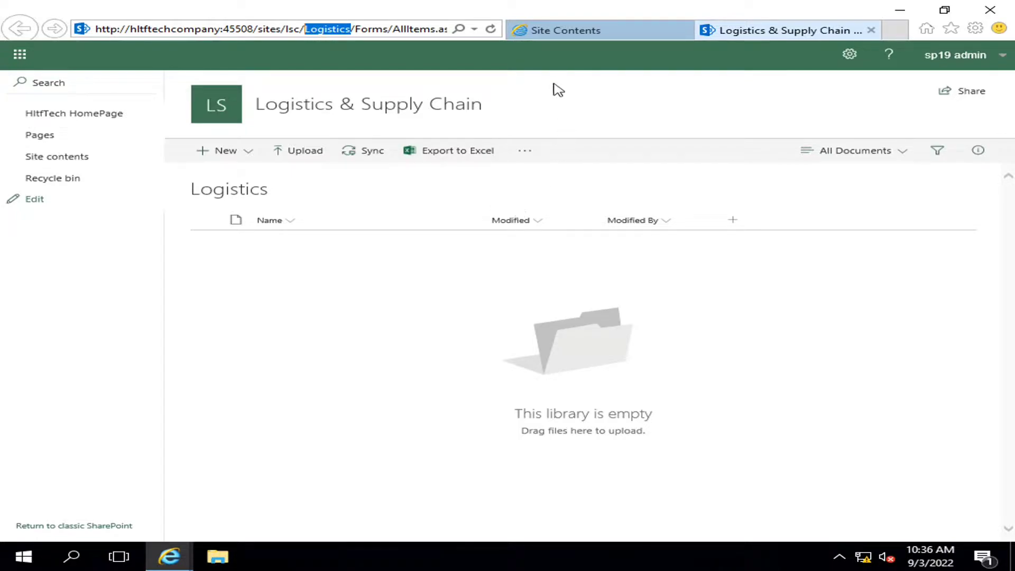
pyautogui.click(568, 32)
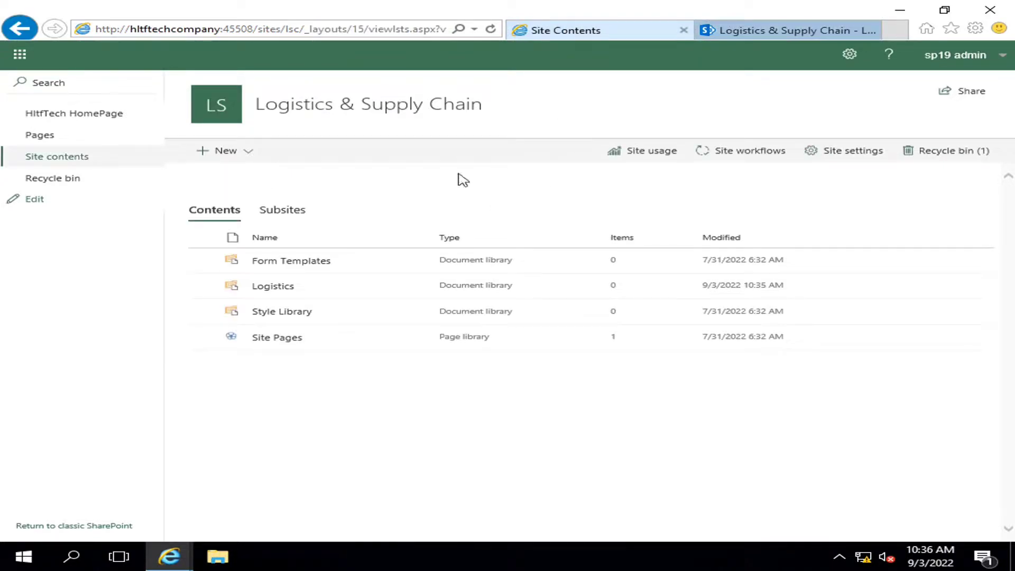
pyautogui.click(227, 153)
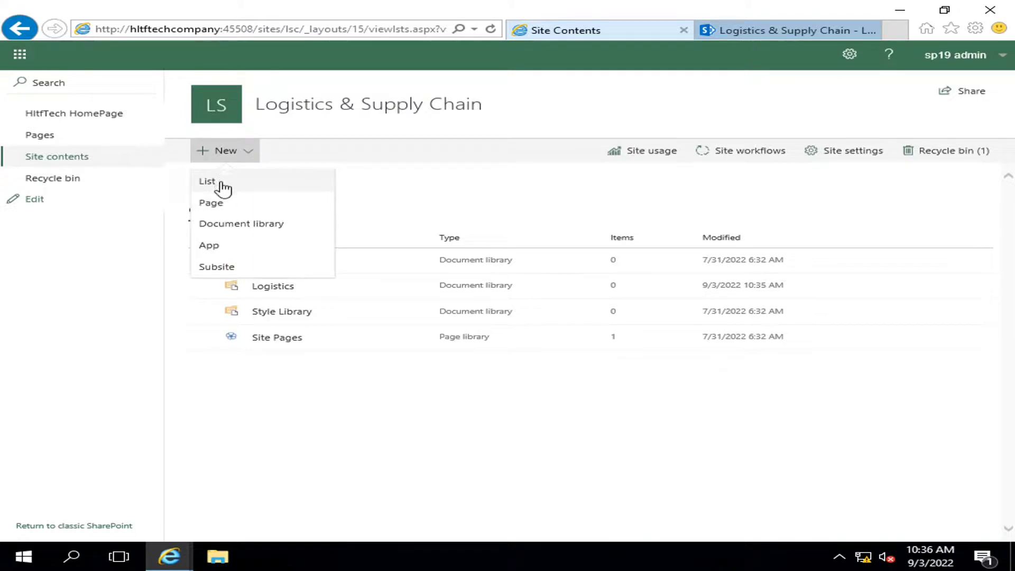
pyautogui.click(222, 227)
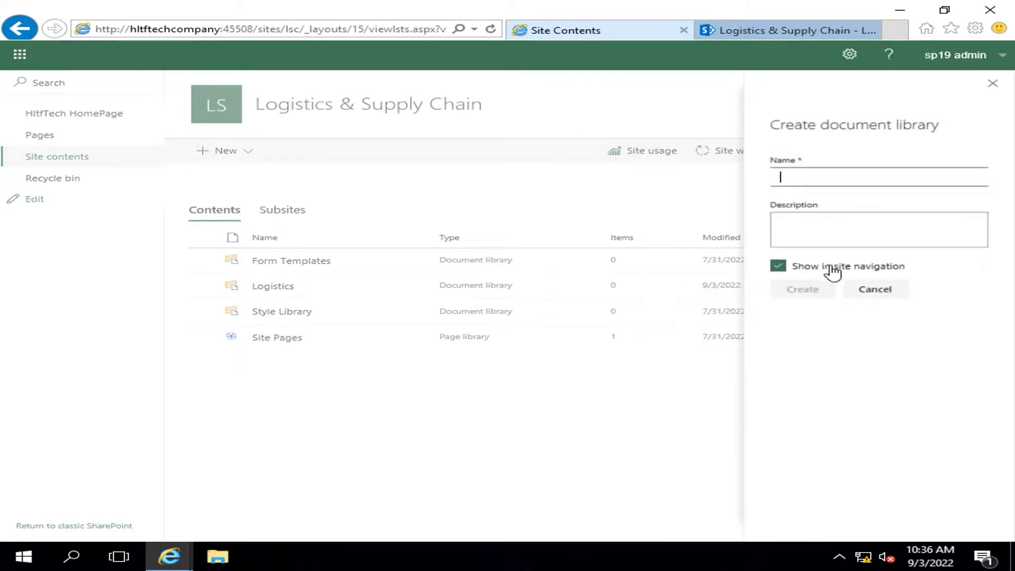
pyautogui.click(861, 291)
# Add another Document Library app to the site, named Logistics supply department
pyautogui.click(207, 152)
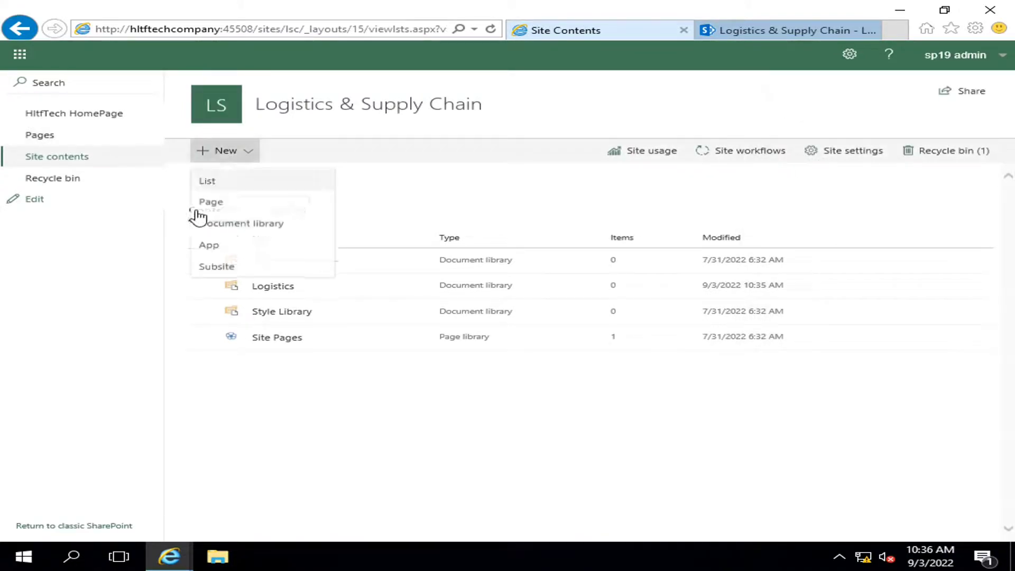
pyautogui.click(211, 252)
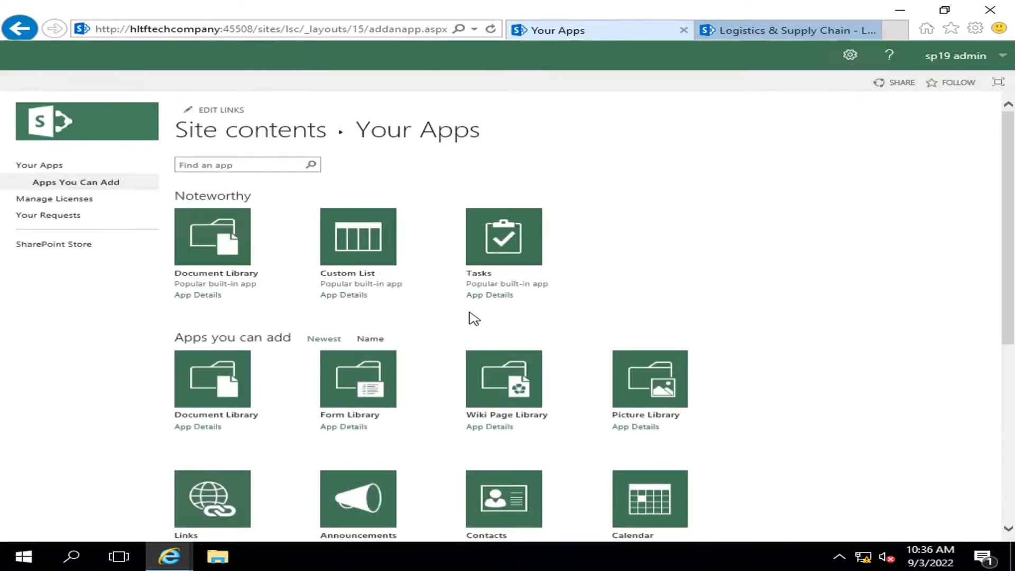
pyautogui.click(209, 251)
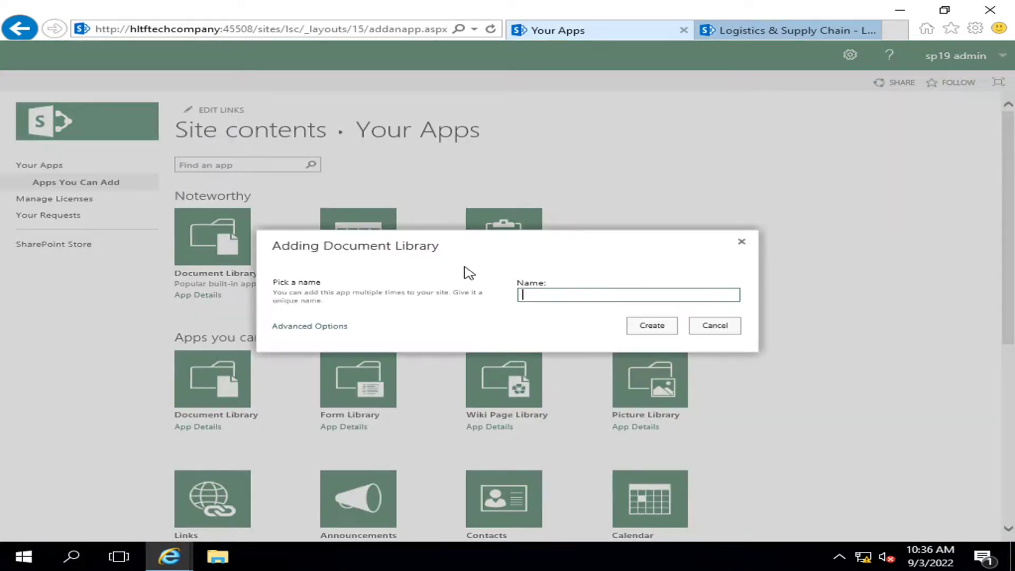
pyautogui.write('L')
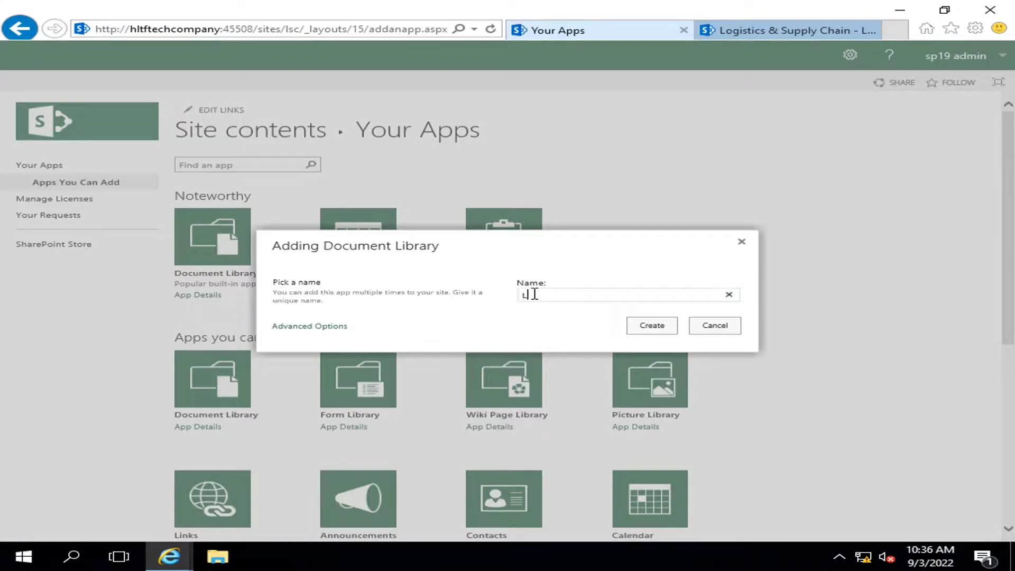
pyautogui.write('ogistui')
pyautogui.press('BackSpace')
pyautogui.write('pply')
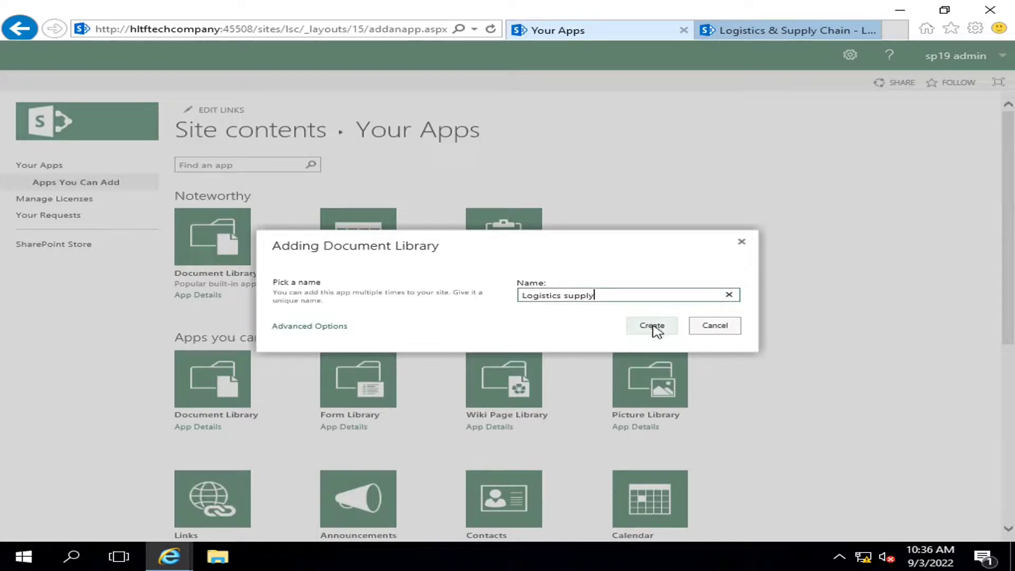
pyautogui.write(' department')
pyautogui.click(655, 326)
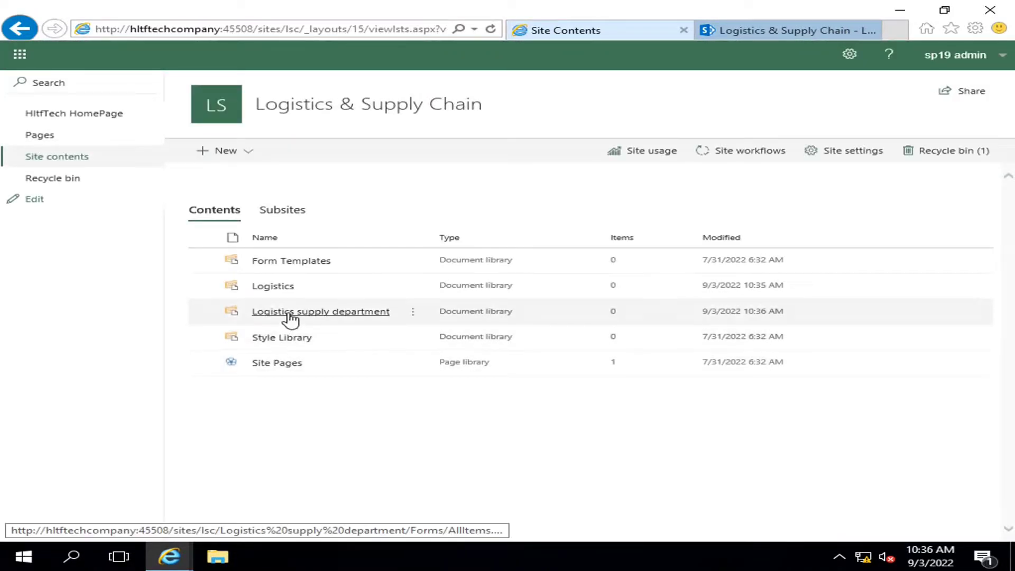
# Open the Logistics supply department library and examine how the spaces in its name are encoded in the URL
pyautogui.click(290, 317)
pyautogui.click(350, 31)
pyautogui.moveTo(400, 30); pyautogui.dragTo(152, 33)
pyautogui.click(338, 29)
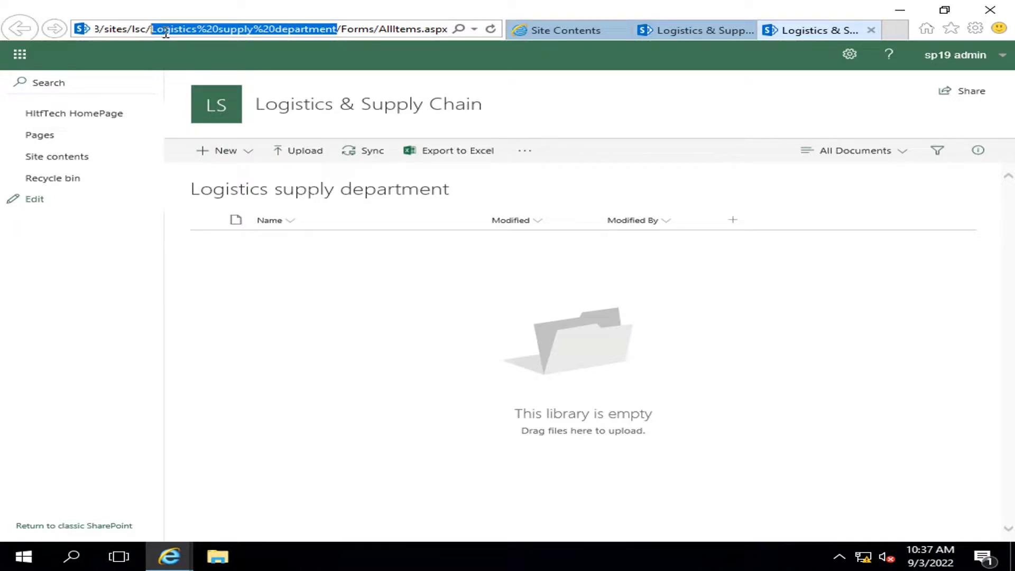
pyautogui.click(215, 30)
pyautogui.moveTo(218, 30); pyautogui.dragTo(200, 31)
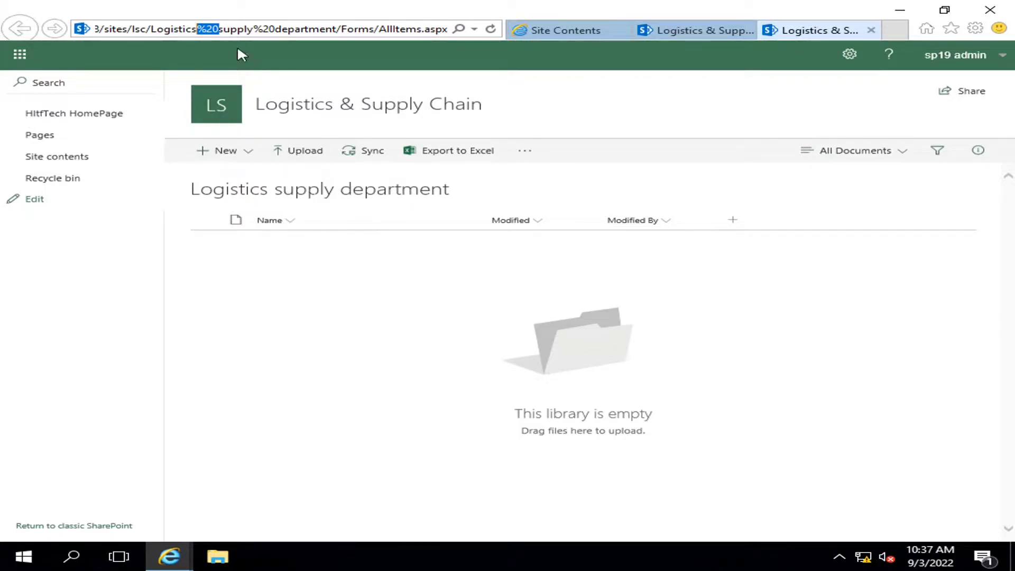
# Examine the encoded spaces in the Logistics supply department library's URL and compare it with the Logistics library's URL
pyautogui.moveTo(276, 30); pyautogui.dragTo(264, 31)
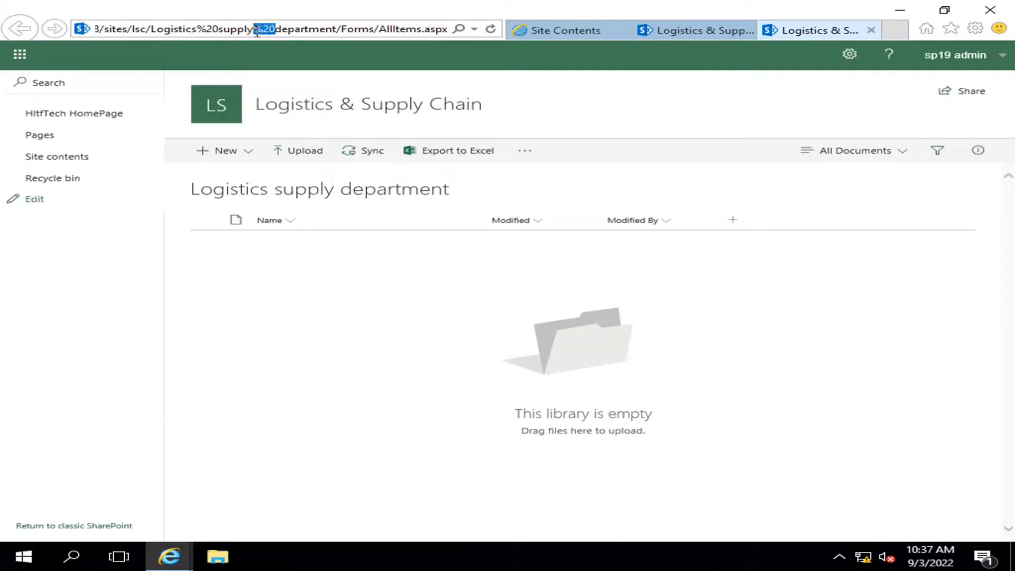
pyautogui.moveTo(337, 30); pyautogui.dragTo(149, 29)
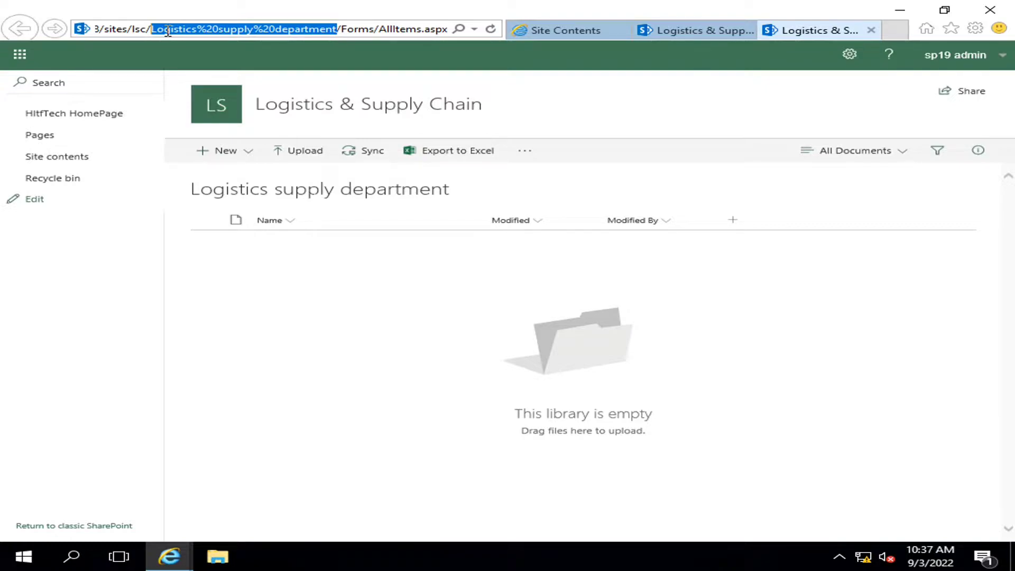
pyautogui.click(334, 30)
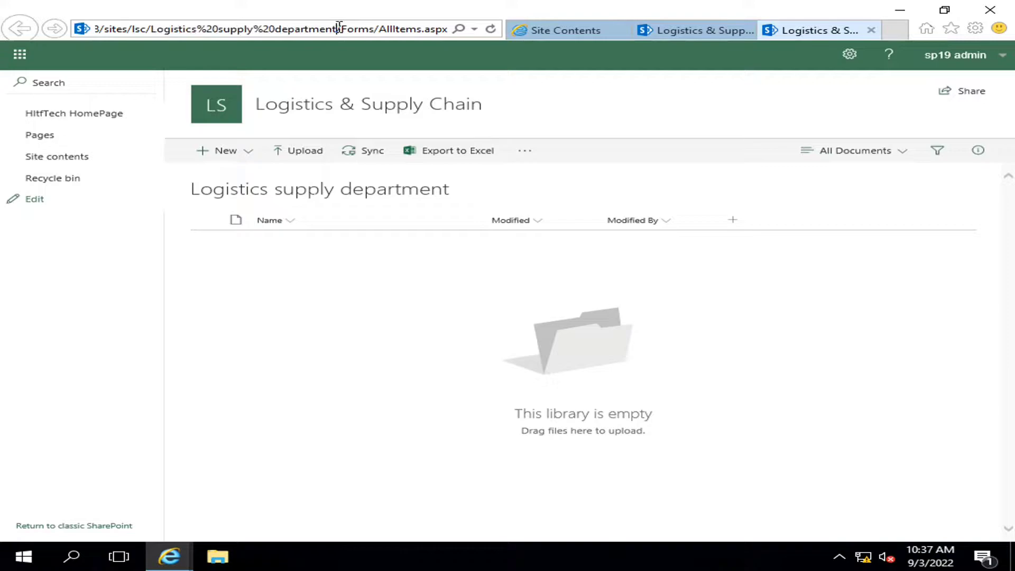
pyautogui.moveTo(335, 30); pyautogui.dragTo(45, 31)
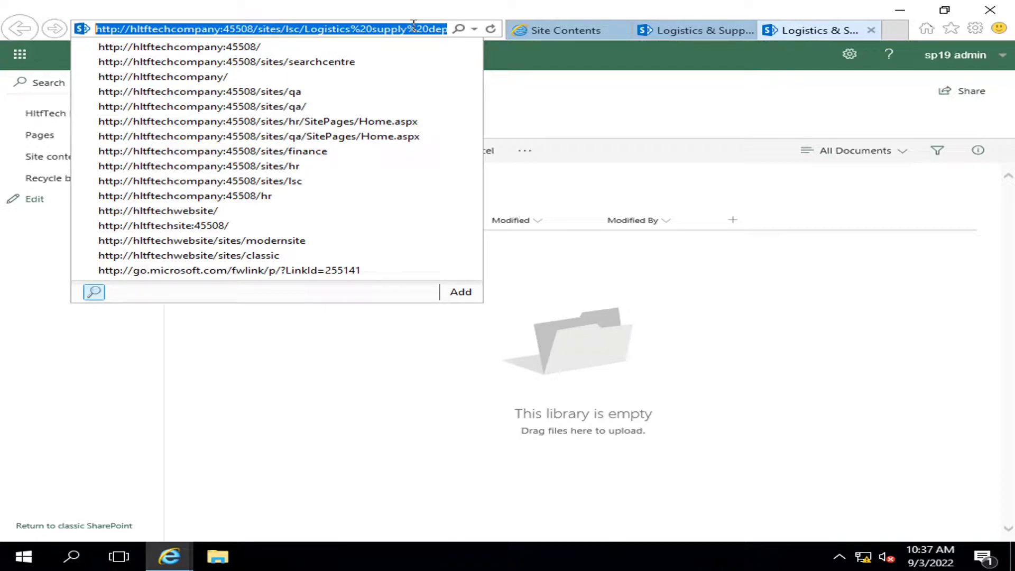
pyautogui.click(693, 31)
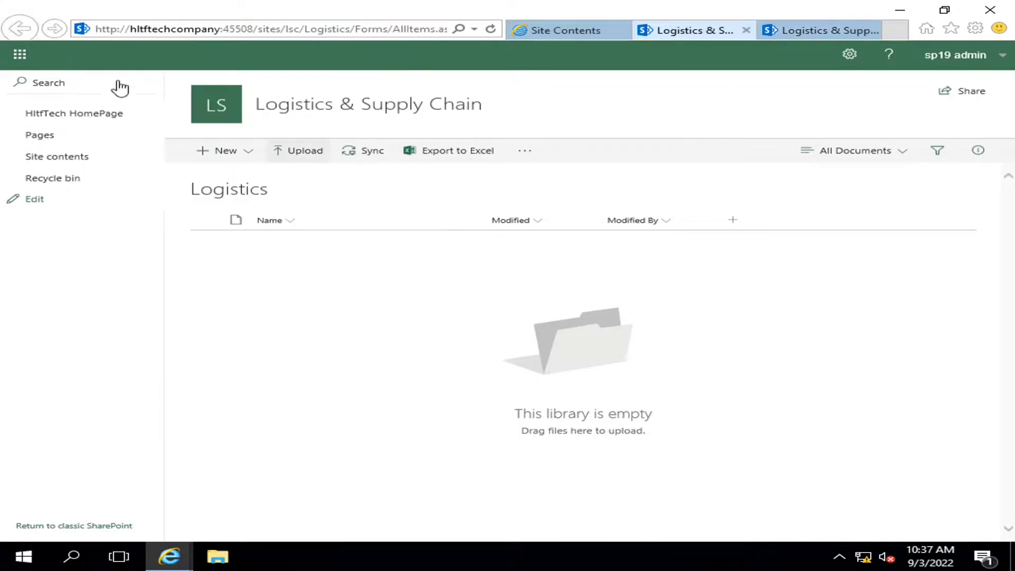
pyautogui.click(351, 29)
pyautogui.click(351, 29)
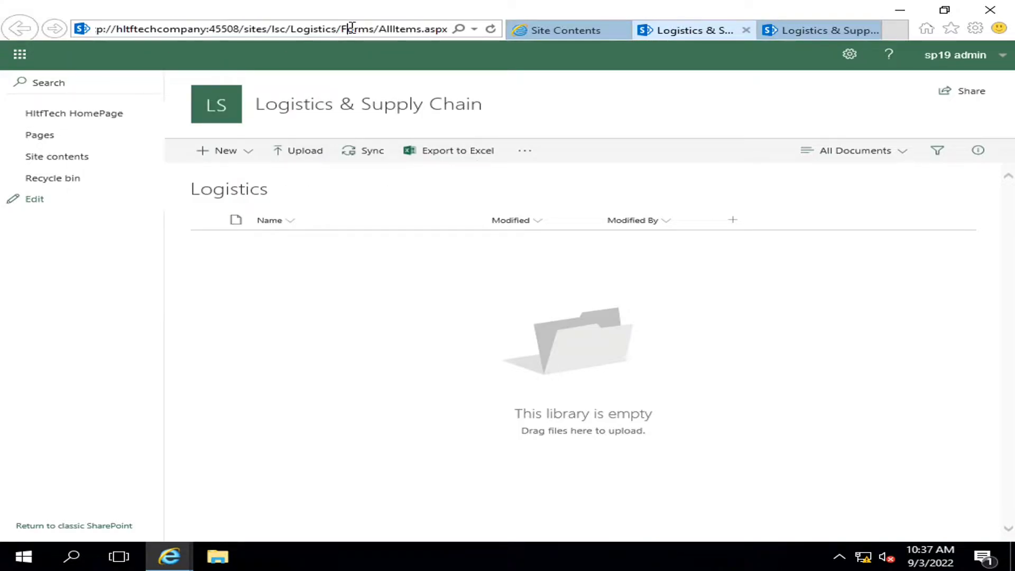
pyautogui.moveTo(338, 29); pyautogui.dragTo(96, 30)
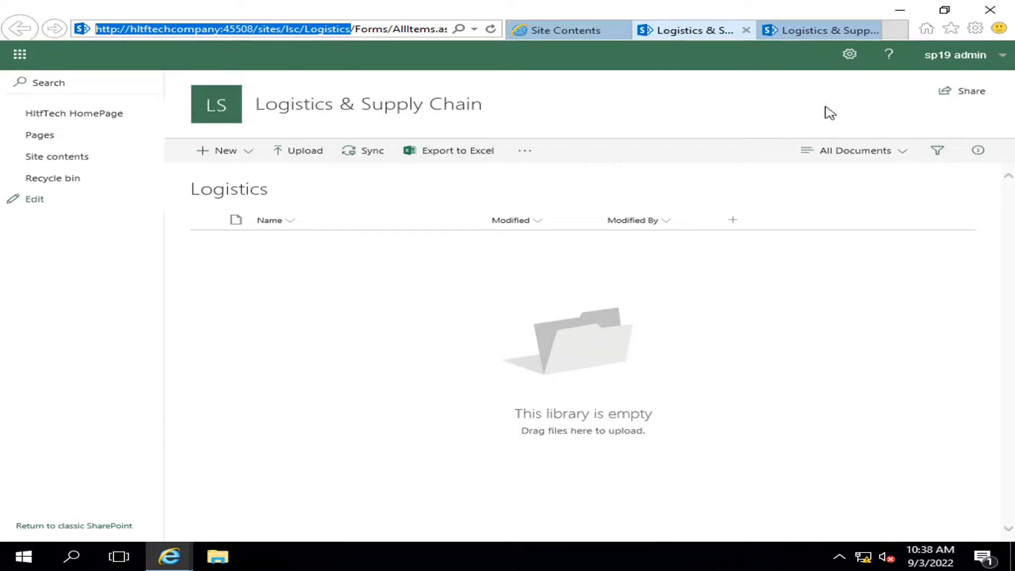
# Remove the Logistics supply department library from the refreshed site contents and close the open library pages
pyautogui.click(814, 39)
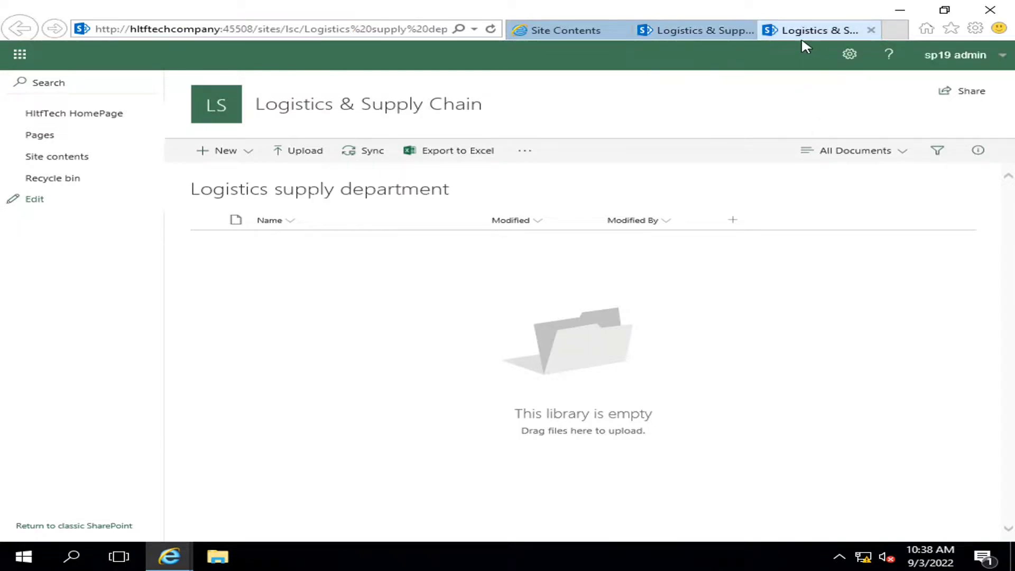
pyautogui.click(870, 30)
pyautogui.click(575, 31)
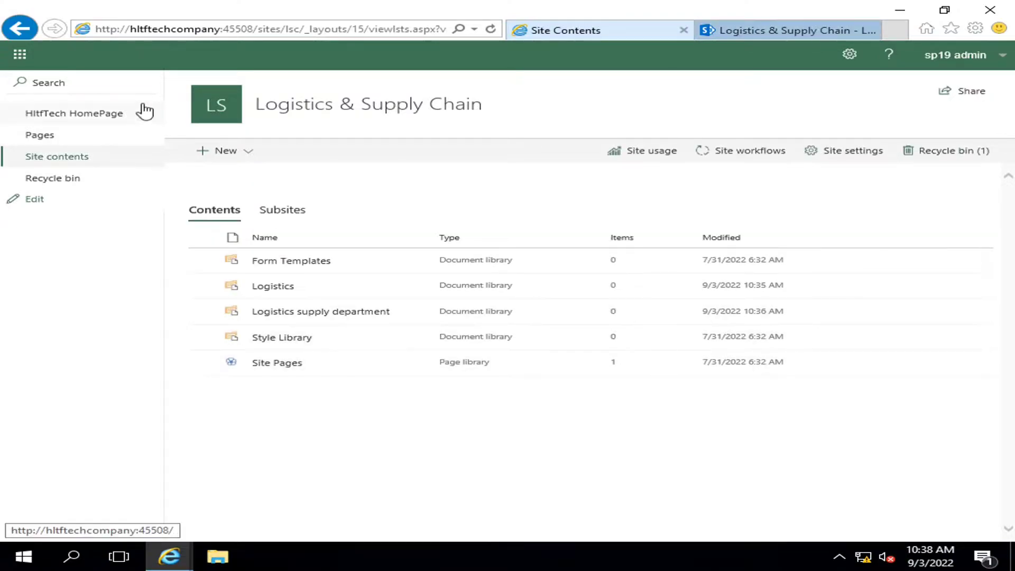
pyautogui.click(490, 29)
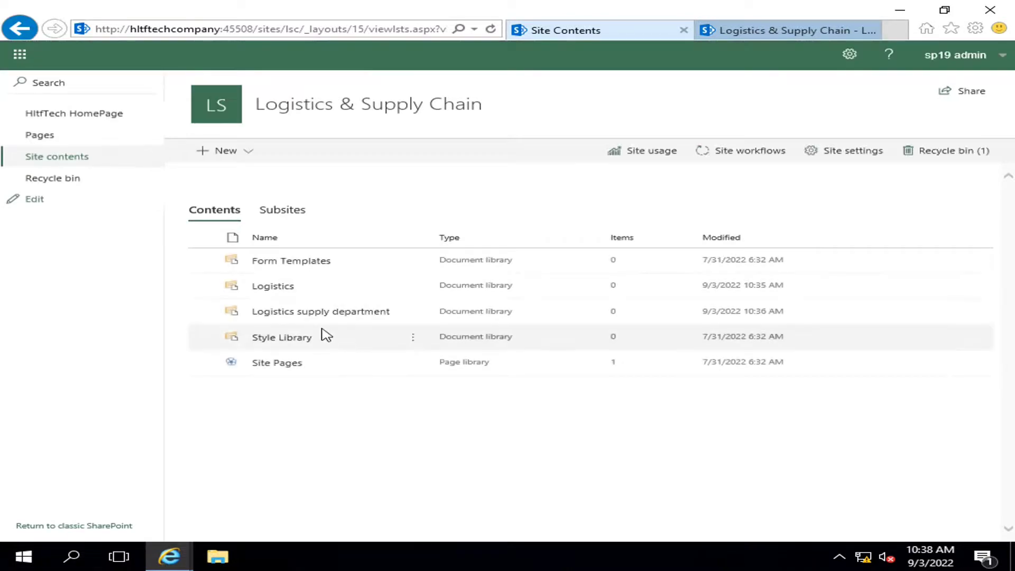
pyautogui.click(415, 314)
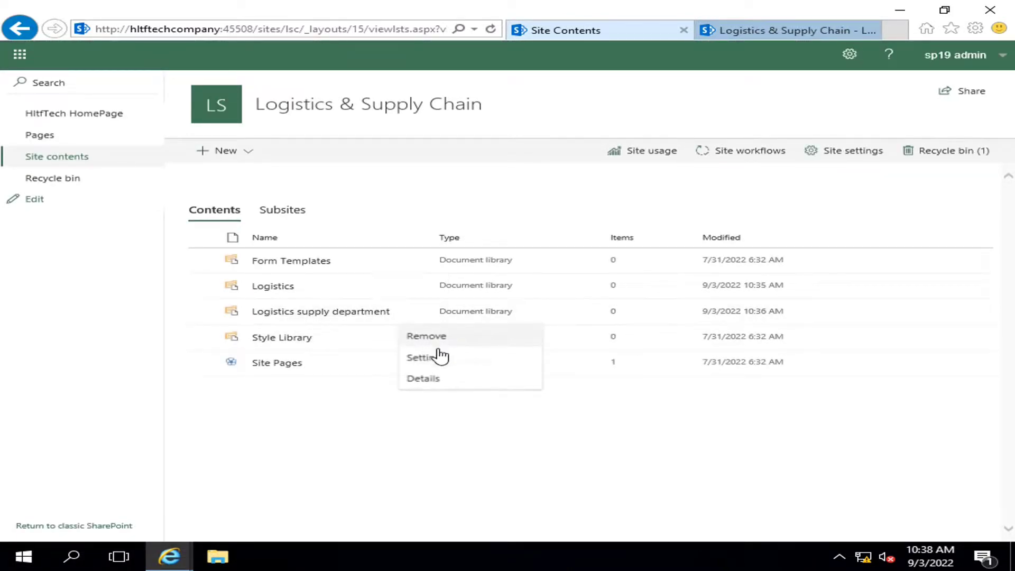
pyautogui.click(424, 334)
pyautogui.click(558, 343)
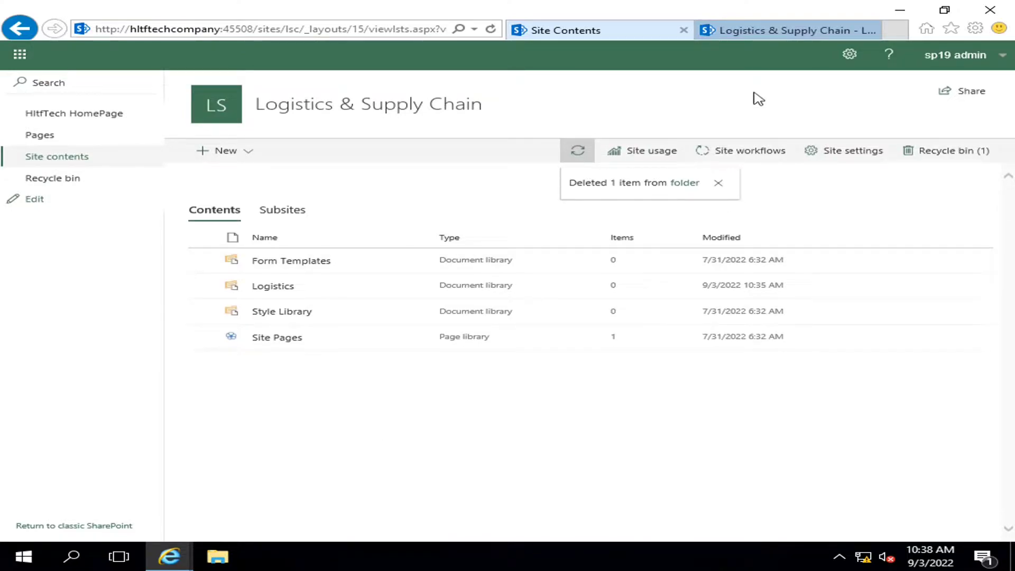
pyautogui.click(877, 30)
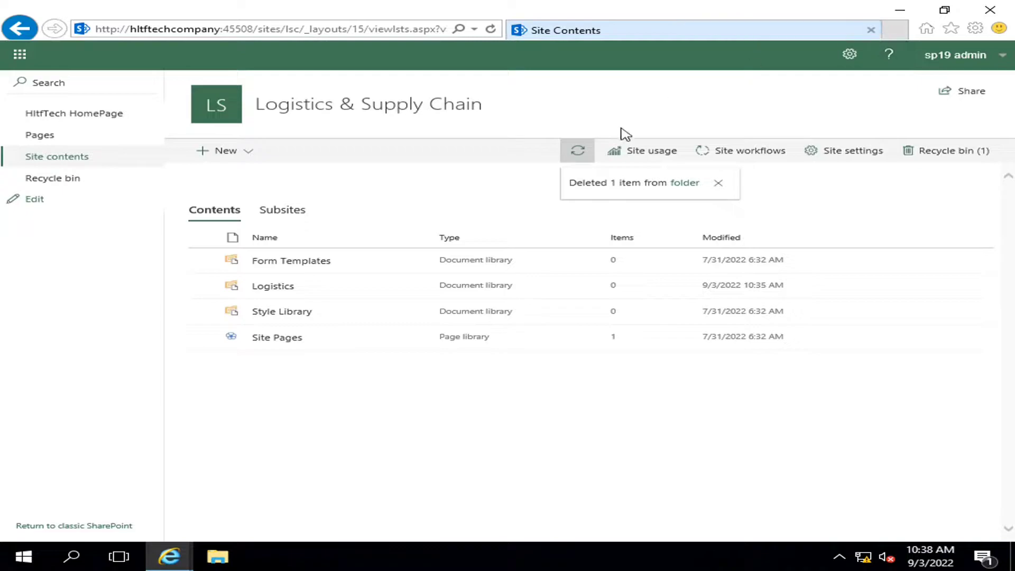
# Rename the Logistics library as Logistics & Supply Chain Department in its general settings and save
pyautogui.click(276, 287)
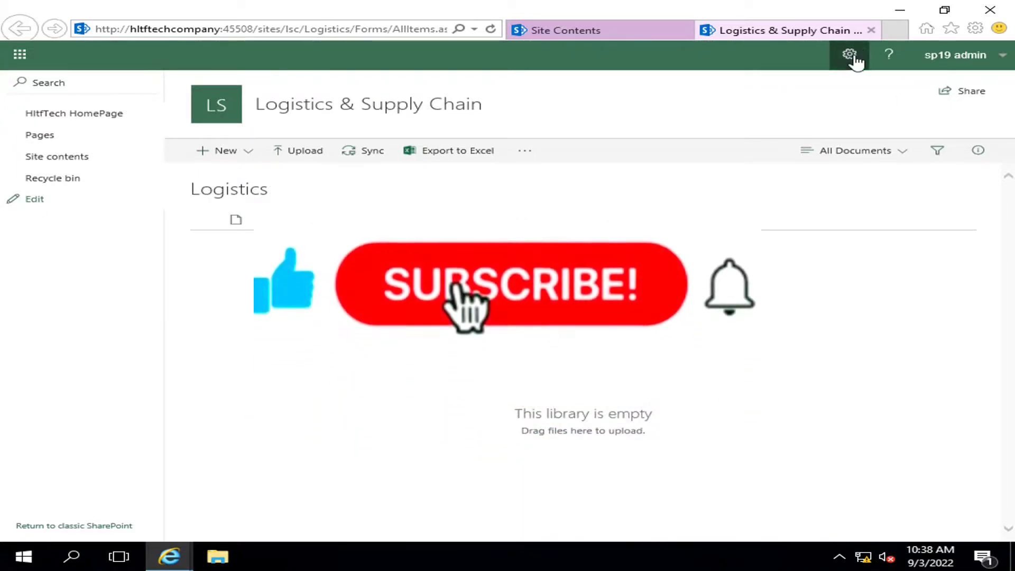
pyautogui.click(849, 53)
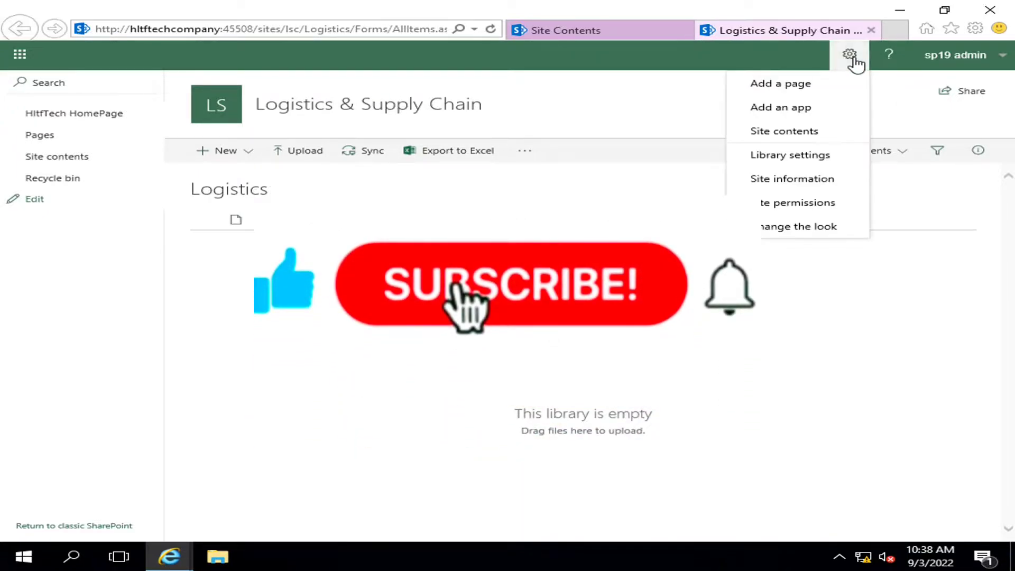
pyautogui.click(803, 157)
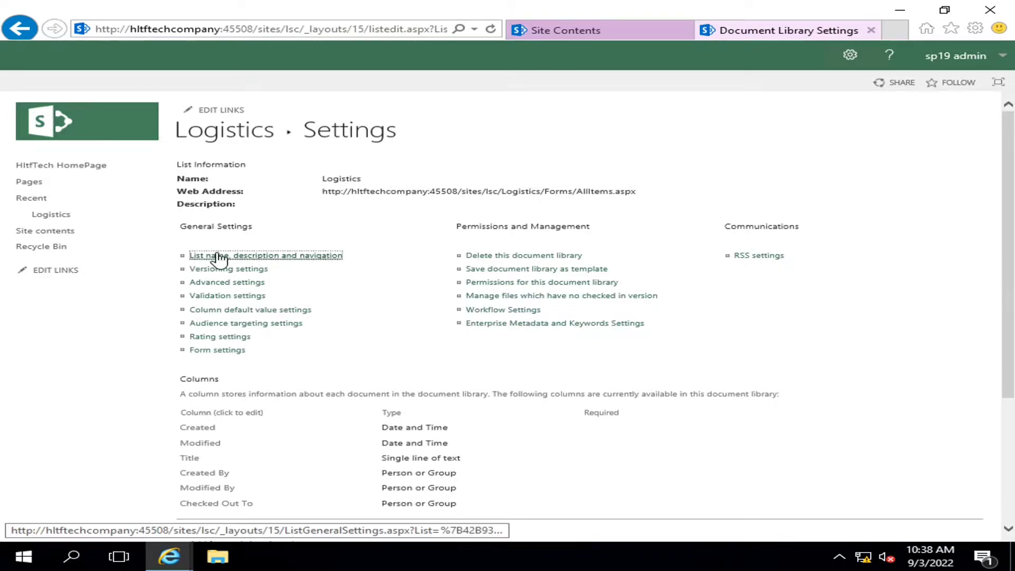
pyautogui.click(218, 257)
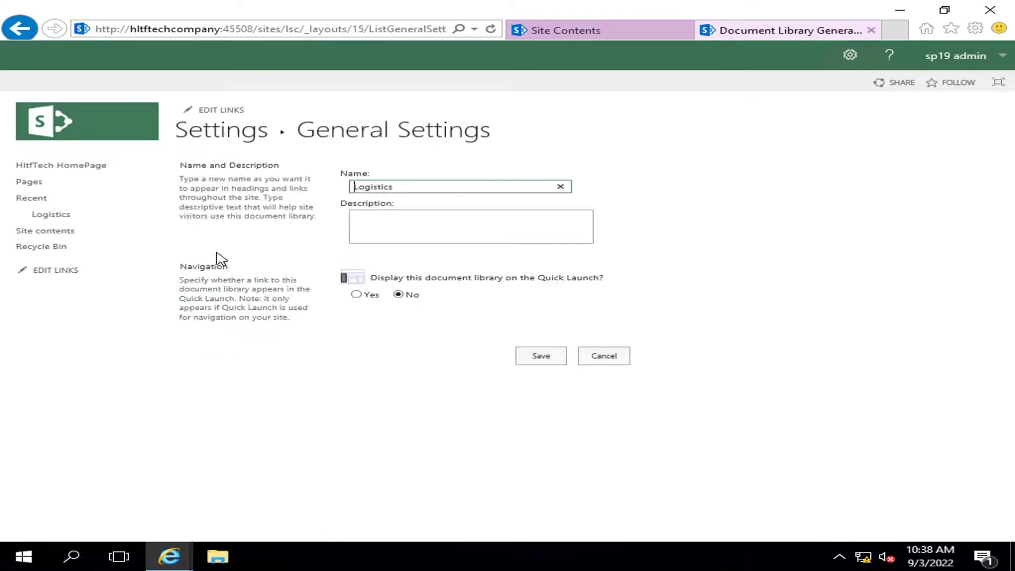
pyautogui.click(410, 187)
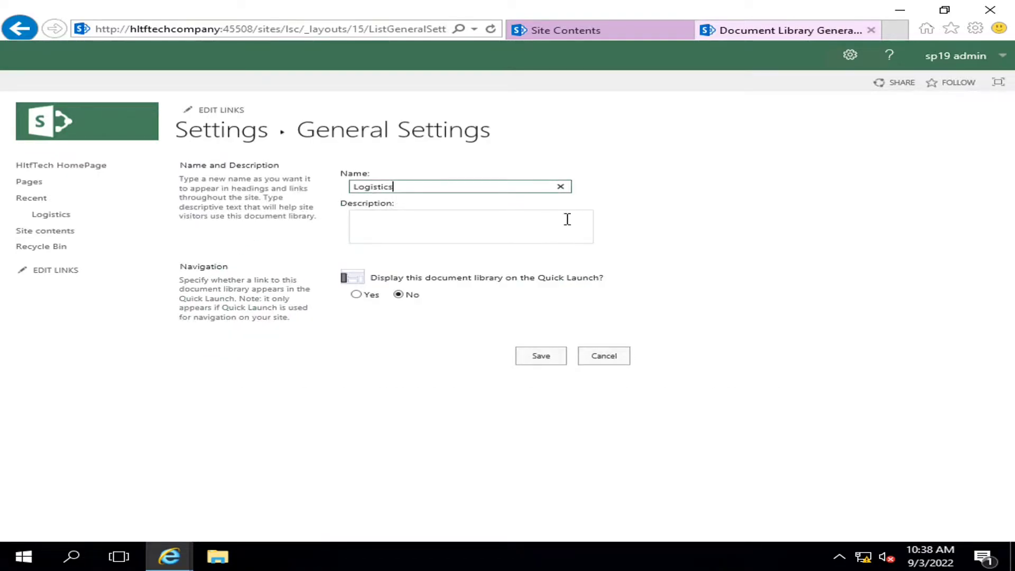
pyautogui.write('& Supply Chain Depa')
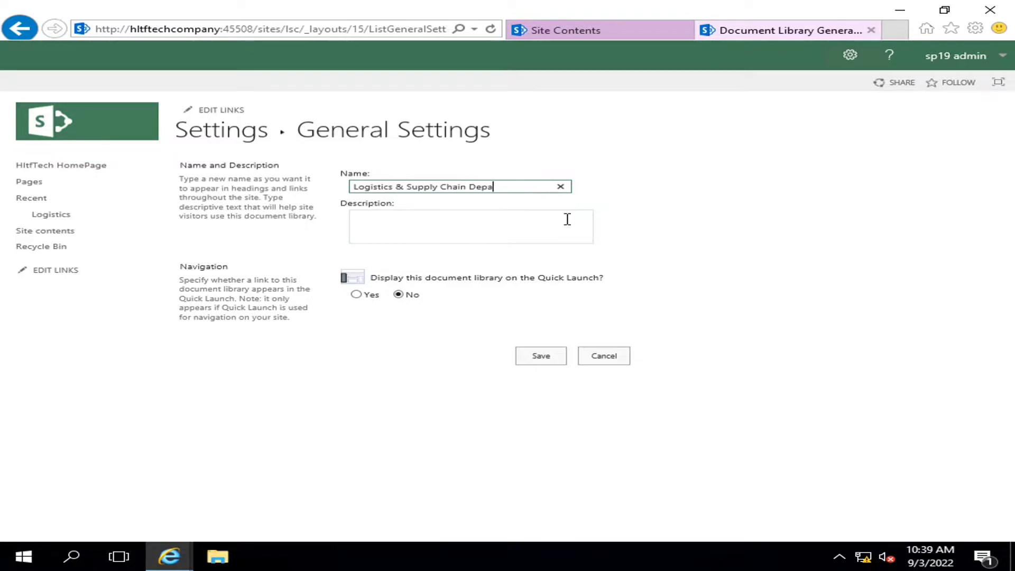
pyautogui.write('rtment')
pyautogui.click(552, 359)
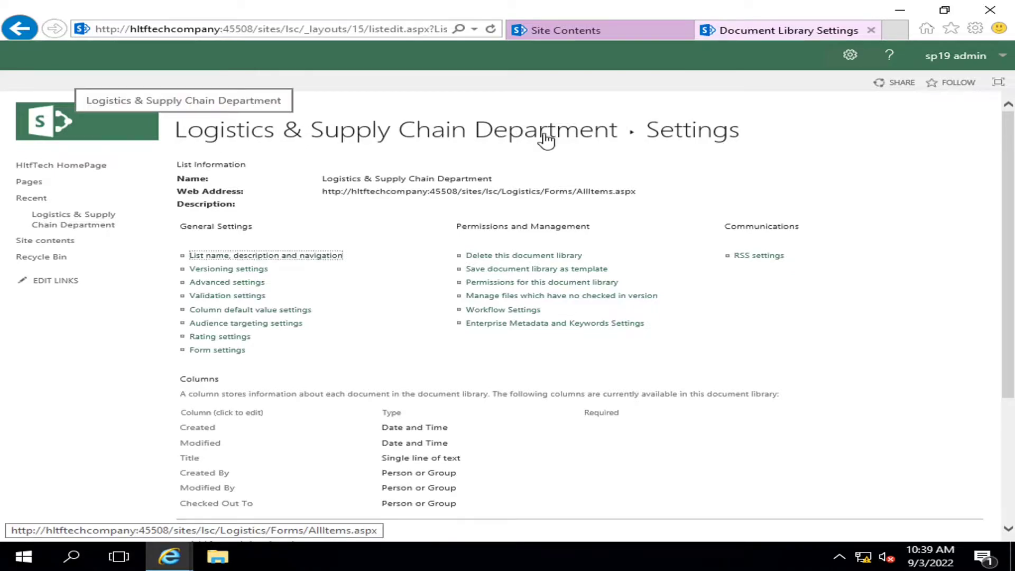
# Check the renamed library's web address in its settings and copy the URL from the library's page
pyautogui.moveTo(323, 193); pyautogui.dragTo(541, 193)
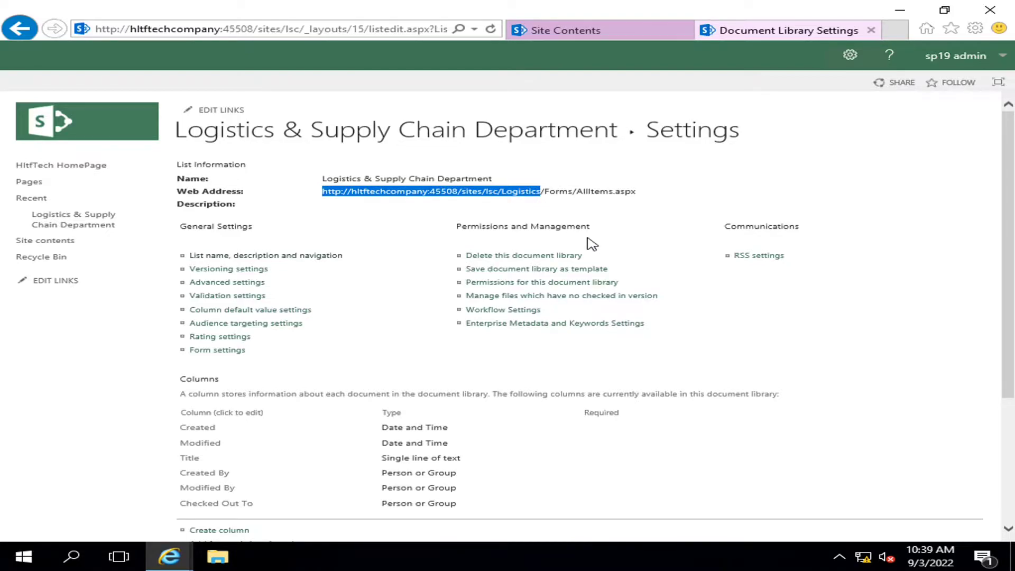
pyautogui.click(469, 127)
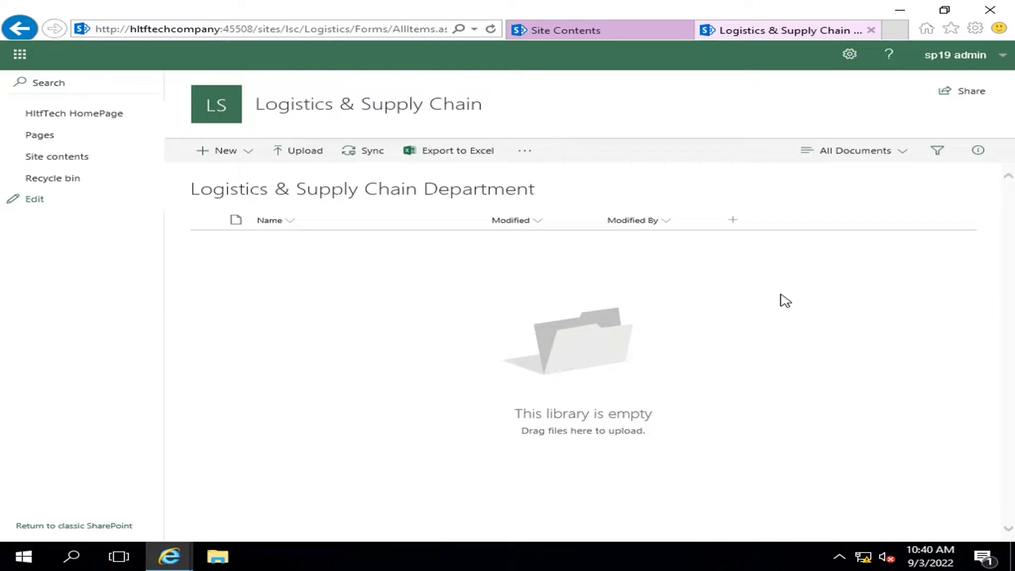
pyautogui.click(328, 29)
pyautogui.rightClick(343, 29)
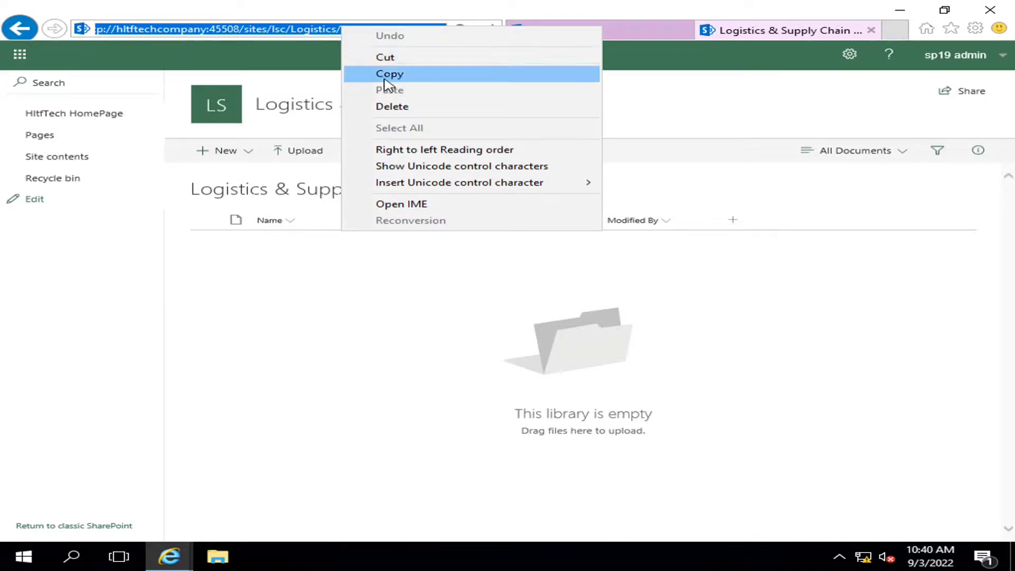
pyautogui.click(389, 74)
# Add a site navigation link named Document Library below HltfTech HomePage, using the copied library URL, and save the navigation
pyautogui.click(38, 200)
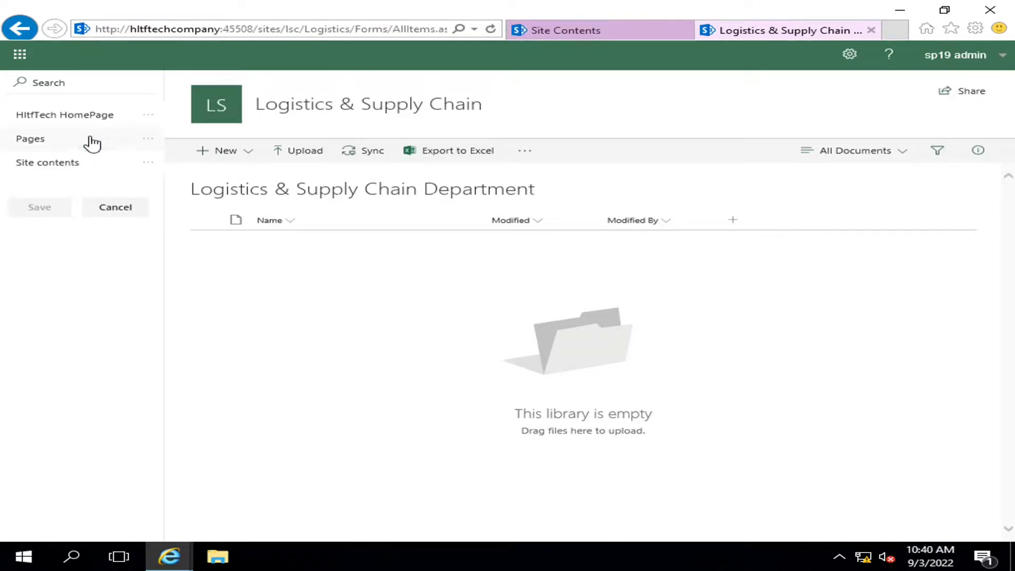
pyautogui.click(83, 128)
pyautogui.moveTo(234, 105); pyautogui.dragTo(206, 109)
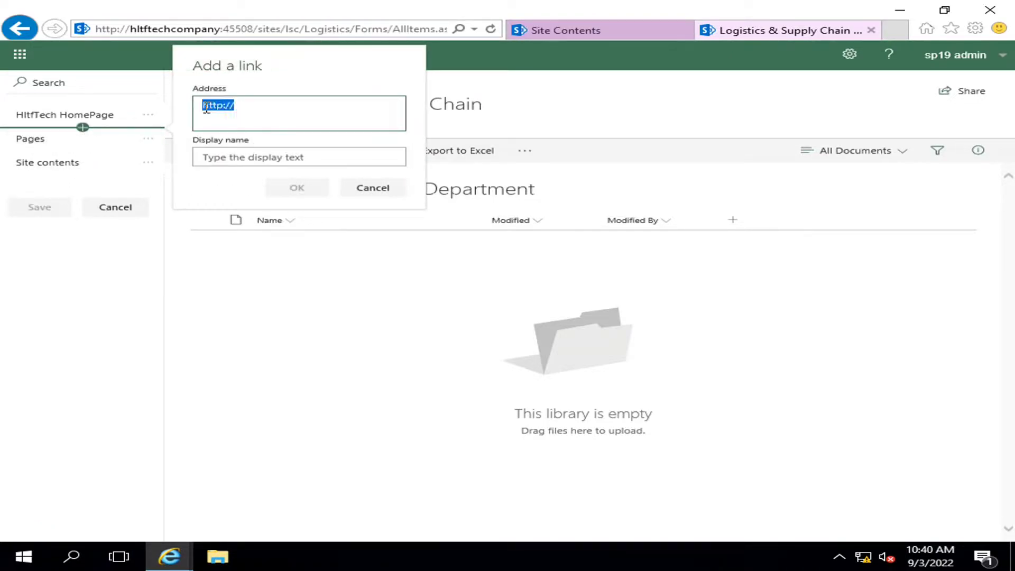
pyautogui.hotkey('ctrl', 'v')
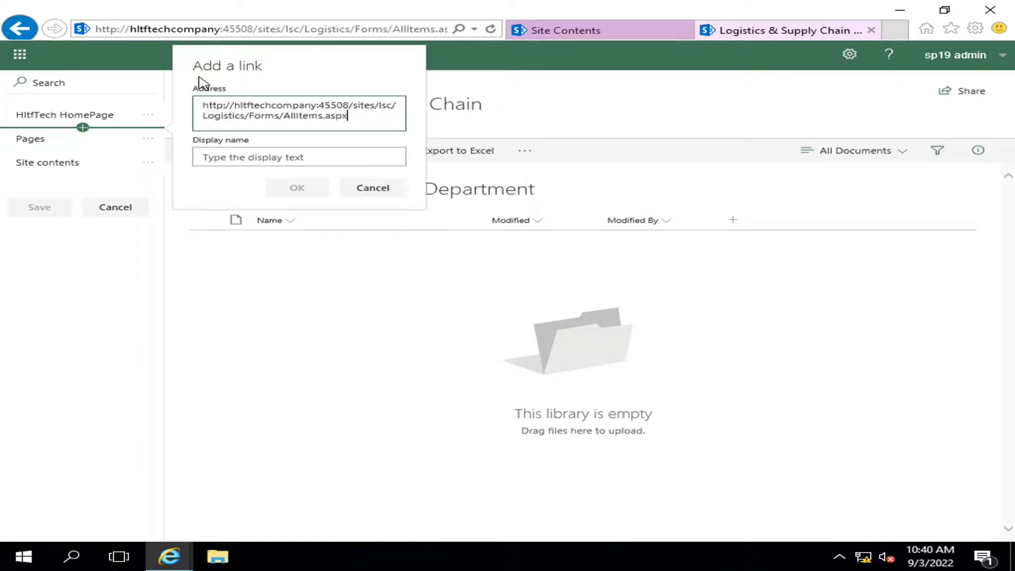
pyautogui.click(267, 161)
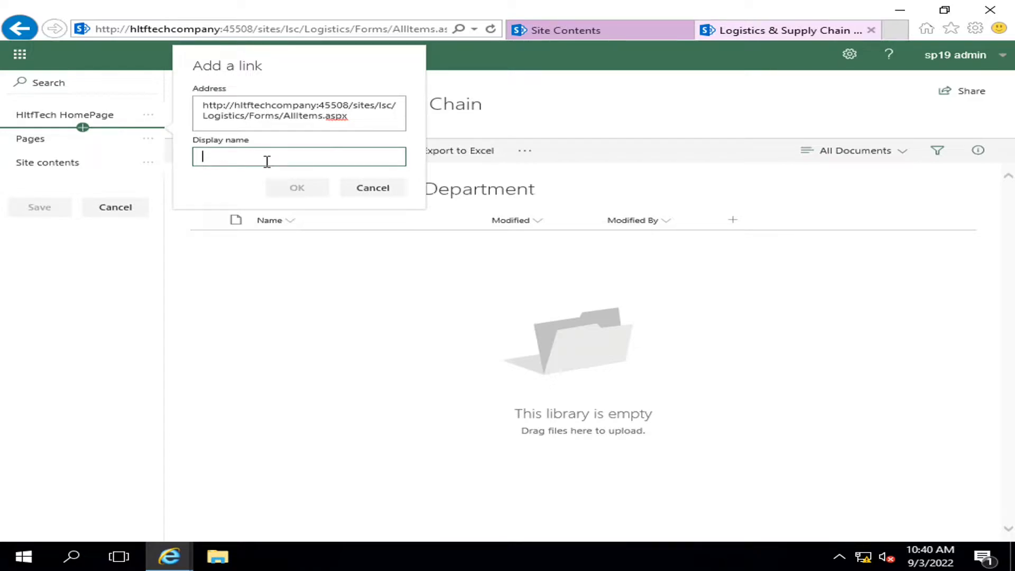
pyautogui.write('Doc')
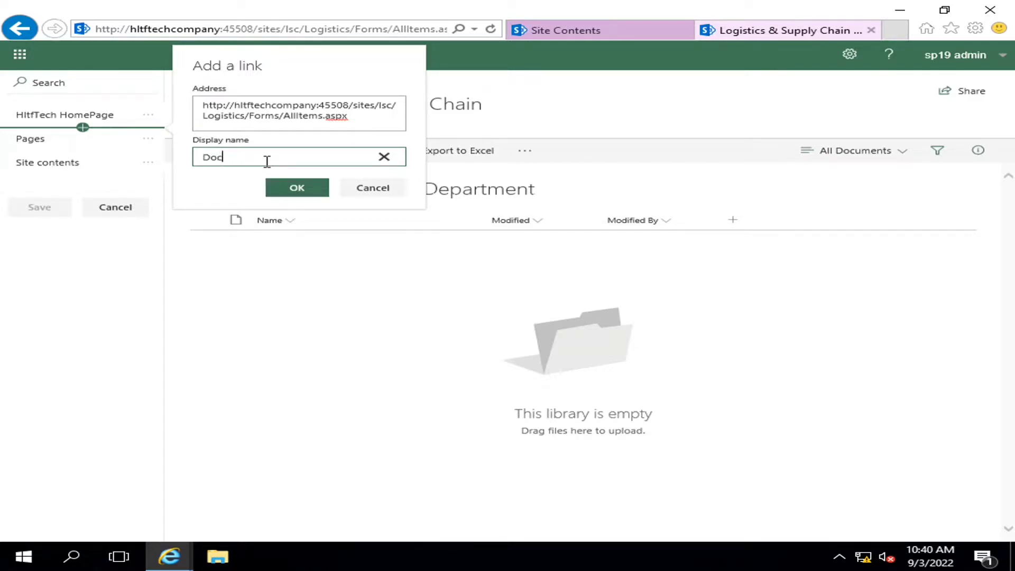
pyautogui.write('ument Library')
pyautogui.click(296, 188)
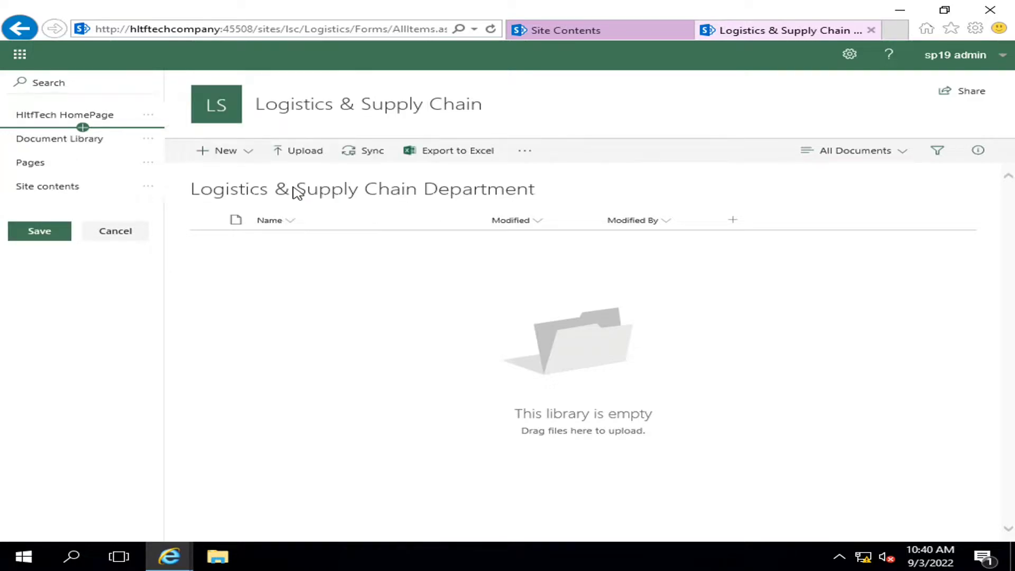
pyautogui.click(51, 239)
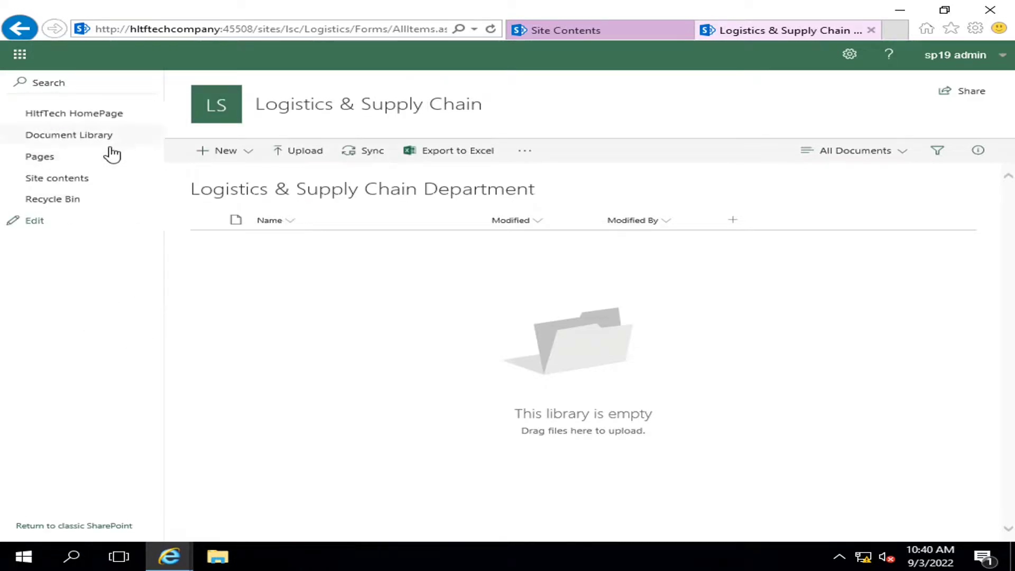
# Open the library through its new navigation link and look over the options, columns and views in its settings
pyautogui.click(89, 137)
pyautogui.click(848, 55)
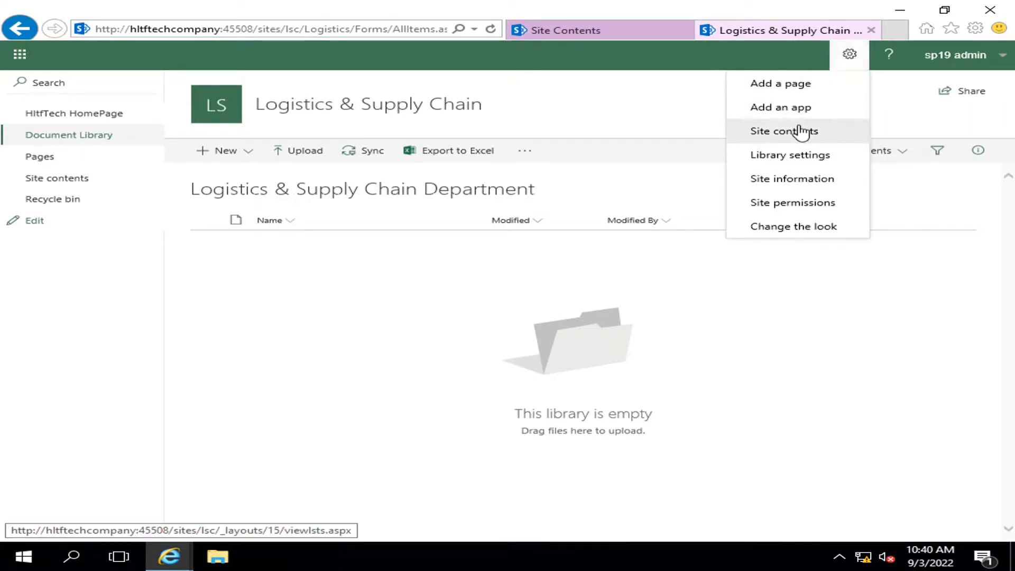
pyautogui.click(801, 155)
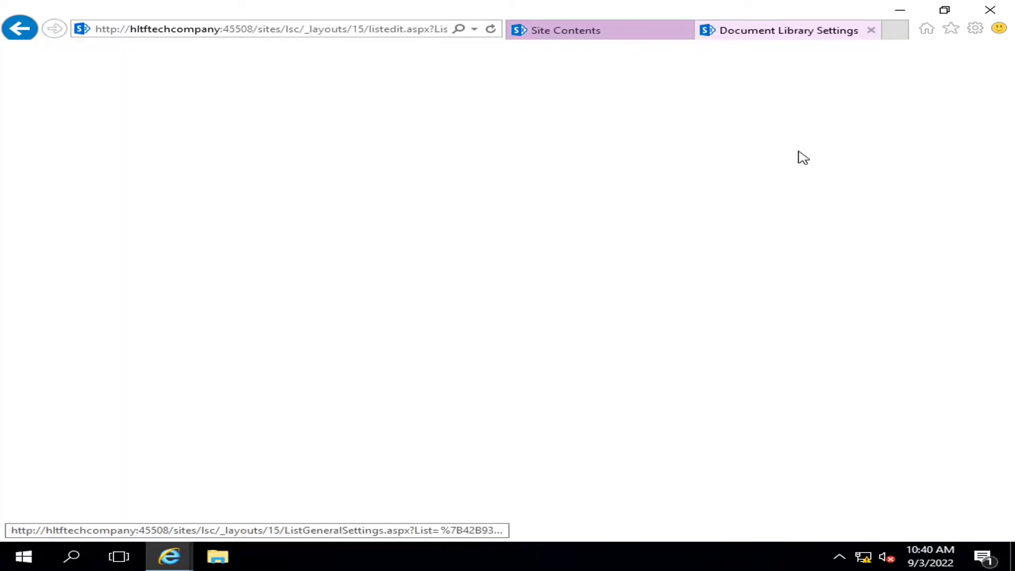
pyautogui.scroll(-4, 658, 227)
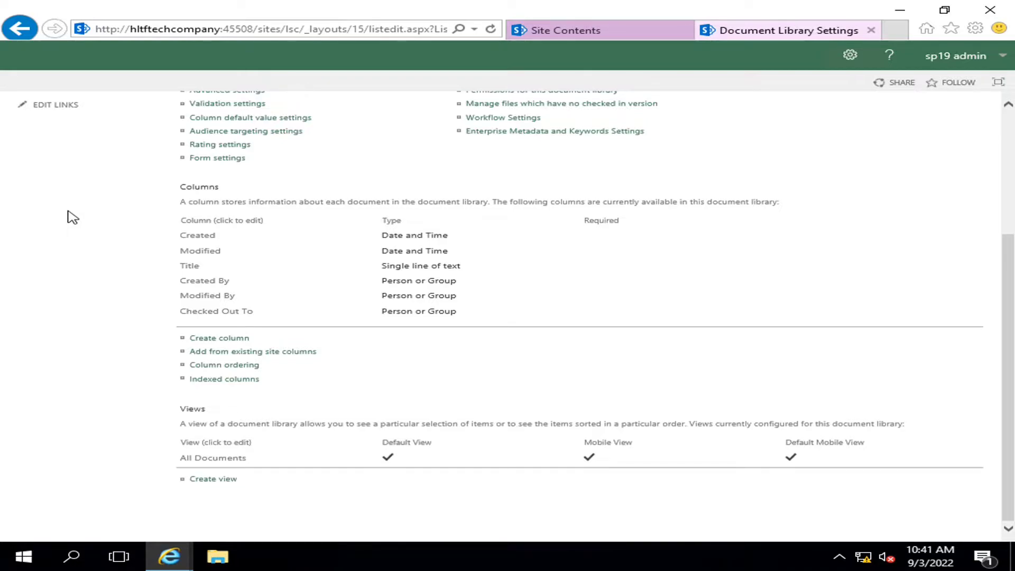
# Refresh the site contents page to check the library's updated name and the site navigation
pyautogui.click(560, 30)
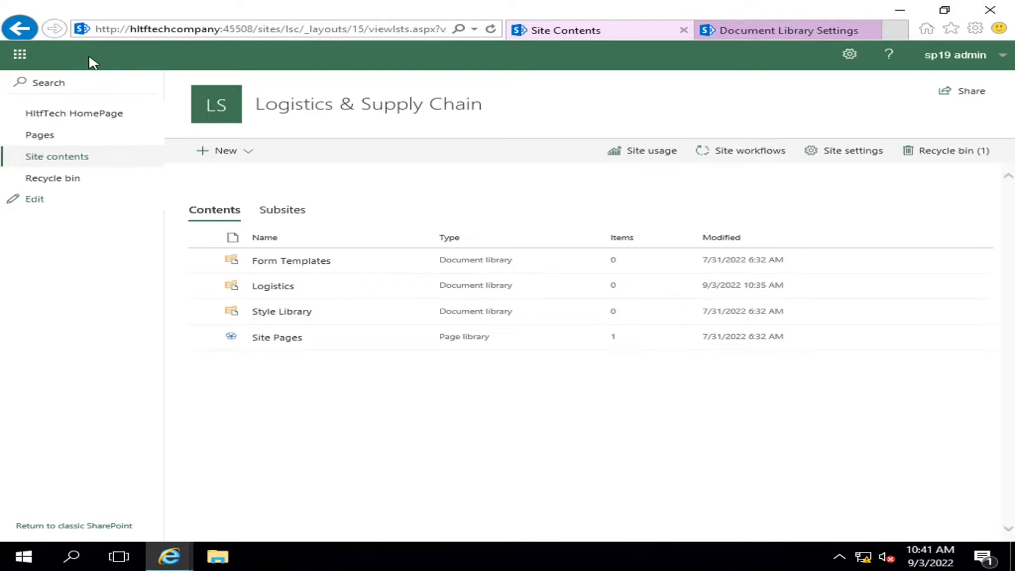
pyautogui.click(491, 29)
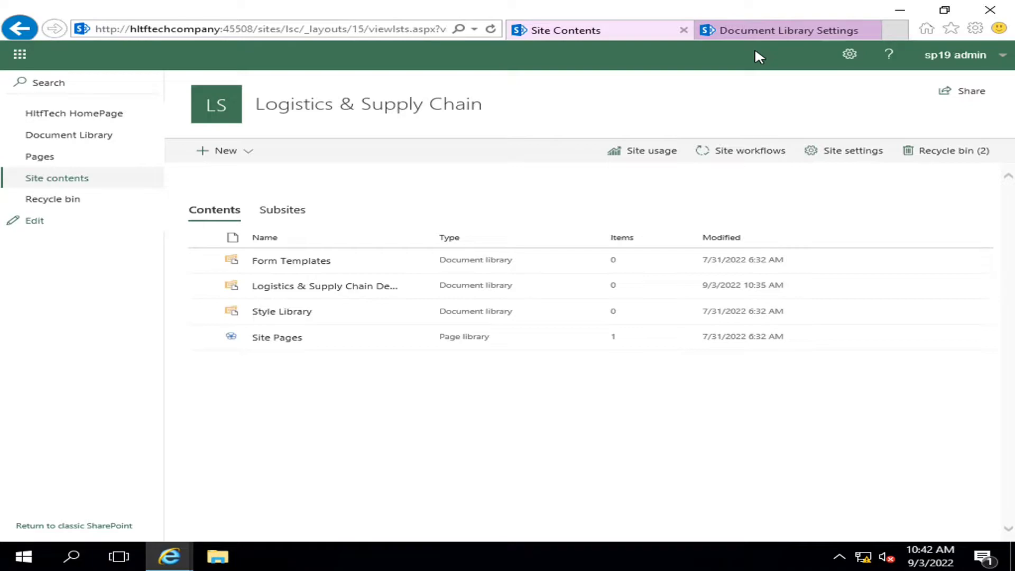
# Open the All Documents view for editing from the document library's settings
pyautogui.click(759, 33)
pyautogui.scroll(3, 696, 336)
pyautogui.scroll(-3, 696, 336)
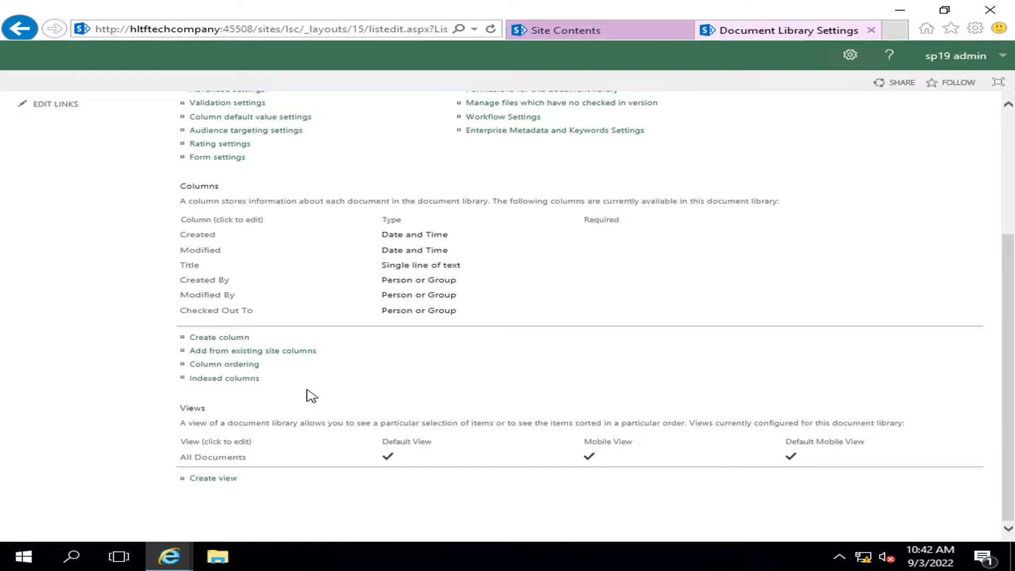
pyautogui.click(219, 457)
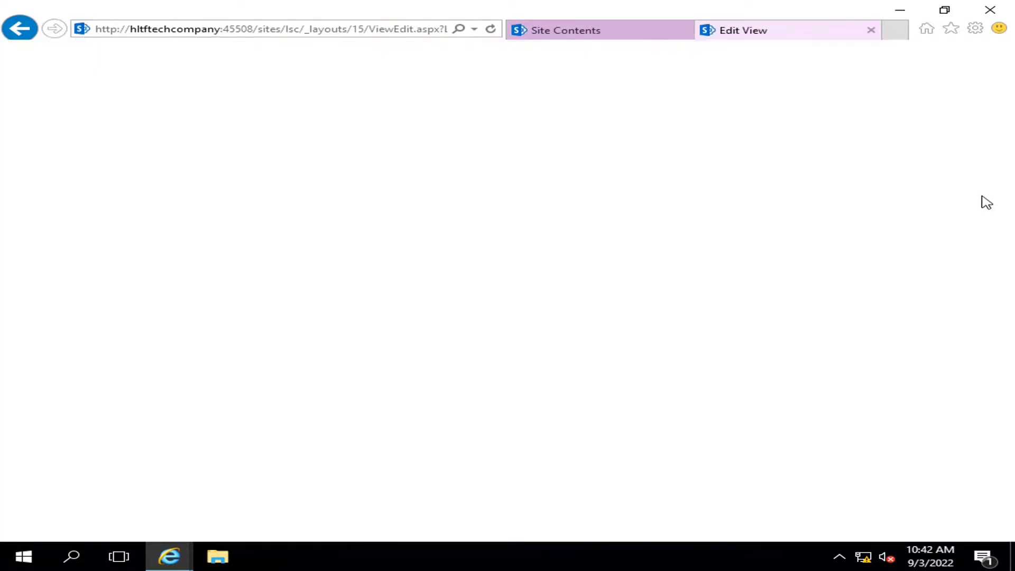
pyautogui.scroll(-5, 886, 224)
pyautogui.scroll(1, 886, 224)
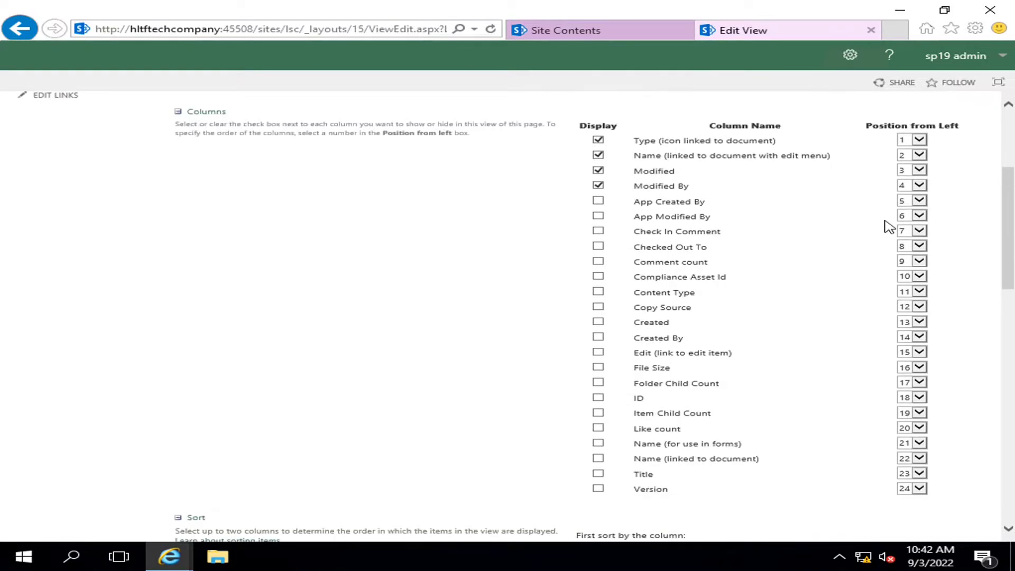
# Display all the remaining columns in the All Documents view, from App Created By through Version, and save the view
pyautogui.click(598, 202)
pyautogui.click(598, 201)
pyautogui.click(598, 201)
pyautogui.click(598, 216)
pyautogui.click(598, 231)
pyautogui.click(599, 246)
pyautogui.click(599, 262)
pyautogui.click(599, 276)
pyautogui.click(599, 292)
pyautogui.click(599, 307)
pyautogui.click(599, 322)
pyautogui.click(598, 337)
pyautogui.click(598, 352)
pyautogui.click(598, 367)
pyautogui.click(598, 382)
pyautogui.click(598, 397)
pyautogui.click(598, 412)
pyautogui.click(598, 428)
pyautogui.click(599, 443)
pyautogui.click(598, 458)
pyautogui.click(598, 473)
pyautogui.click(598, 487)
pyautogui.scroll(4, 788, 386)
pyautogui.click(893, 170)
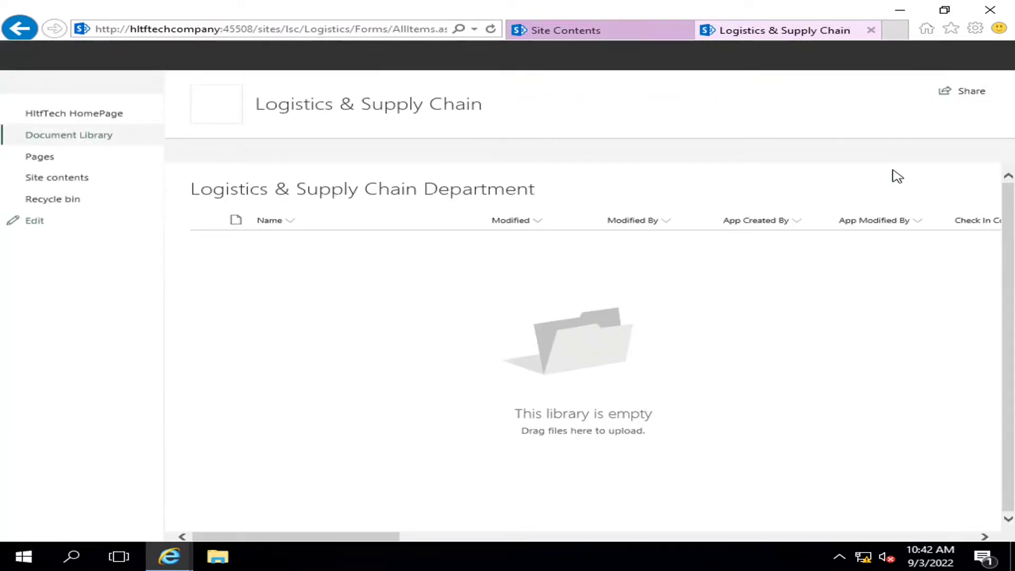
# Upload the "02 causes of Why SharePoint sites Databa..." presentation from the Desktop to the library
pyautogui.moveTo(269, 536); pyautogui.dragTo(225, 535)
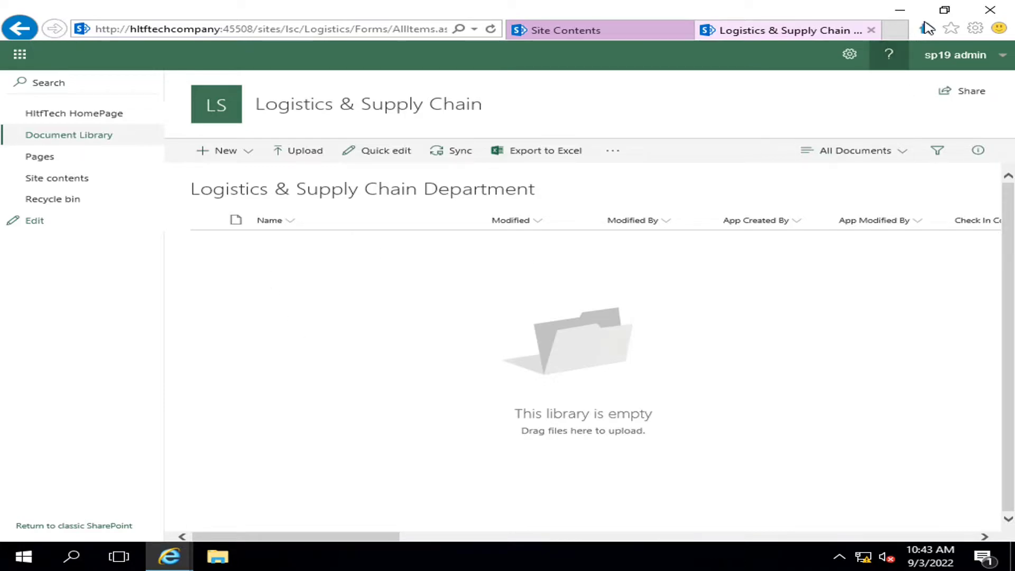
pyautogui.click(291, 156)
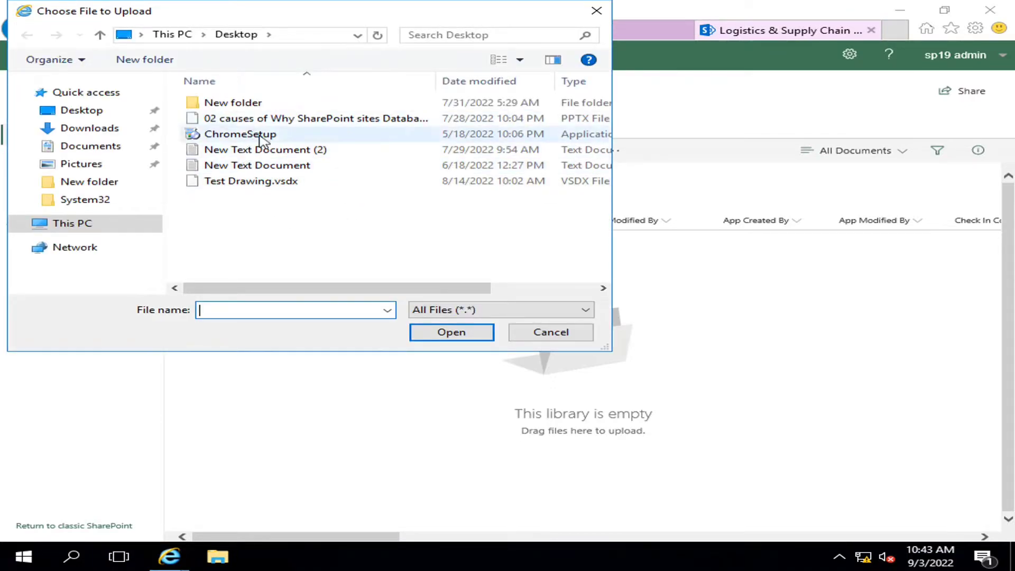
pyautogui.click(258, 118)
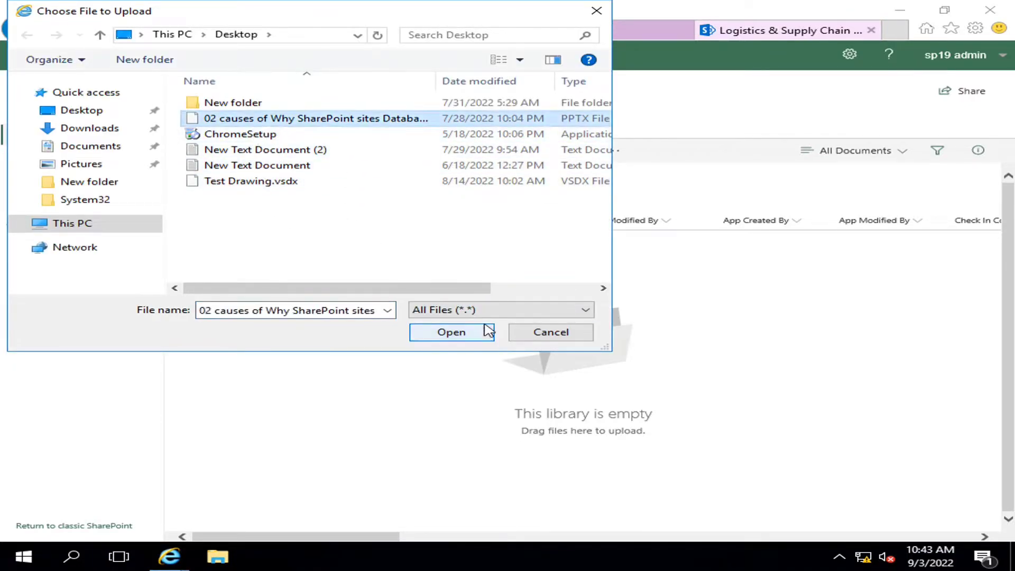
pyautogui.click(450, 332)
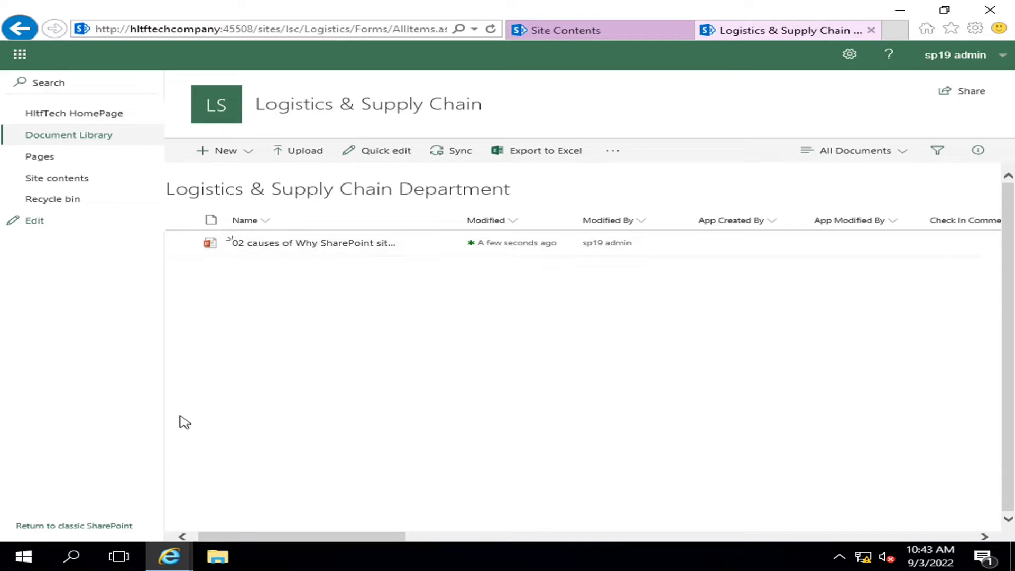
# Compare the signed-in account with the uploaded file's Modified By entry and look over its neighbouring columns
pyautogui.moveTo(243, 536); pyautogui.dragTo(206, 539)
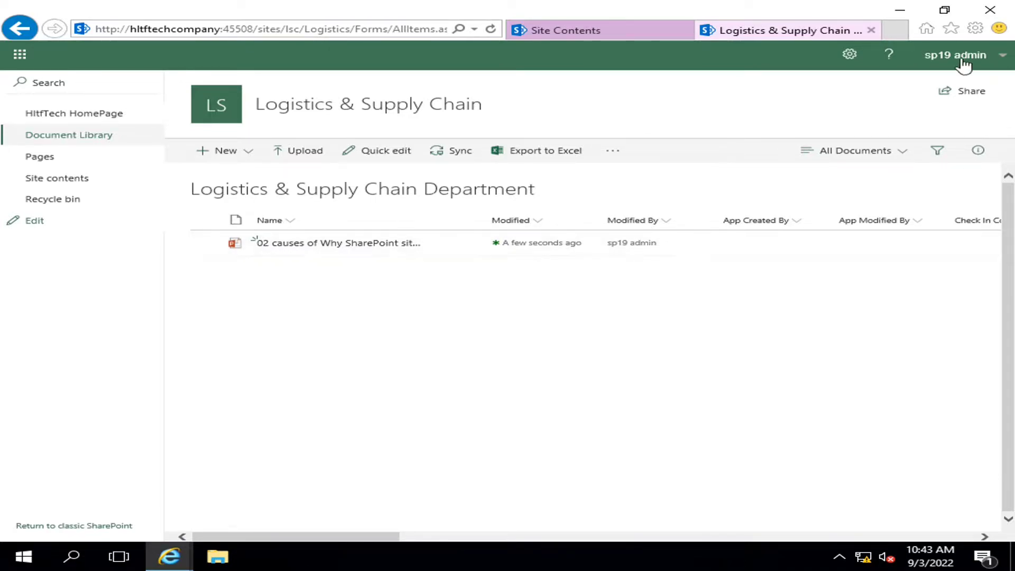
pyautogui.click(984, 59)
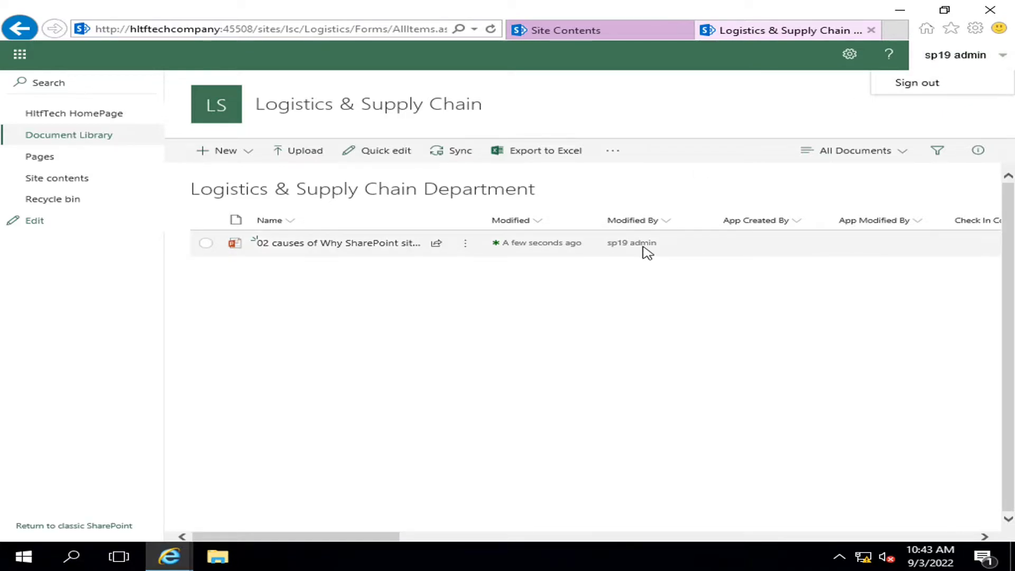
pyautogui.click(957, 62)
pyautogui.moveTo(350, 536); pyautogui.dragTo(429, 534)
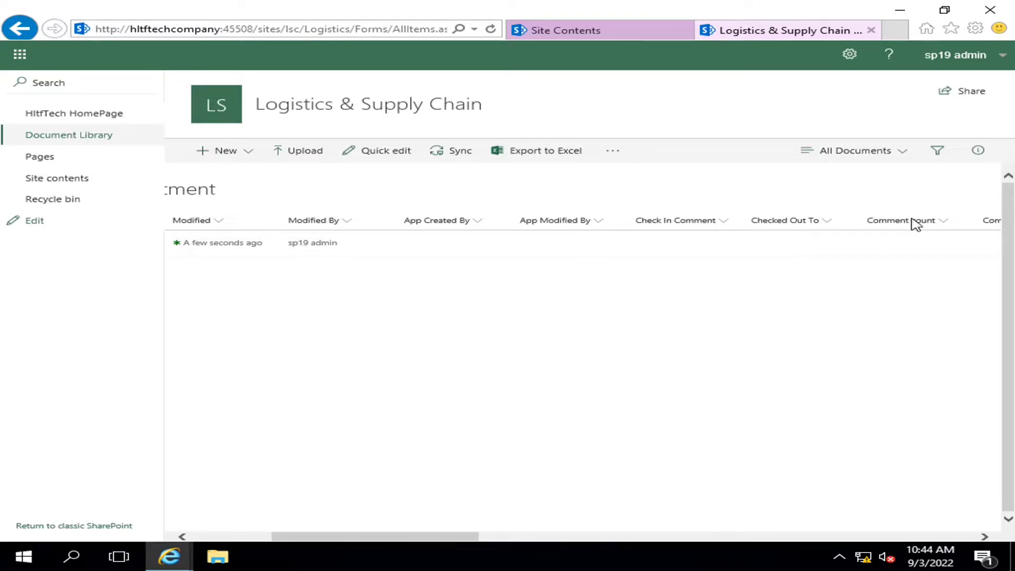
pyautogui.moveTo(335, 535); pyautogui.dragTo(208, 536)
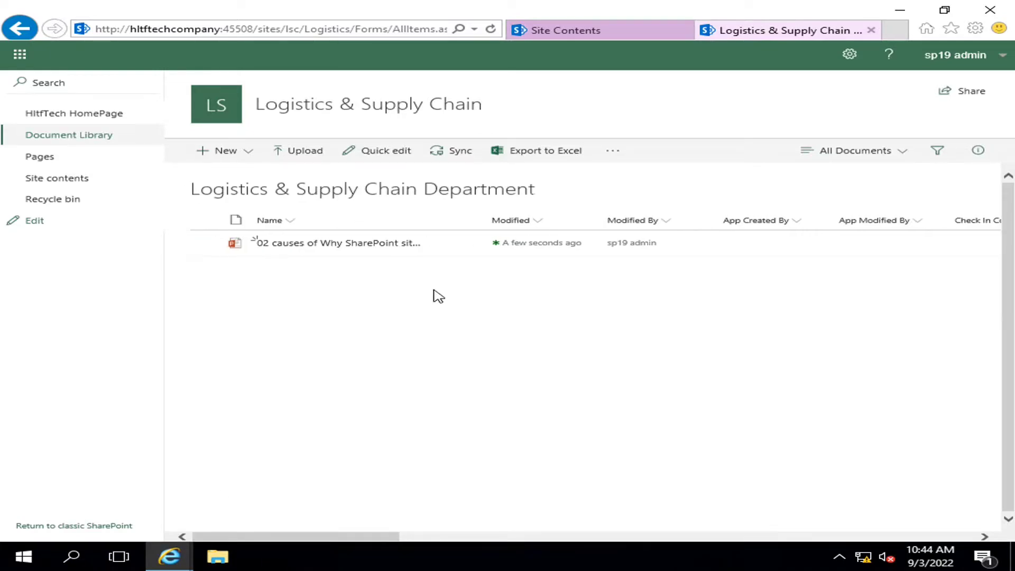
# Check out the uploaded presentation
pyautogui.click(466, 245)
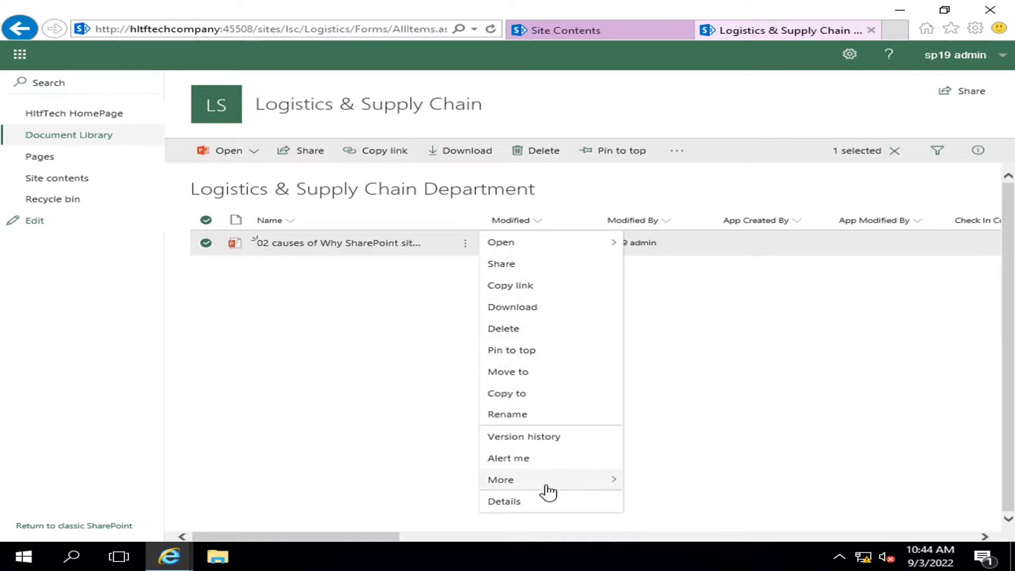
pyautogui.moveTo(548, 489)
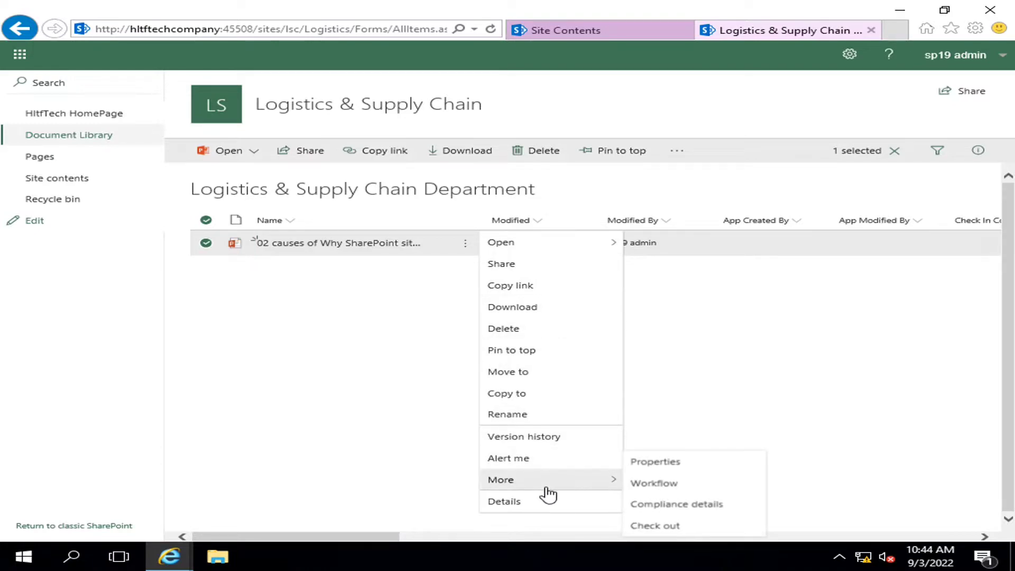
pyautogui.click(664, 527)
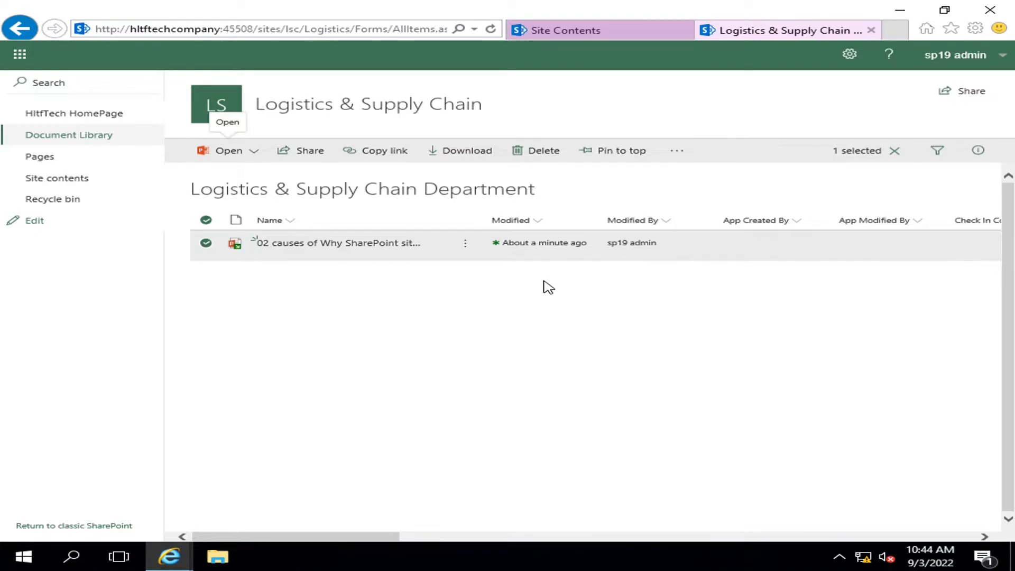
# Check in the uploaded presentation with the comment "test verified"
pyautogui.click(466, 244)
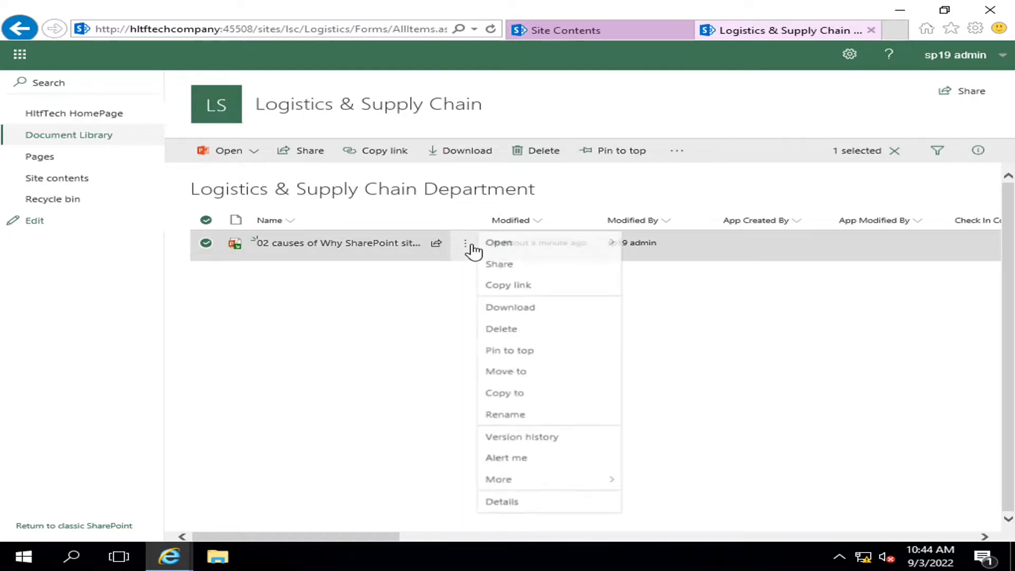
pyautogui.moveTo(542, 488)
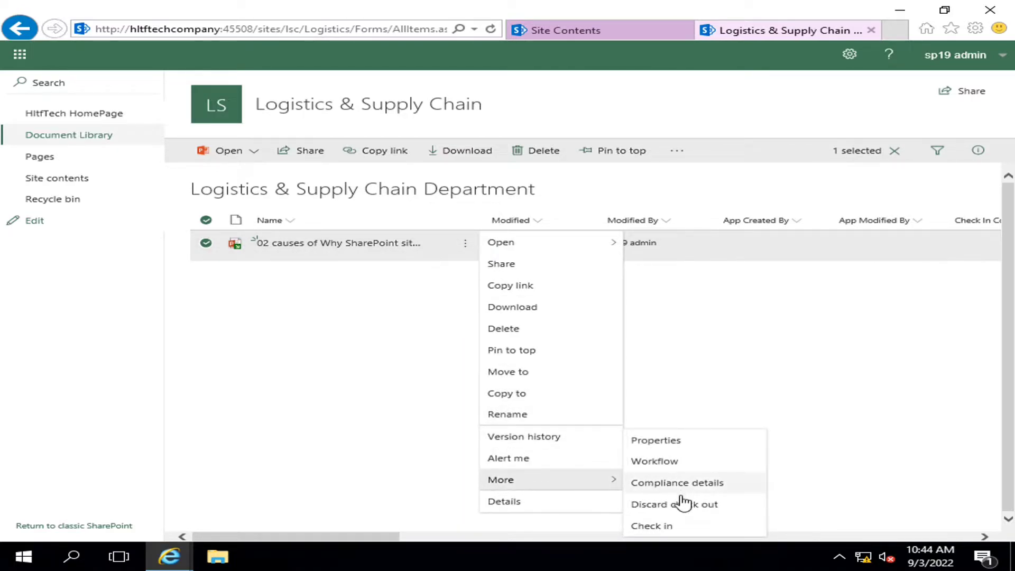
pyautogui.click(686, 528)
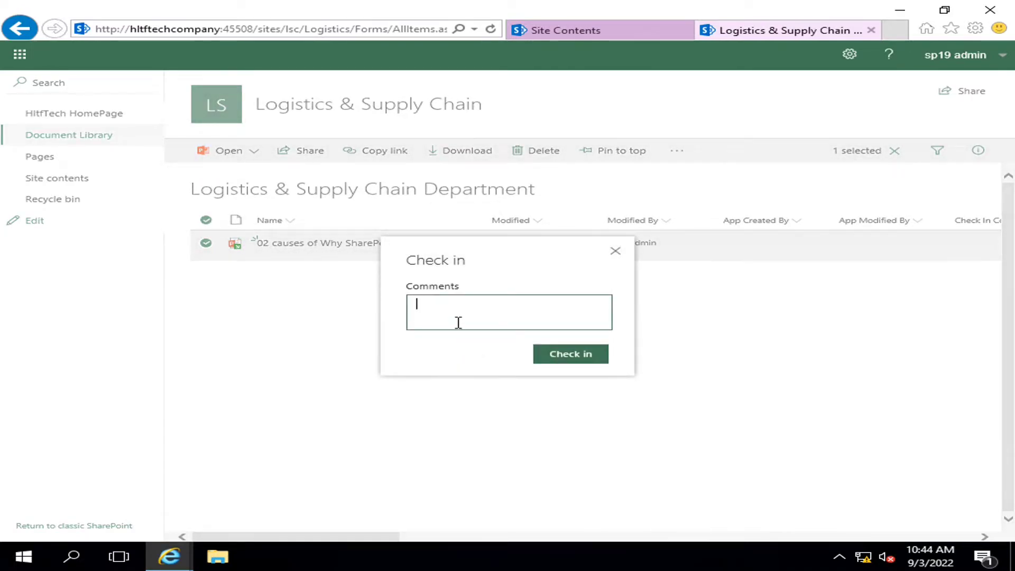
pyautogui.write('test verified')
pyautogui.click(552, 353)
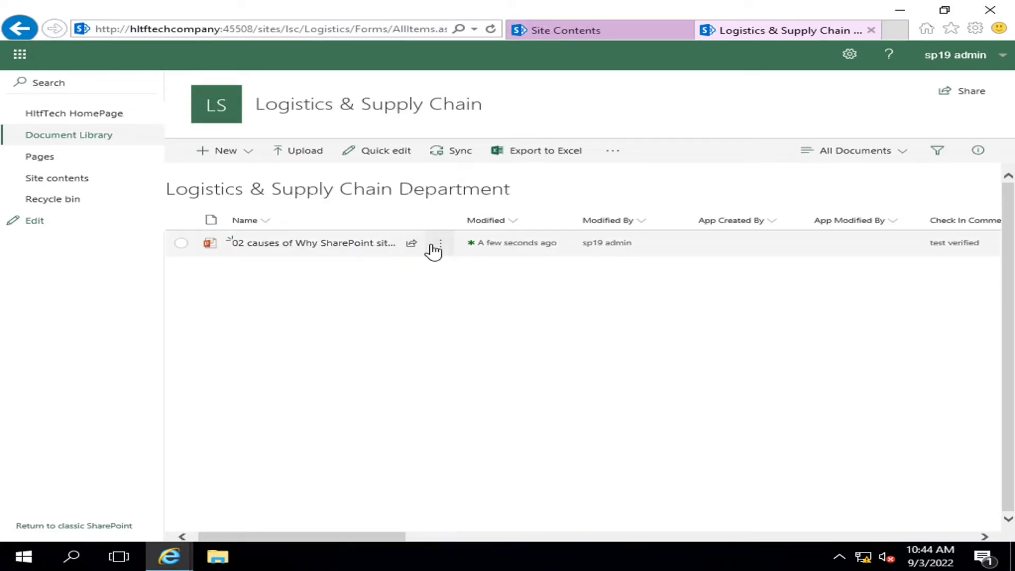
# Examine the presentation's values across the library columns, from Check In Comment through the Name columns
pyautogui.moveTo(389, 536); pyautogui.dragTo(449, 536)
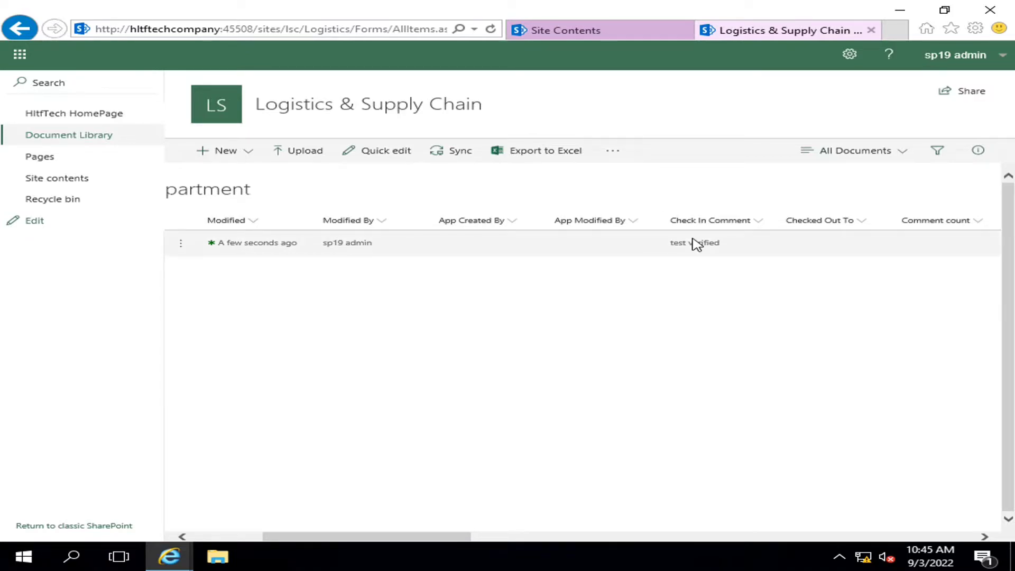
pyautogui.moveTo(386, 537); pyautogui.dragTo(278, 537)
pyautogui.moveTo(361, 530); pyautogui.dragTo(538, 533)
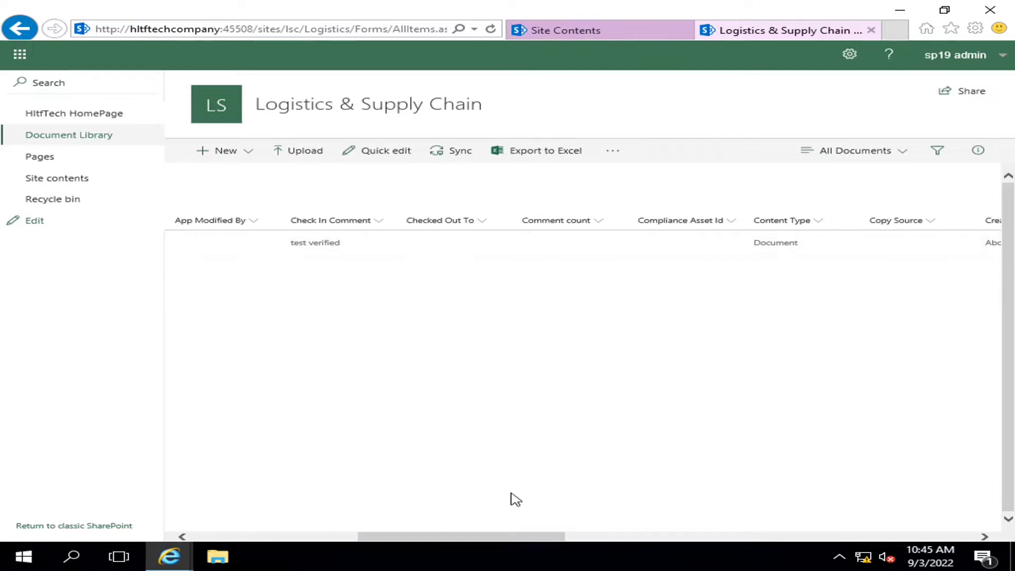
pyautogui.moveTo(508, 537); pyautogui.dragTo(568, 539)
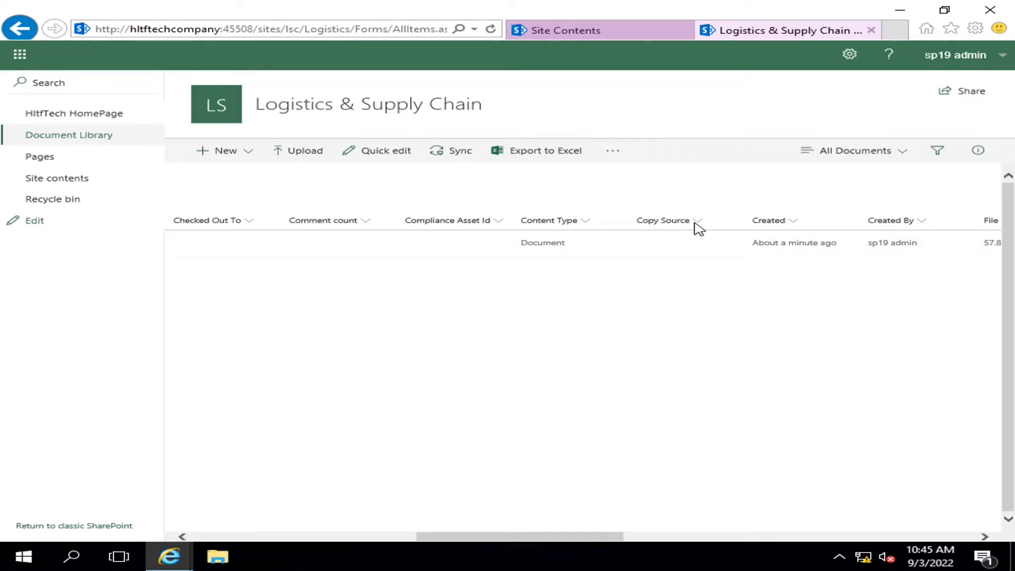
pyautogui.moveTo(589, 537); pyautogui.dragTo(648, 536)
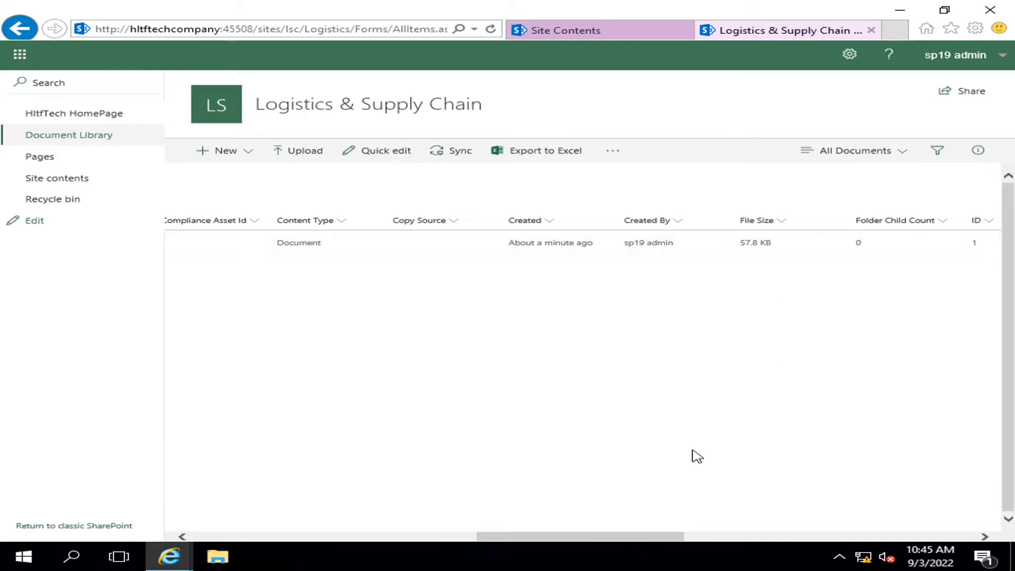
pyautogui.moveTo(664, 537); pyautogui.dragTo(788, 537)
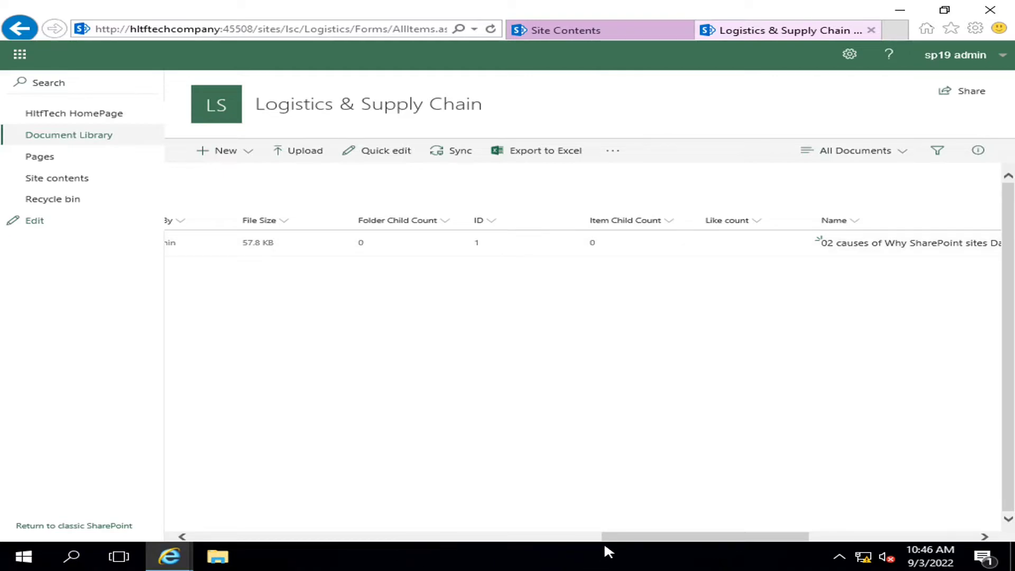
pyautogui.moveTo(613, 536); pyautogui.dragTo(673, 536)
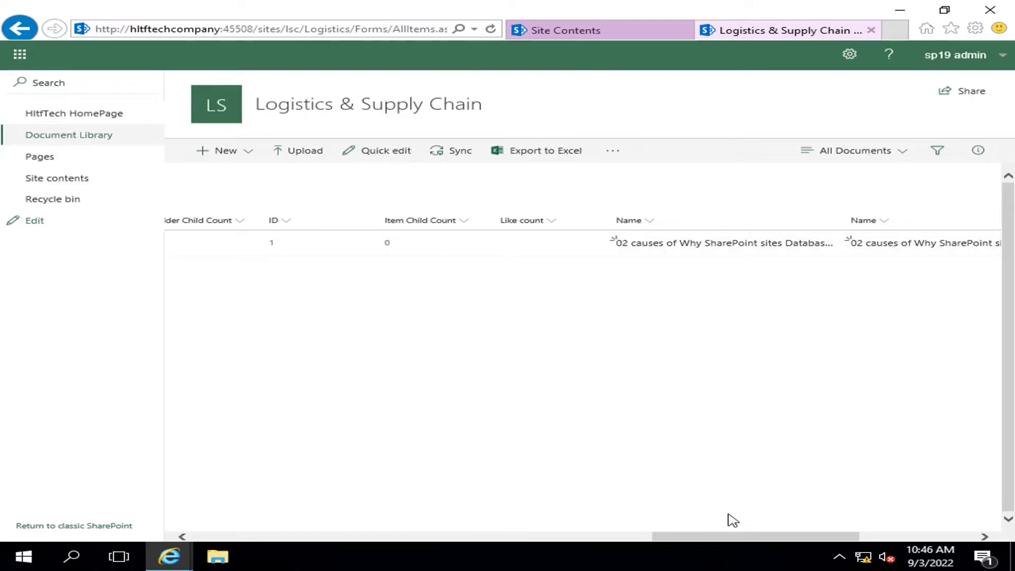
pyautogui.moveTo(736, 537); pyautogui.dragTo(235, 537)
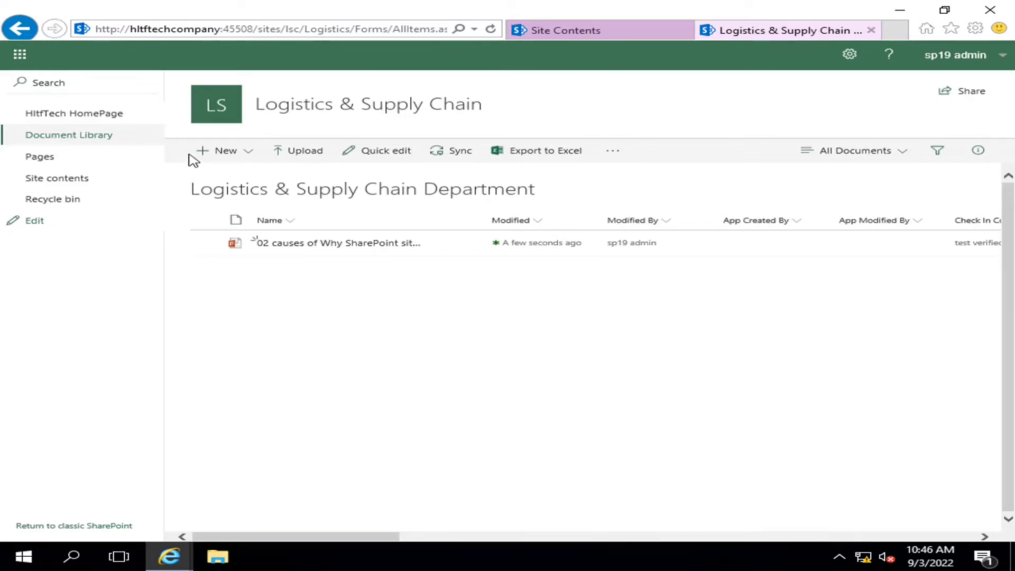
# Create a folder named test in the library and check its value in the ID column
pyautogui.click(226, 151)
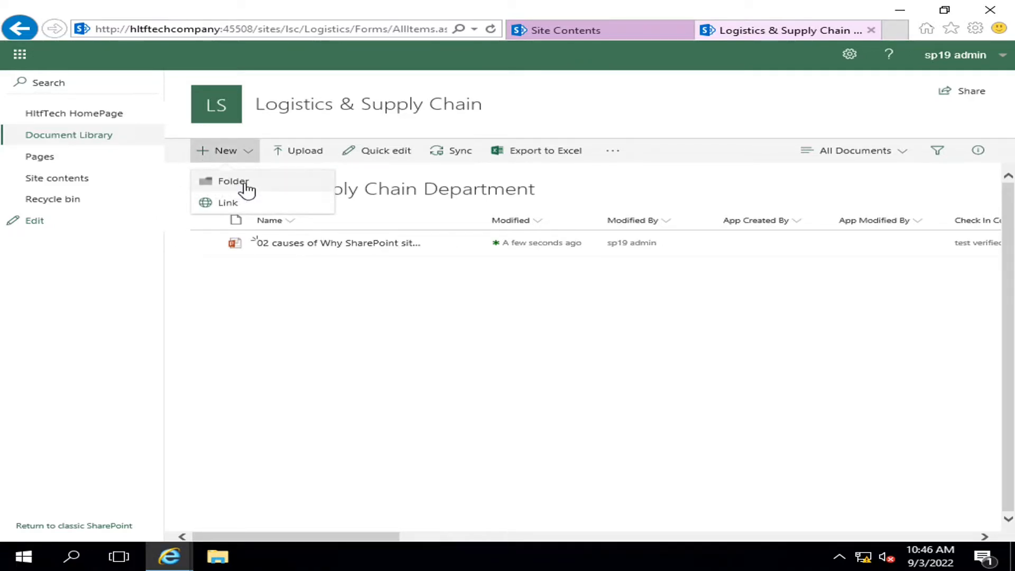
pyautogui.click(246, 186)
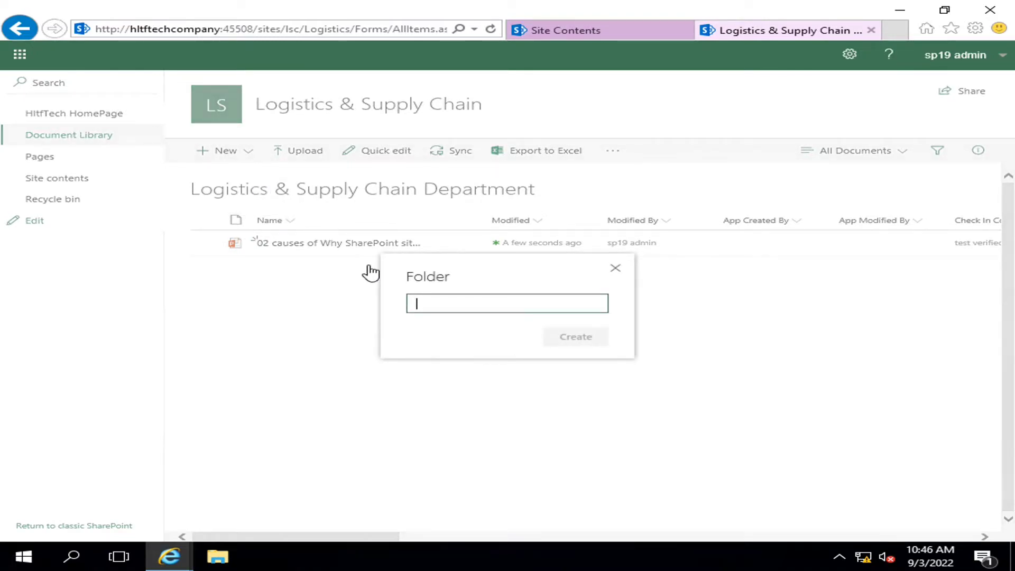
pyautogui.write('test')
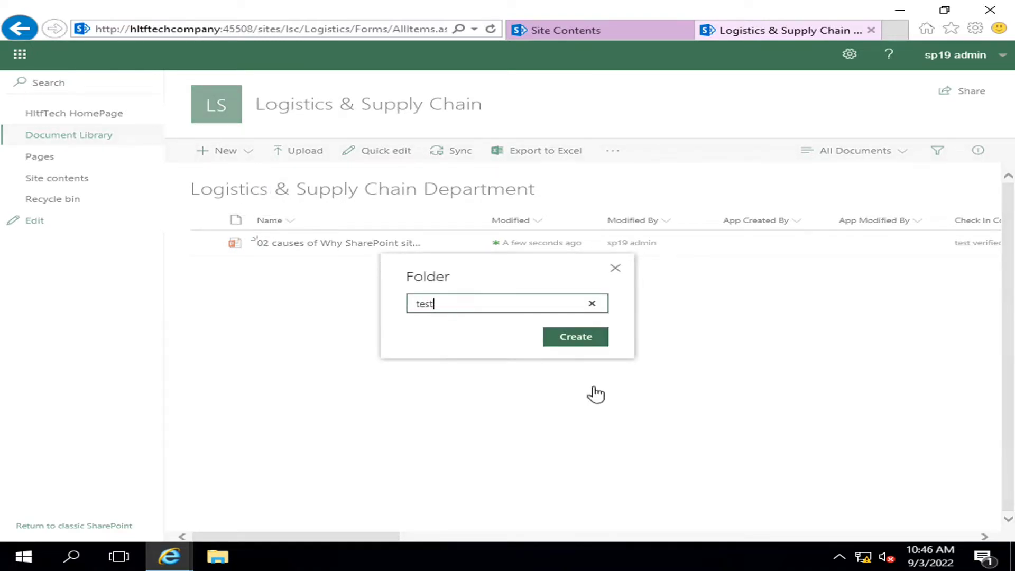
pyautogui.click(585, 342)
pyautogui.moveTo(386, 537); pyautogui.dragTo(776, 538)
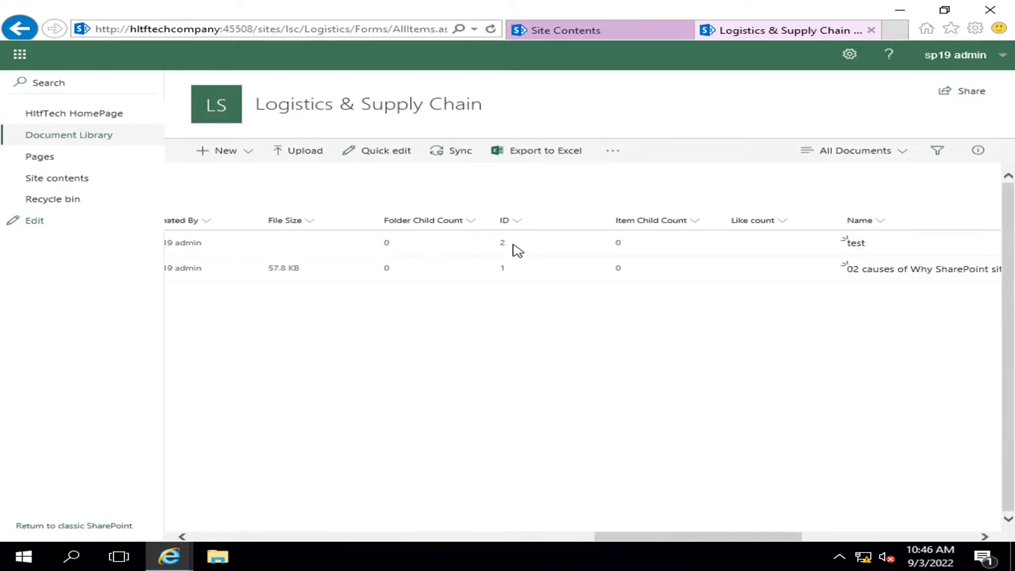
pyautogui.moveTo(654, 534); pyautogui.dragTo(243, 537)
pyautogui.moveTo(430, 537); pyautogui.dragTo(367, 537)
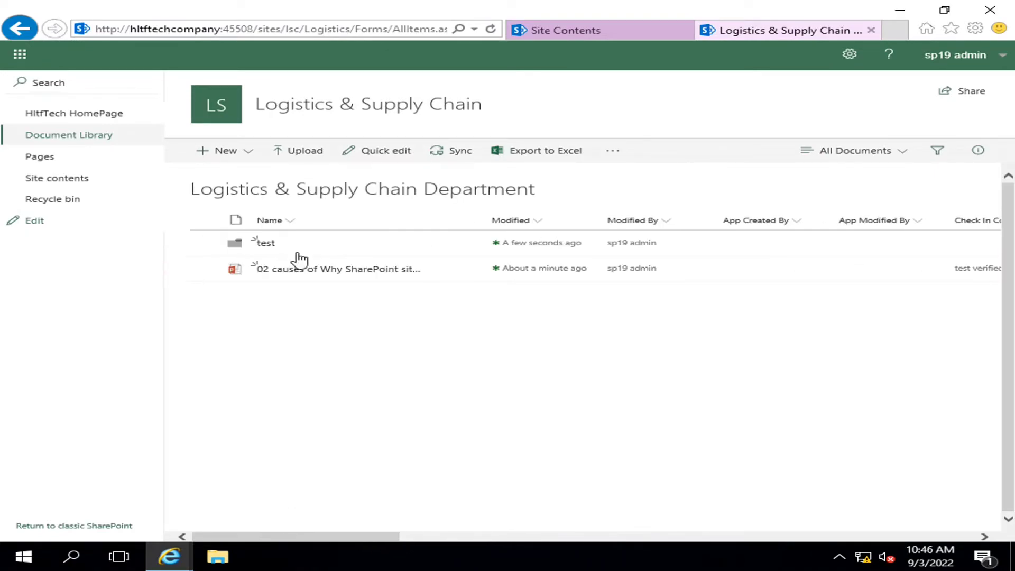
# Delete the test folder from the library
pyautogui.click(205, 244)
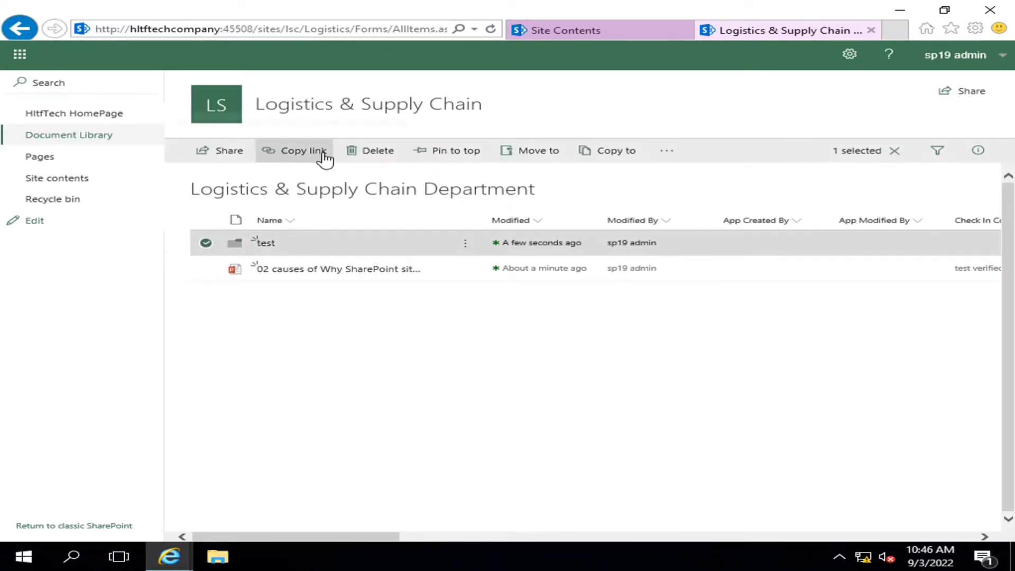
pyautogui.click(396, 153)
pyautogui.click(515, 341)
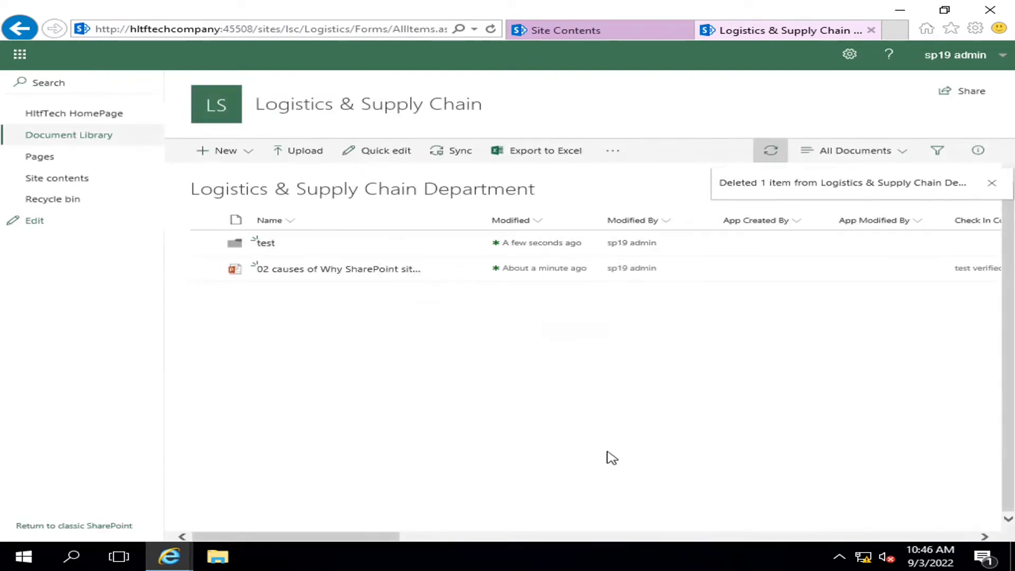
# Create a folder named test1 in the Logistics & Supply Chain Department library
pyautogui.click(210, 153)
pyautogui.click(237, 191)
pyautogui.click(479, 302)
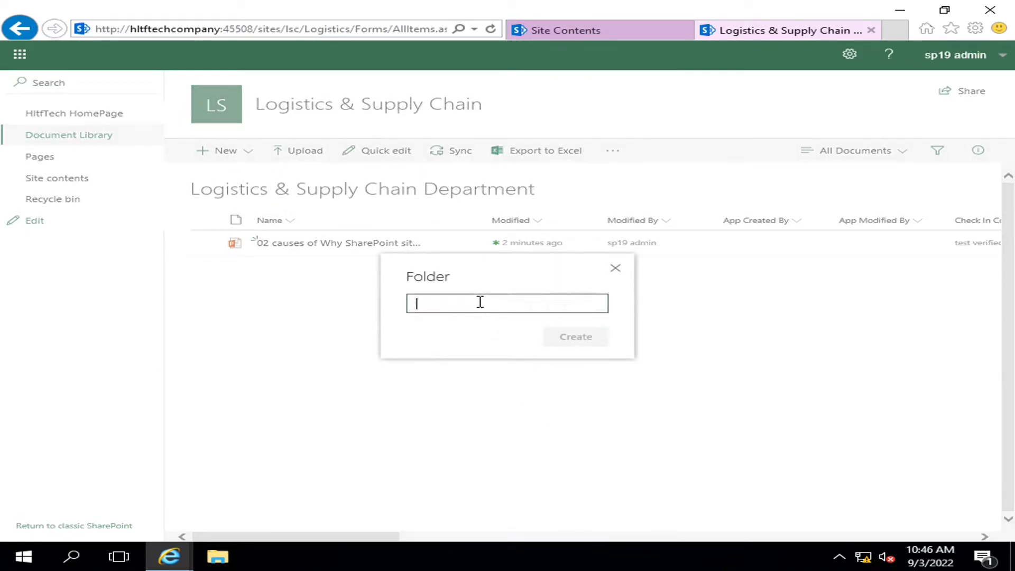
pyautogui.write('test1')
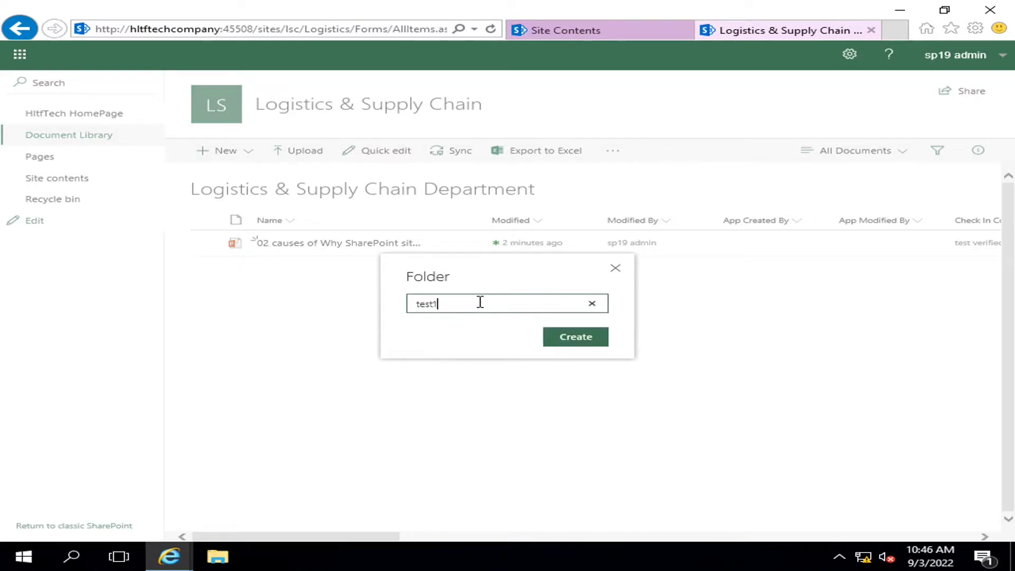
pyautogui.click(569, 340)
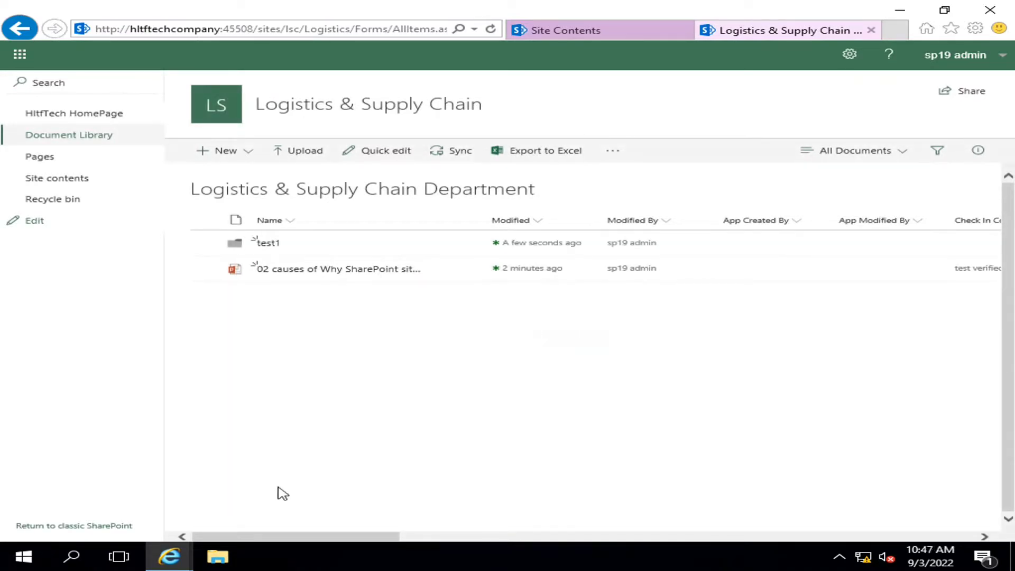
# Compare the values of the test1 folder and the presentation across the library columns, including ID, Item Child Count and Version
pyautogui.moveTo(263, 536); pyautogui.dragTo(584, 547)
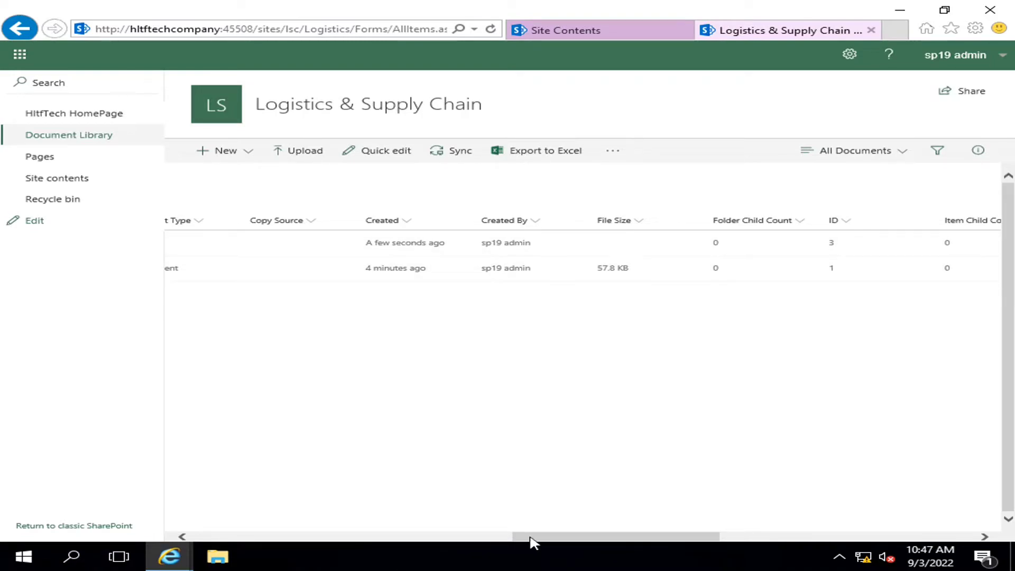
pyautogui.moveTo(531, 539); pyautogui.dragTo(567, 540)
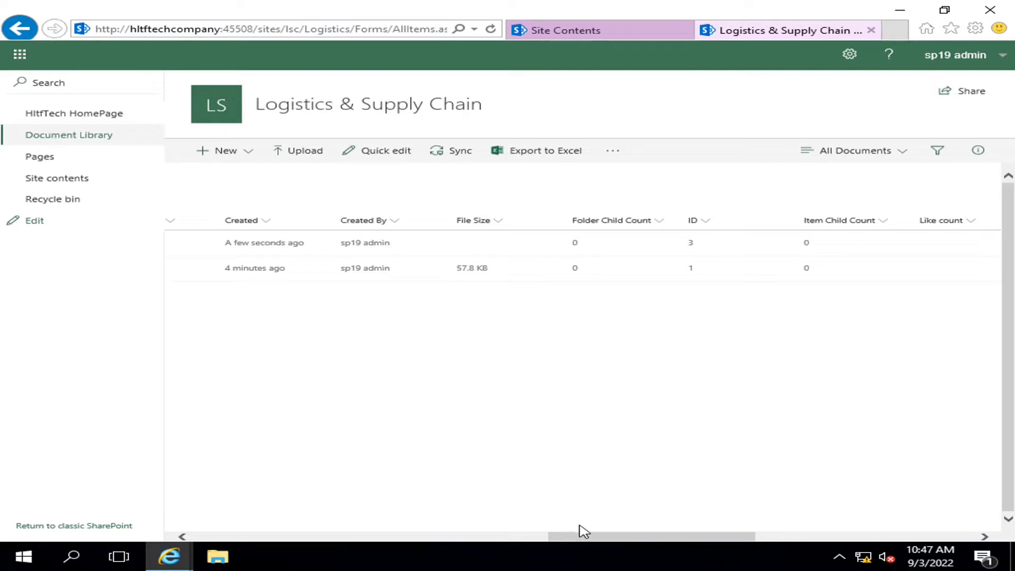
pyautogui.moveTo(610, 535); pyautogui.dragTo(695, 536)
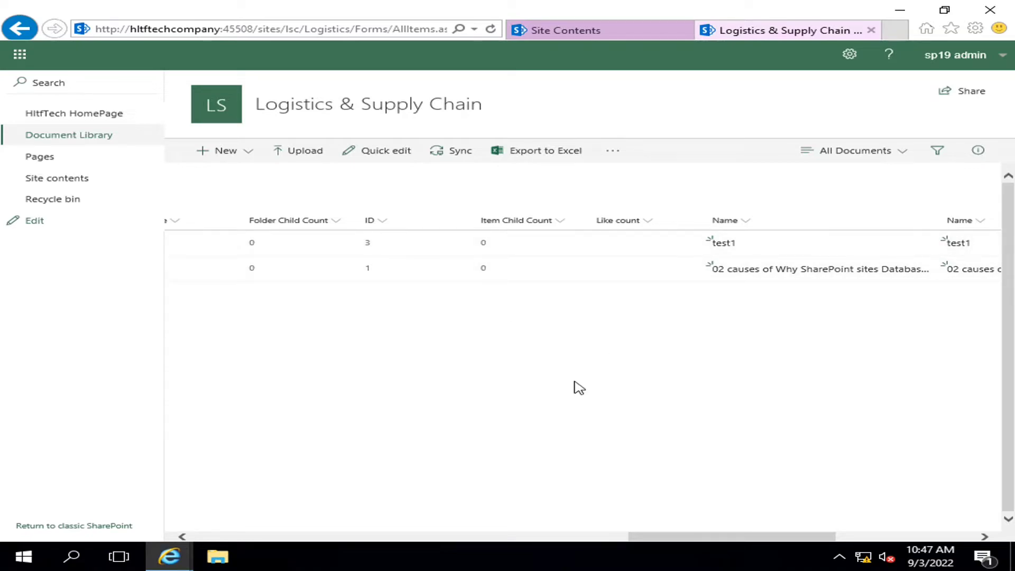
pyautogui.moveTo(746, 533); pyautogui.dragTo(852, 538)
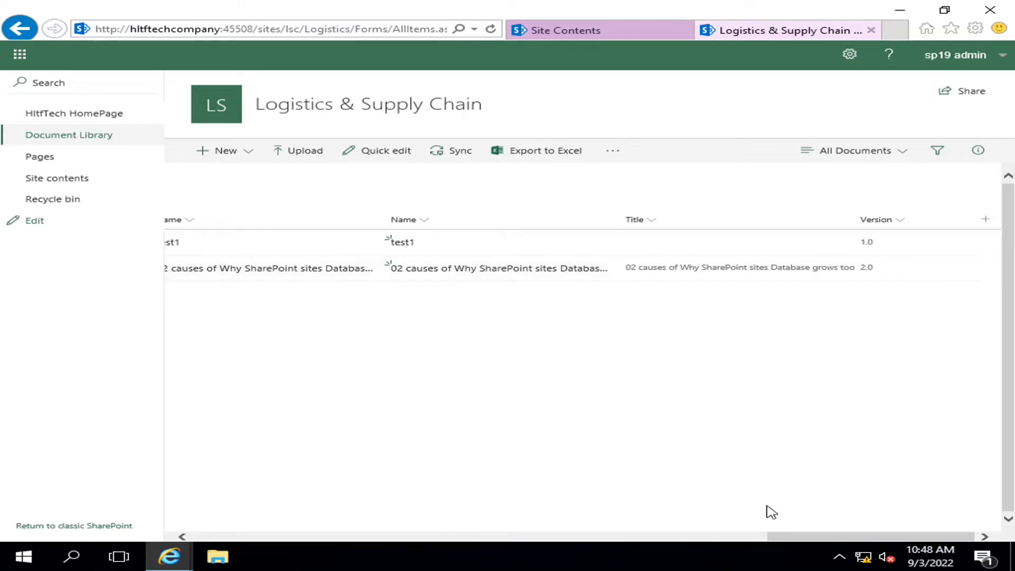
pyautogui.moveTo(793, 539); pyautogui.dragTo(195, 535)
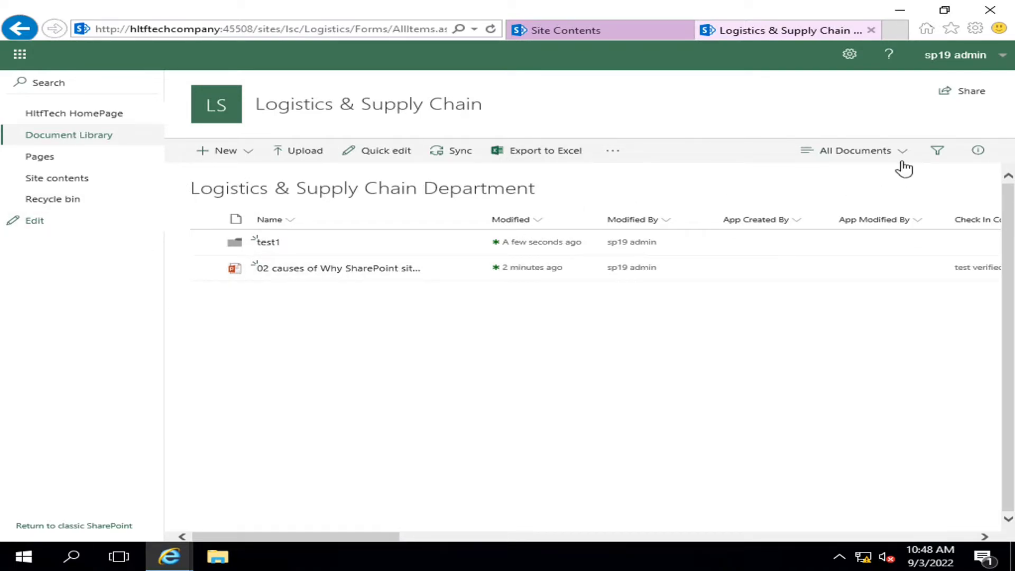
# Edit the All Documents view to hide all columns listed from App Created By through Version
pyautogui.click(897, 159)
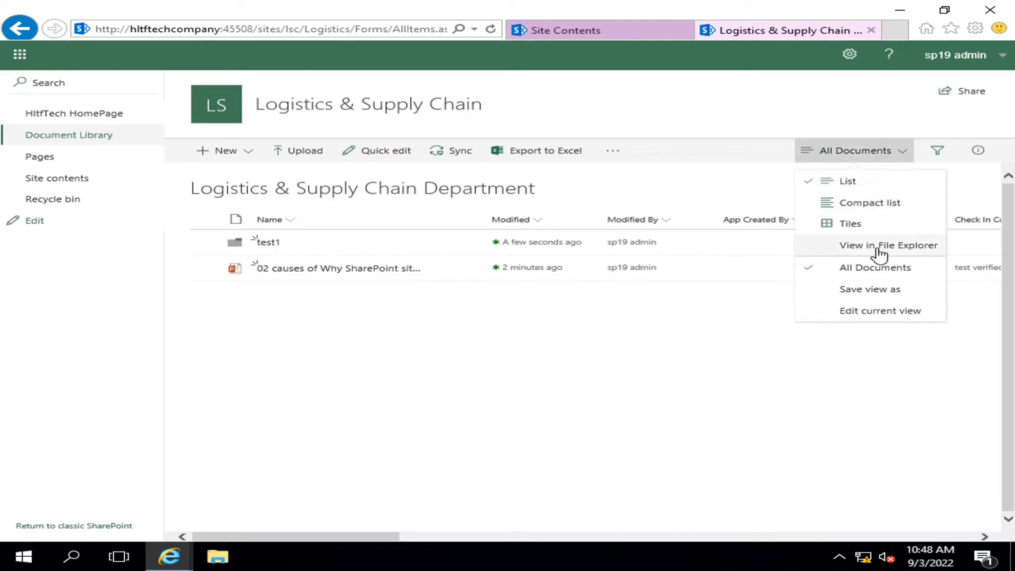
pyautogui.click(881, 312)
pyautogui.scroll(-8, 869, 317)
pyautogui.scroll(4, 806, 312)
pyautogui.scroll(2, 801, 311)
pyautogui.scroll(-2, 799, 311)
pyautogui.click(597, 201)
pyautogui.click(598, 216)
pyautogui.click(597, 231)
pyautogui.click(598, 246)
pyautogui.click(598, 262)
pyautogui.click(598, 277)
pyautogui.click(598, 292)
pyautogui.click(598, 322)
pyautogui.click(598, 336)
pyautogui.click(598, 352)
pyautogui.click(597, 382)
pyautogui.click(597, 398)
pyautogui.click(597, 412)
pyautogui.click(598, 428)
pyautogui.click(598, 443)
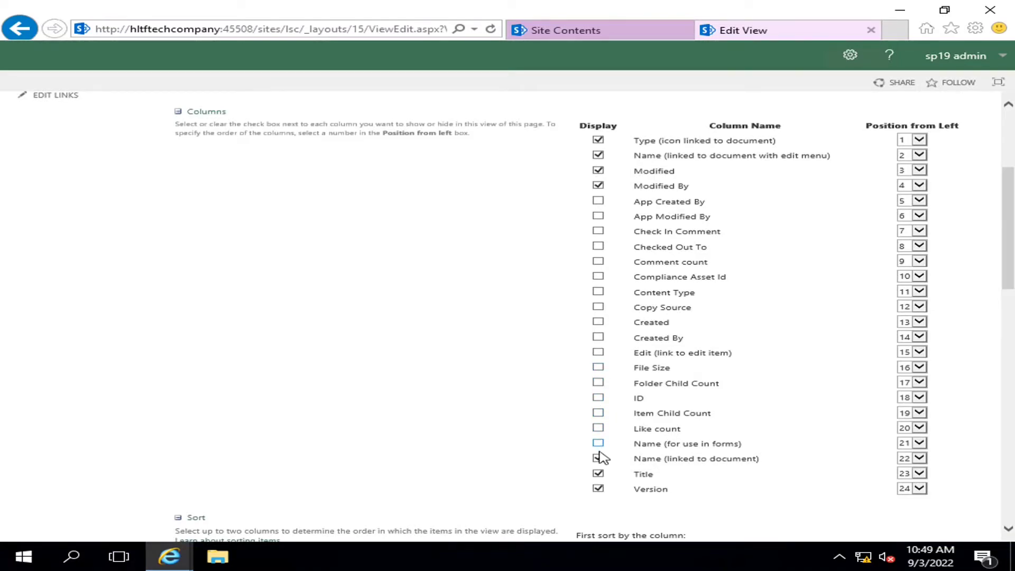
pyautogui.click(598, 458)
pyautogui.click(598, 474)
pyautogui.click(598, 488)
# Display the ID column in the All Documents view at position 1 and save the view
pyautogui.click(919, 399)
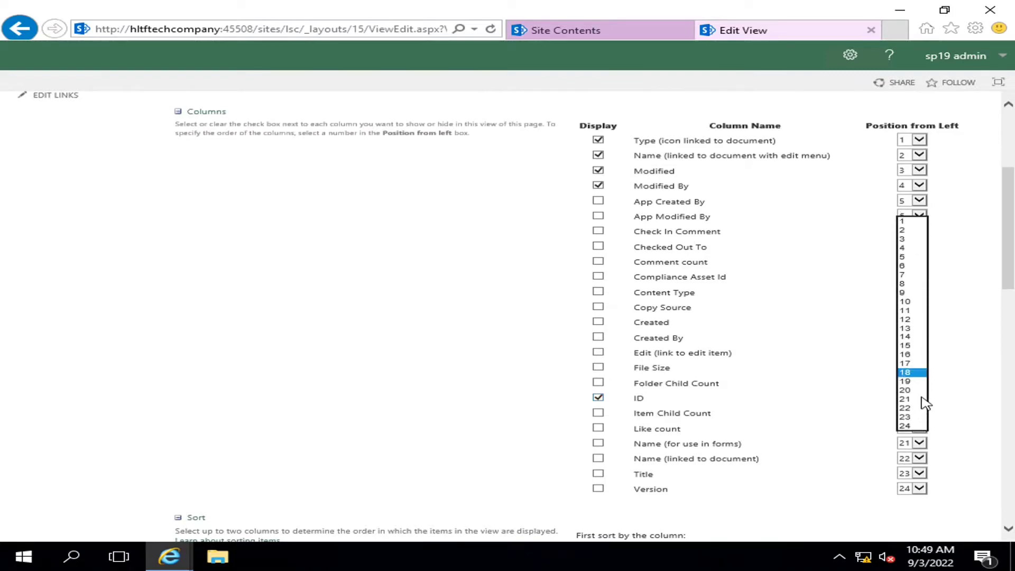
pyautogui.click(911, 221)
pyautogui.scroll(4, 915, 227)
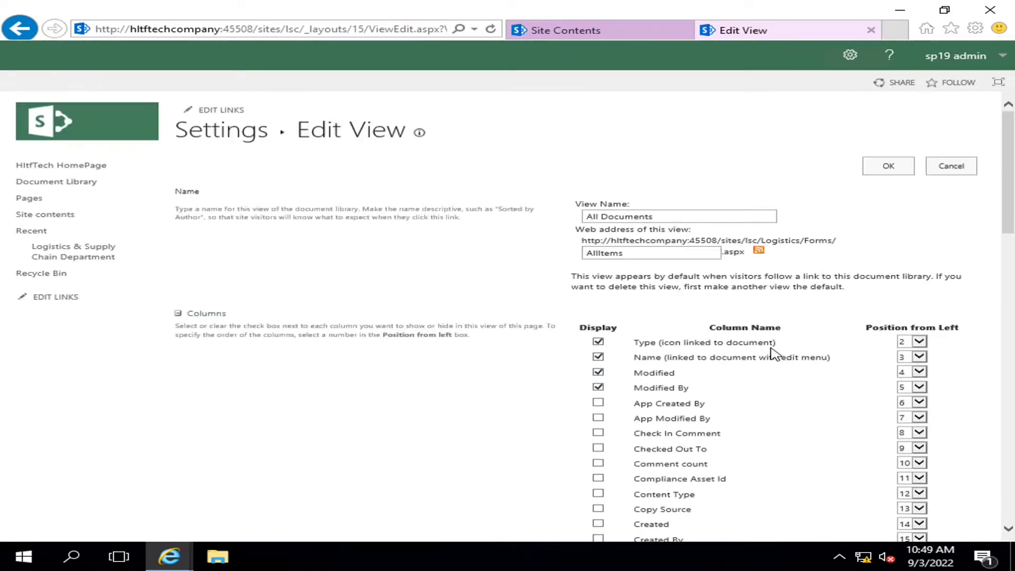
pyautogui.click(887, 167)
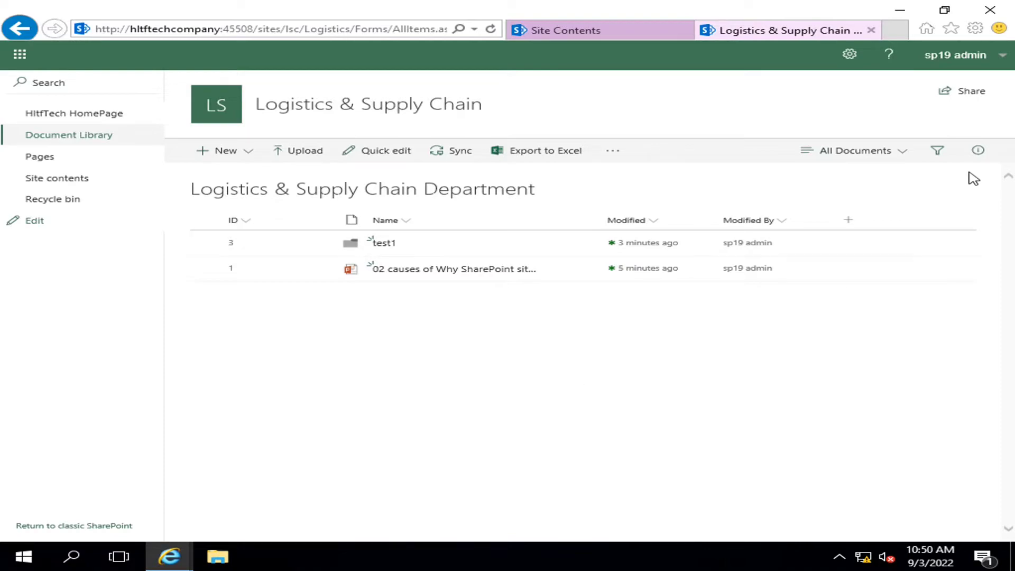
# Review the displayed columns and their order in the All Documents view settings
pyautogui.click(891, 152)
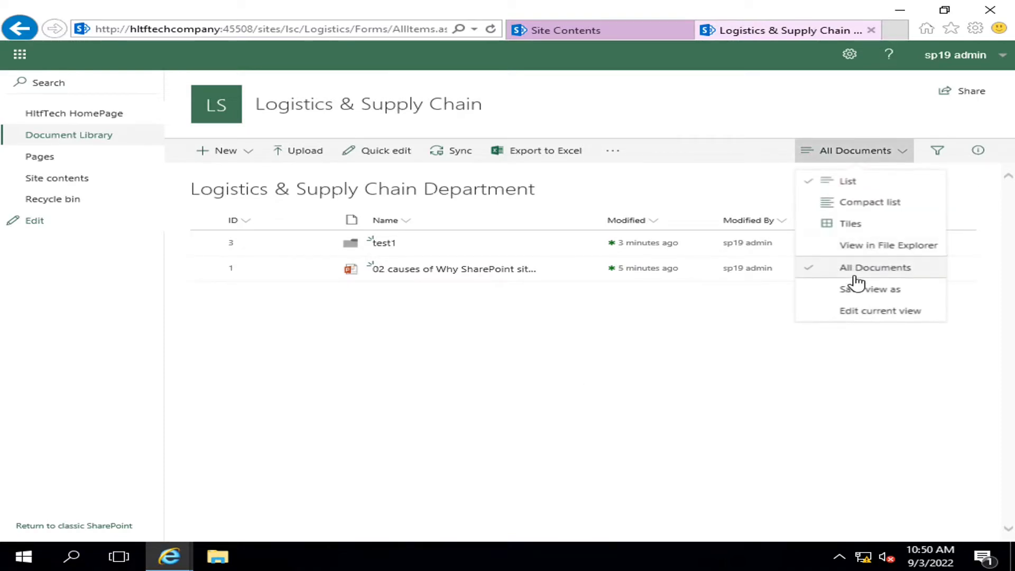
pyautogui.click(865, 312)
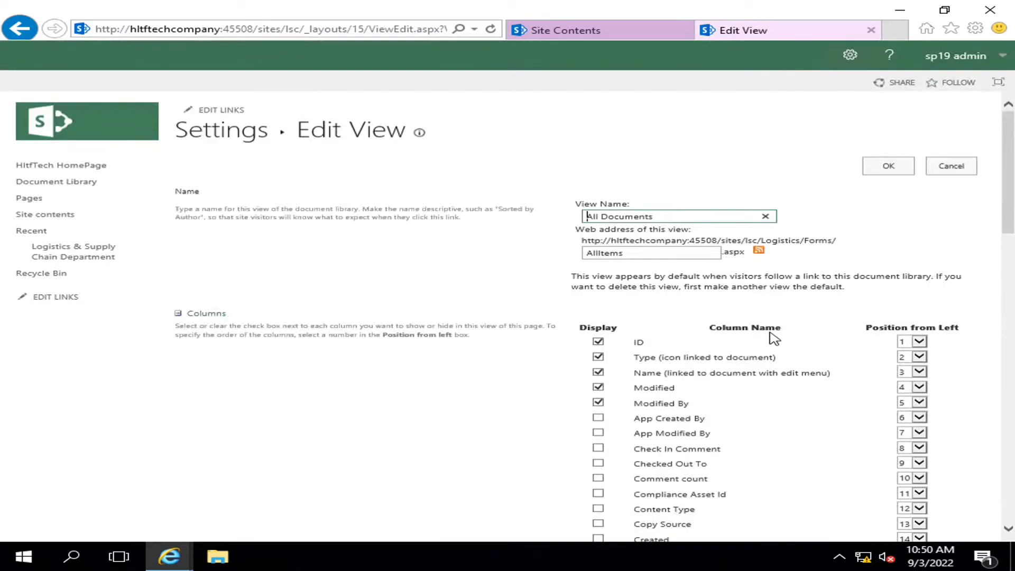
pyautogui.scroll(-5, 653, 337)
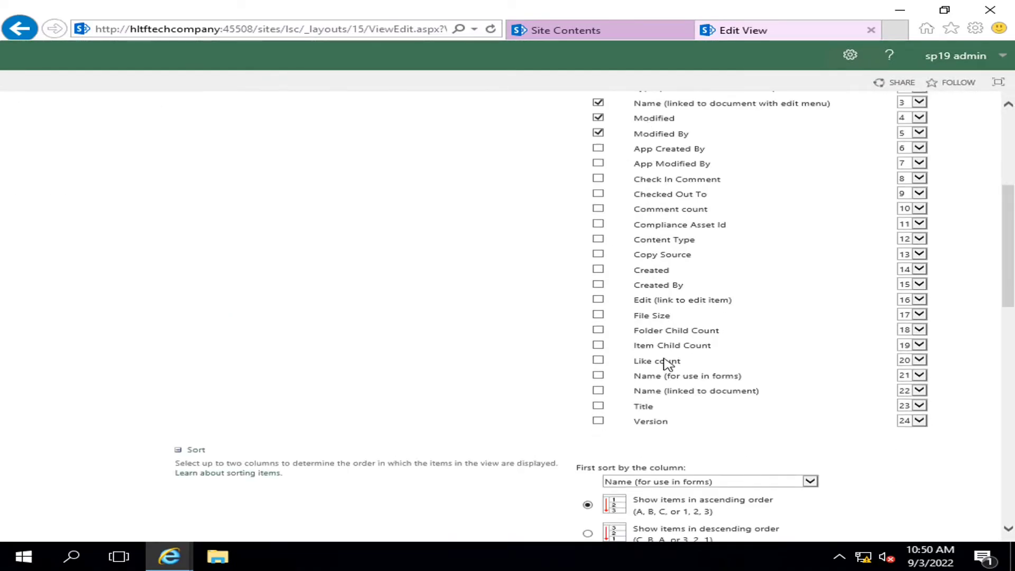
pyautogui.scroll(5, 616, 343)
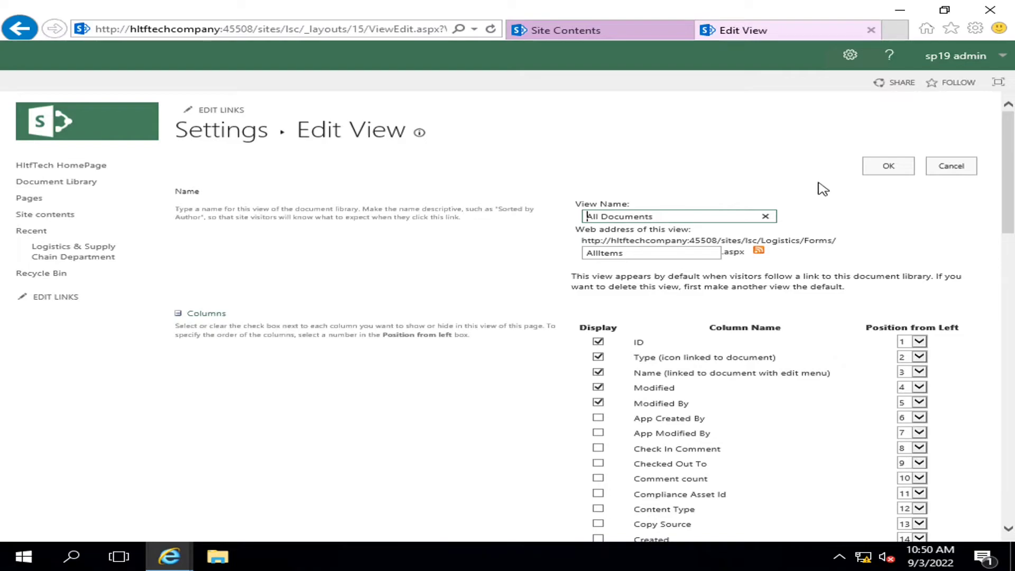
pyautogui.click(887, 167)
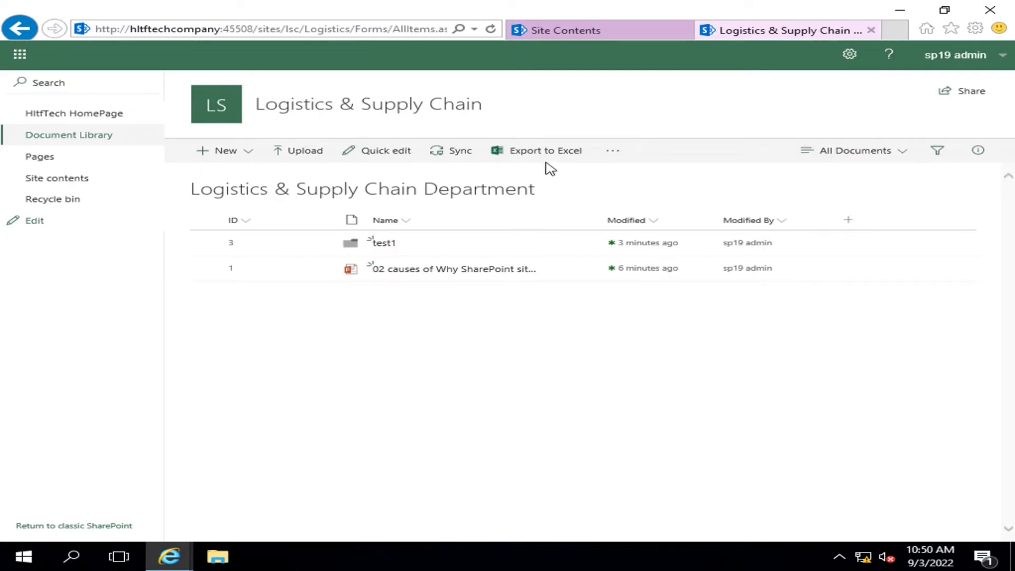
# Start a new column in the library settings, named Document Type, with the Choice information type
pyautogui.click(850, 54)
pyautogui.click(804, 159)
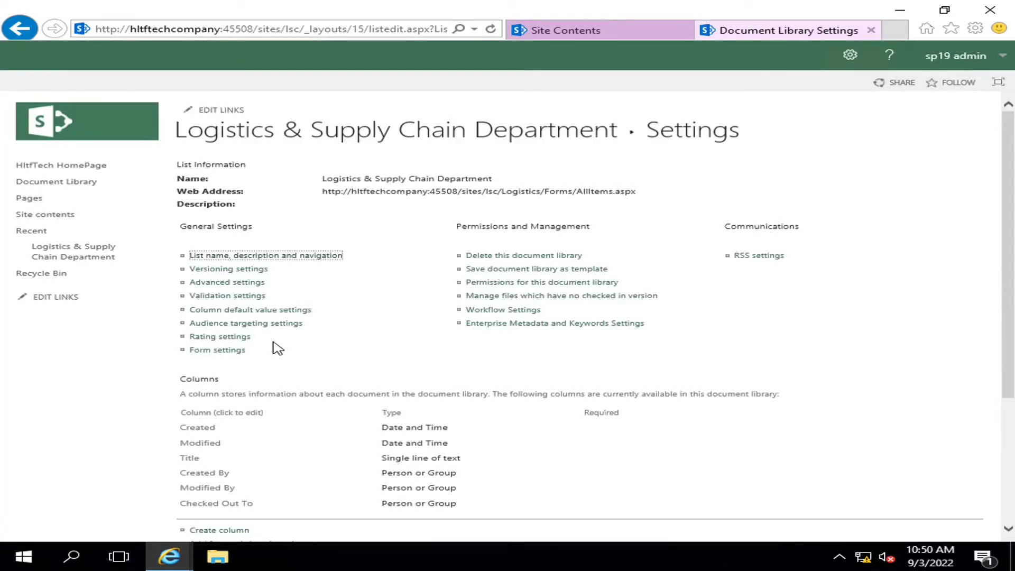
pyautogui.scroll(-3, 275, 343)
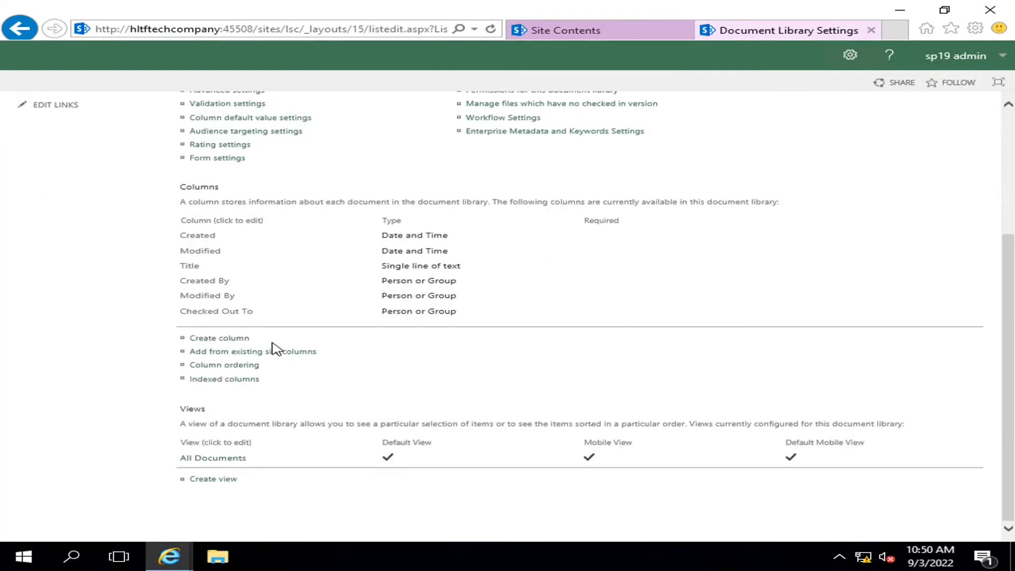
pyautogui.click(226, 344)
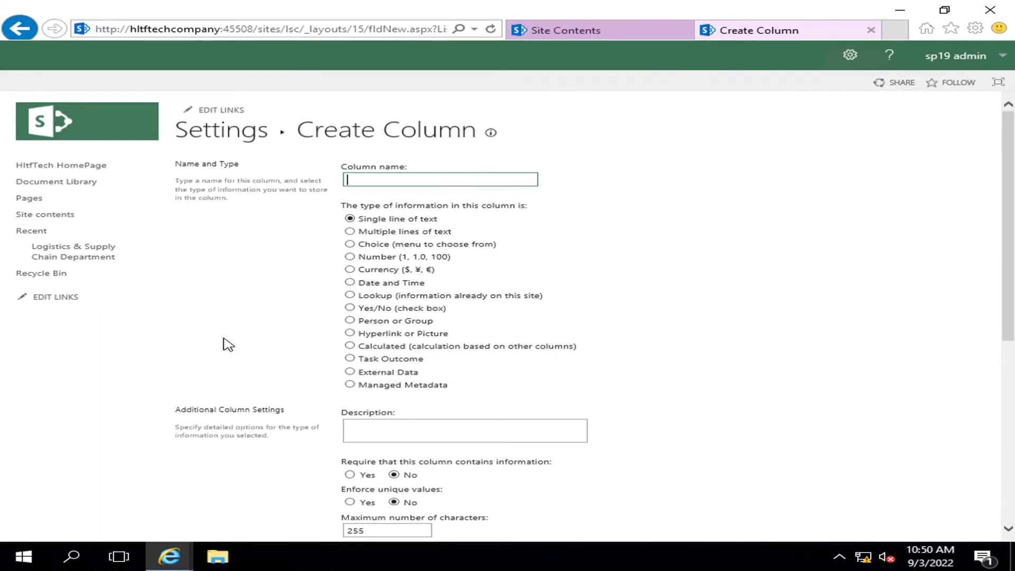
pyautogui.click(446, 180)
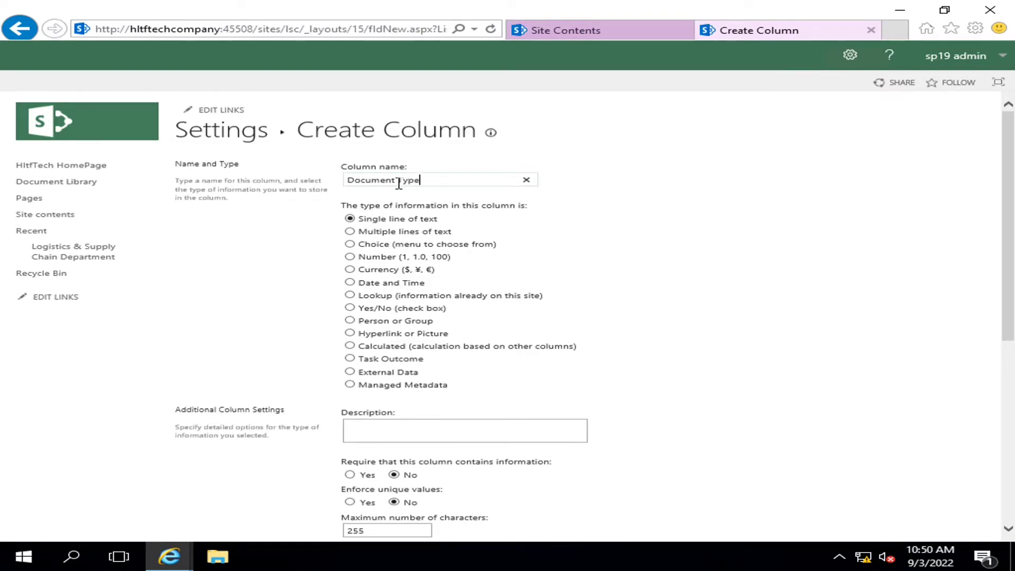
pyautogui.click(350, 245)
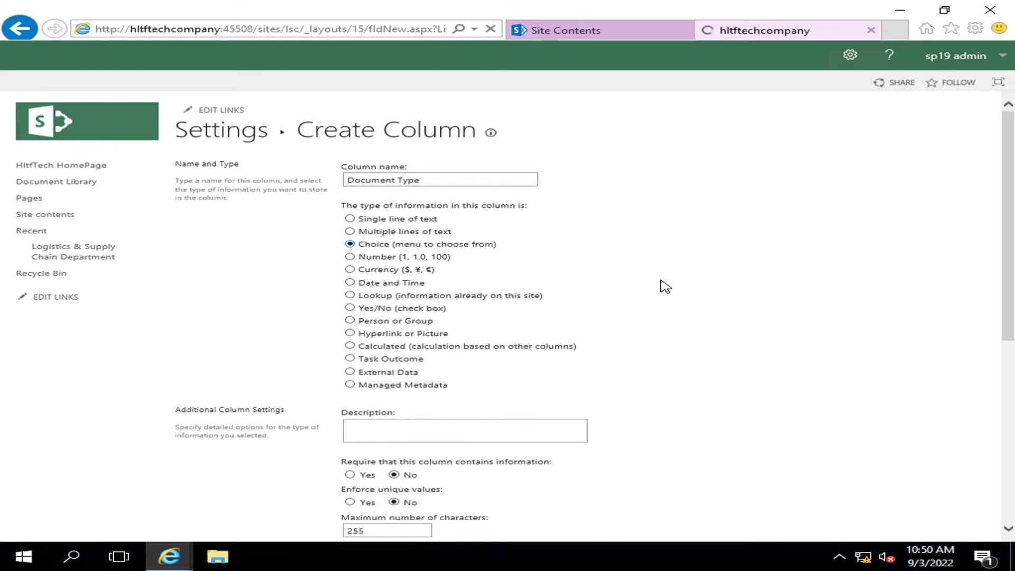
# Replace the placeholder choices of the Document Type column with Letter, Book, Novel and Magazine
pyautogui.scroll(-2, 653, 205)
pyautogui.moveTo(486, 420); pyautogui.dragTo(338, 393)
pyautogui.press('Delete')
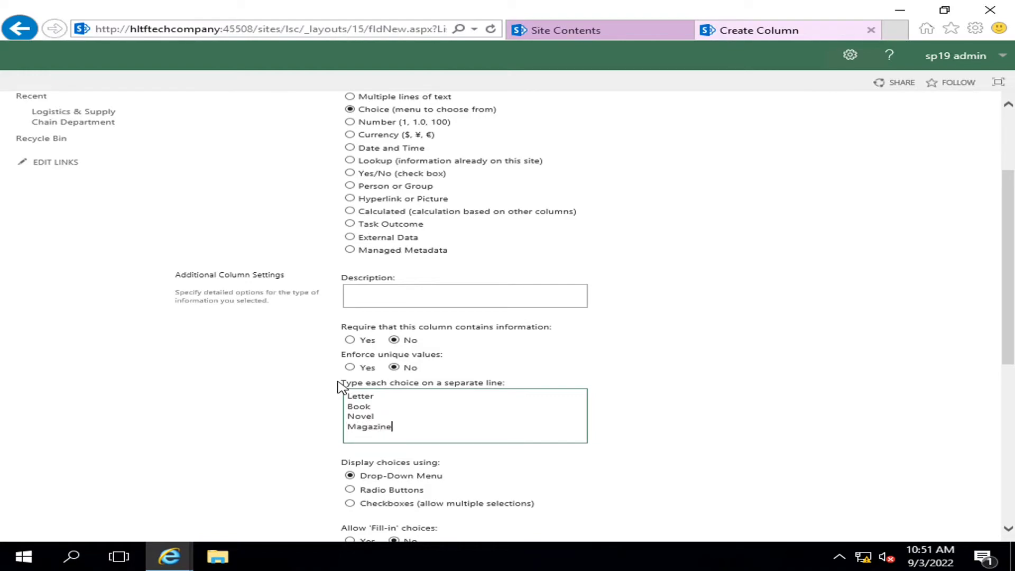
# Finish creating the Document Type column with a drop-down display, included in the default view, and return to the library
pyautogui.scroll(-1, 532, 380)
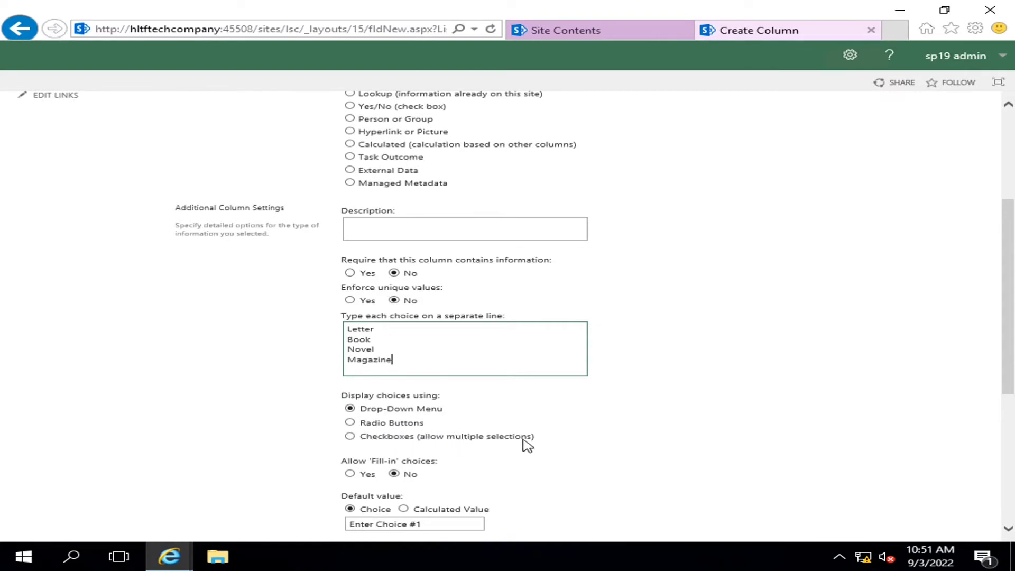
pyautogui.scroll(-3, 631, 437)
pyautogui.scroll(-3, 630, 437)
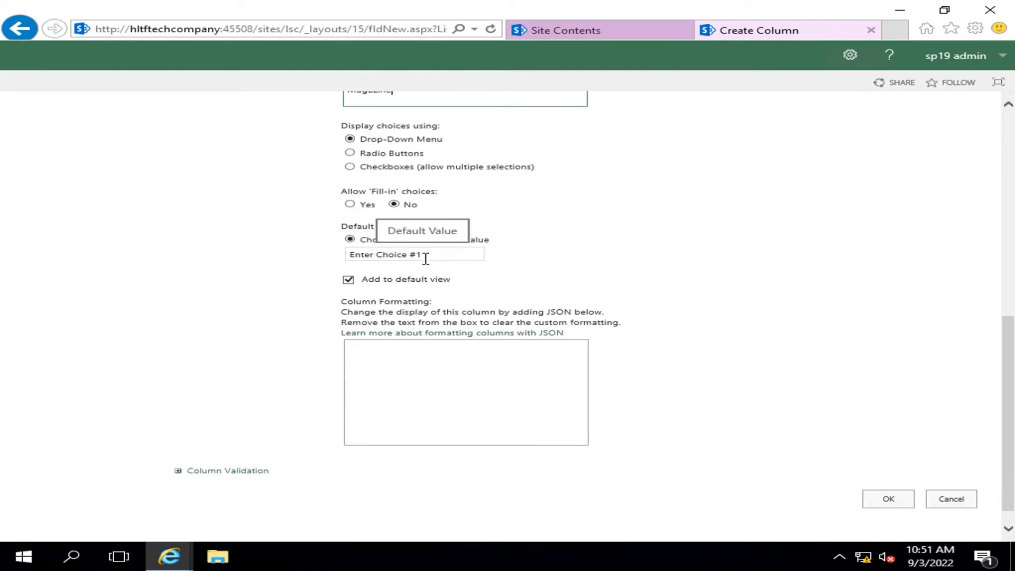
pyautogui.scroll(4, 426, 259)
pyautogui.scroll(-4, 612, 389)
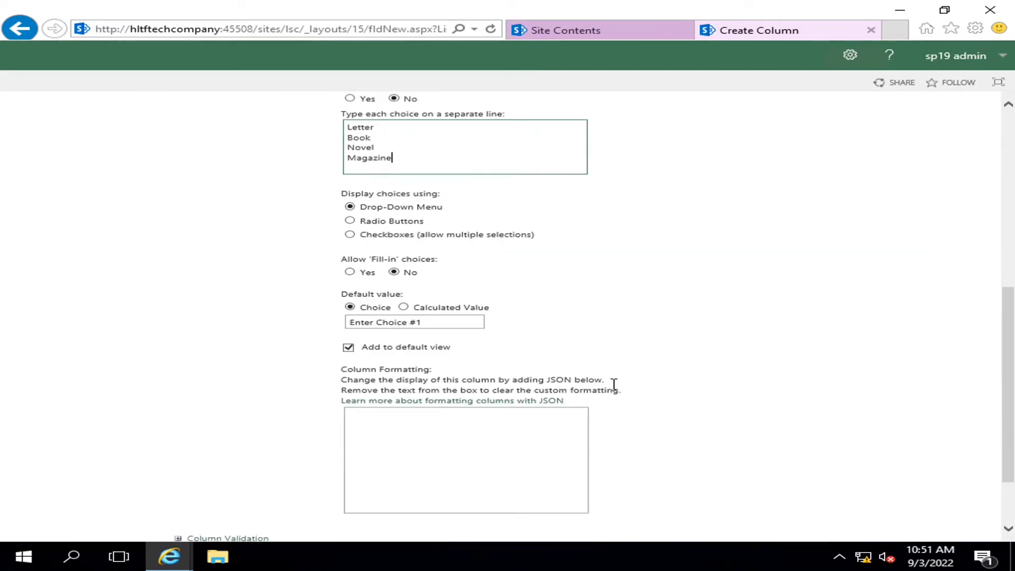
pyautogui.click(884, 508)
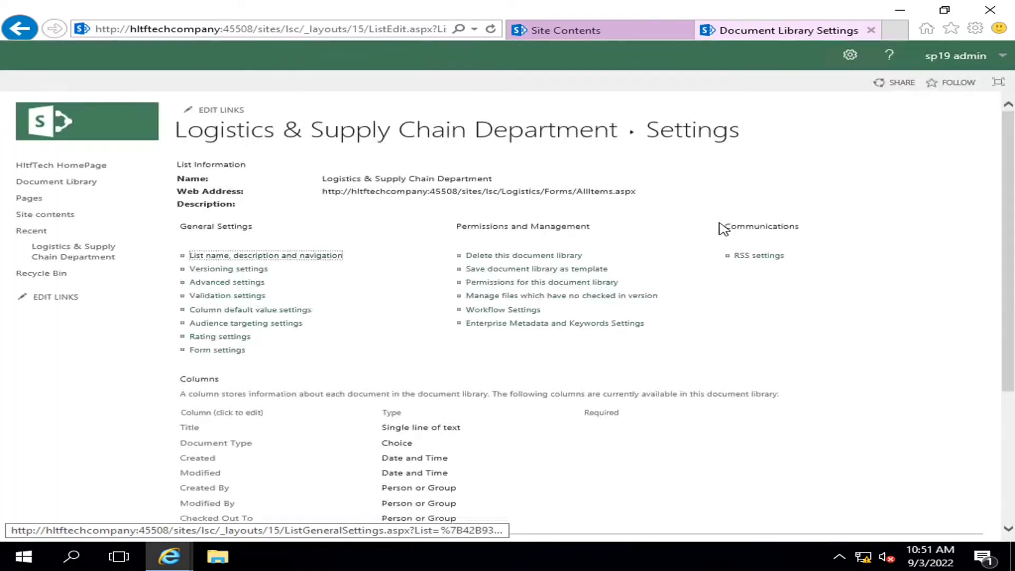
pyautogui.click(276, 139)
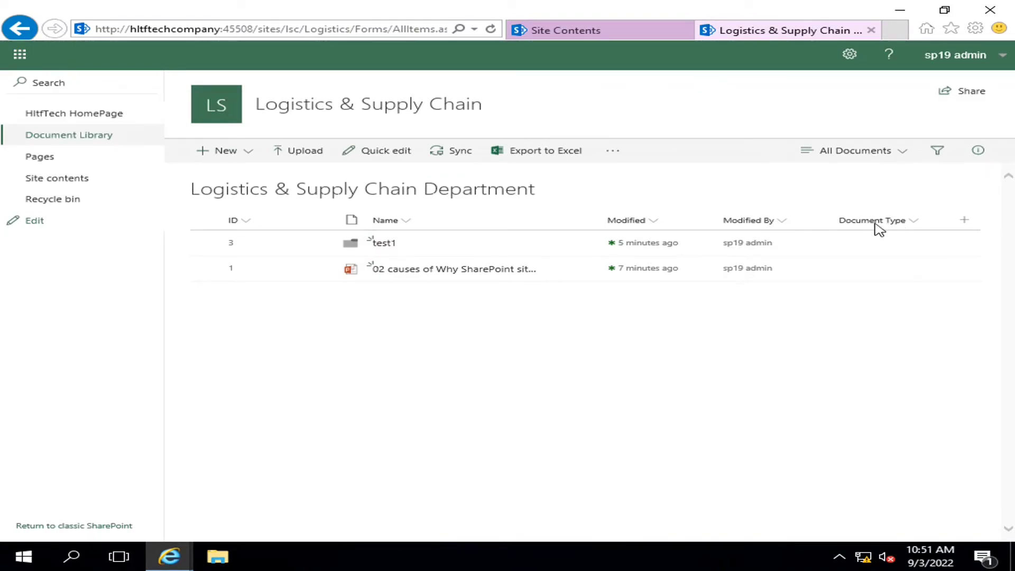
pyautogui.click(207, 244)
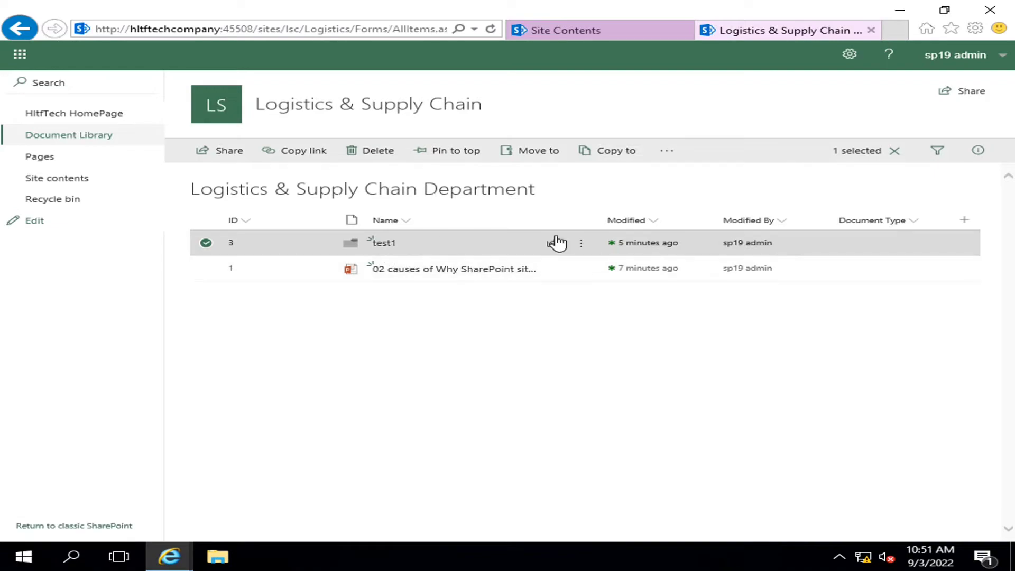
pyautogui.click(209, 247)
pyautogui.click(207, 269)
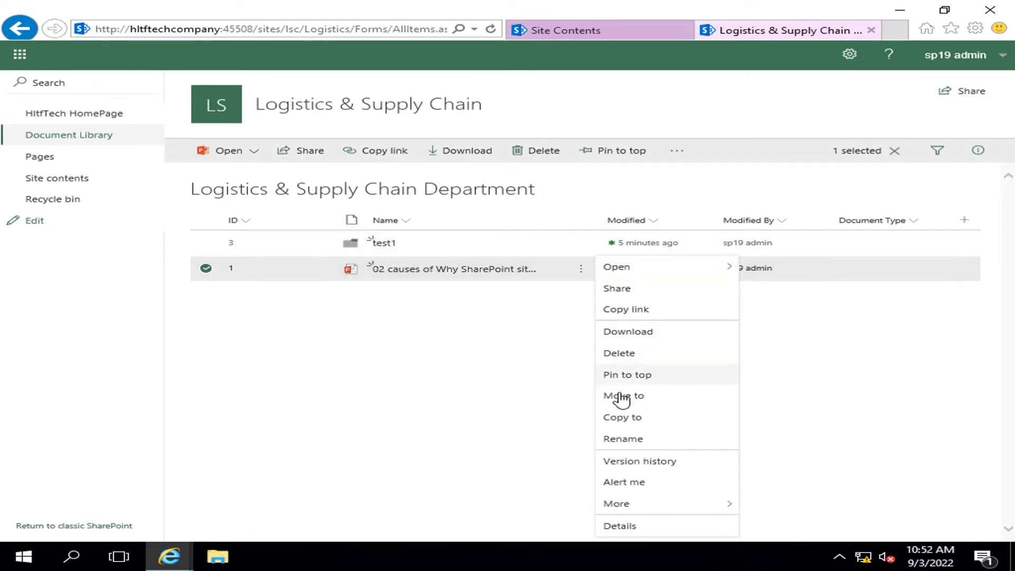
pyautogui.click(903, 375)
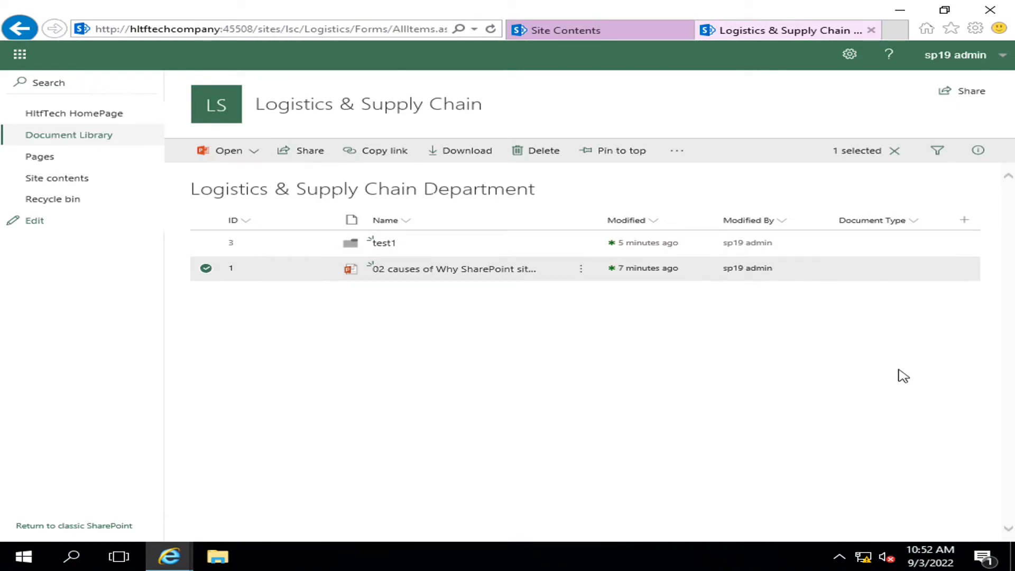
# Edit the presentation's properties to set its Document Type to Book and save them
pyautogui.click(210, 276)
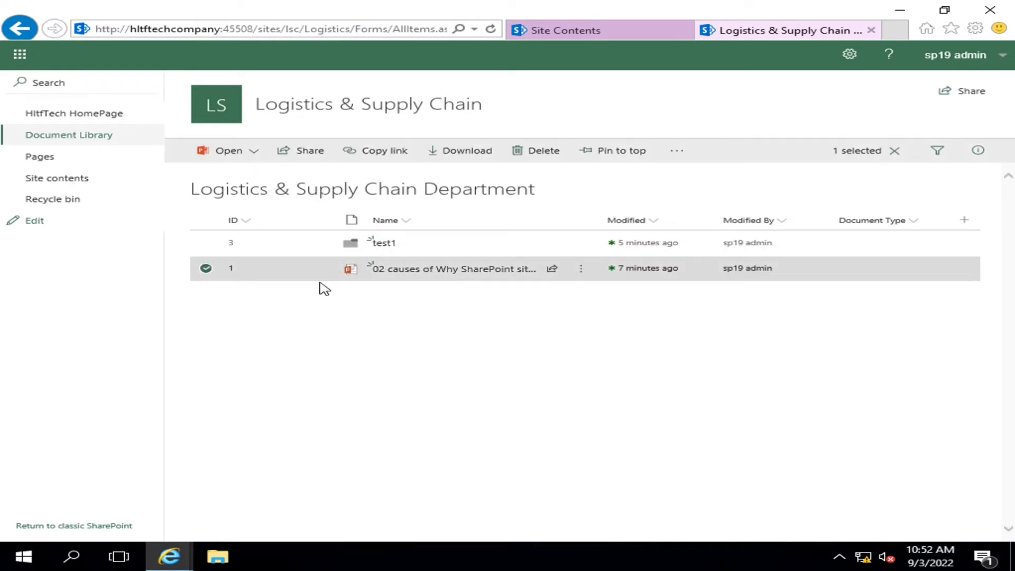
pyautogui.click(977, 153)
pyautogui.click(969, 321)
pyautogui.click(590, 264)
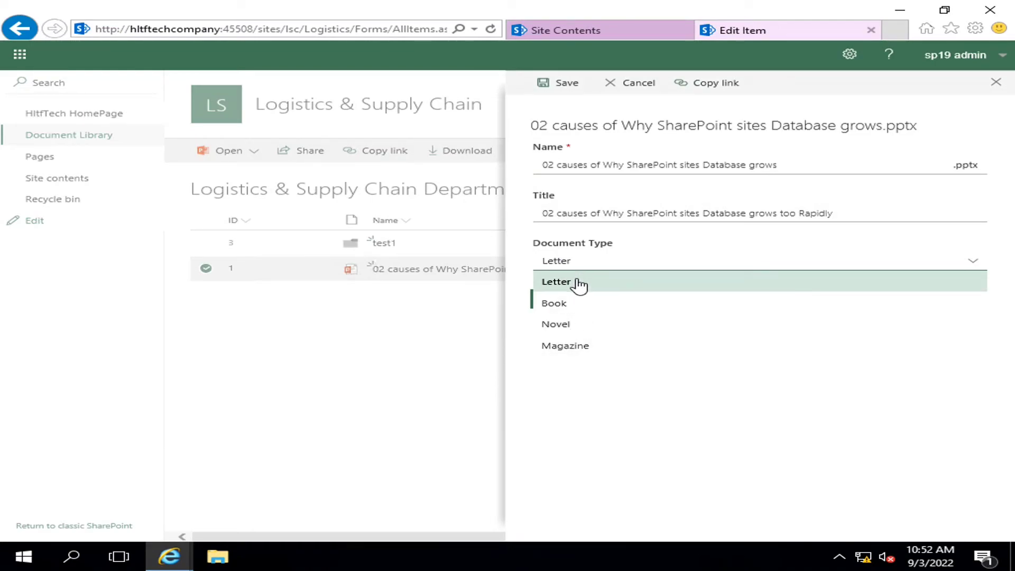
pyautogui.click(581, 308)
pyautogui.click(573, 304)
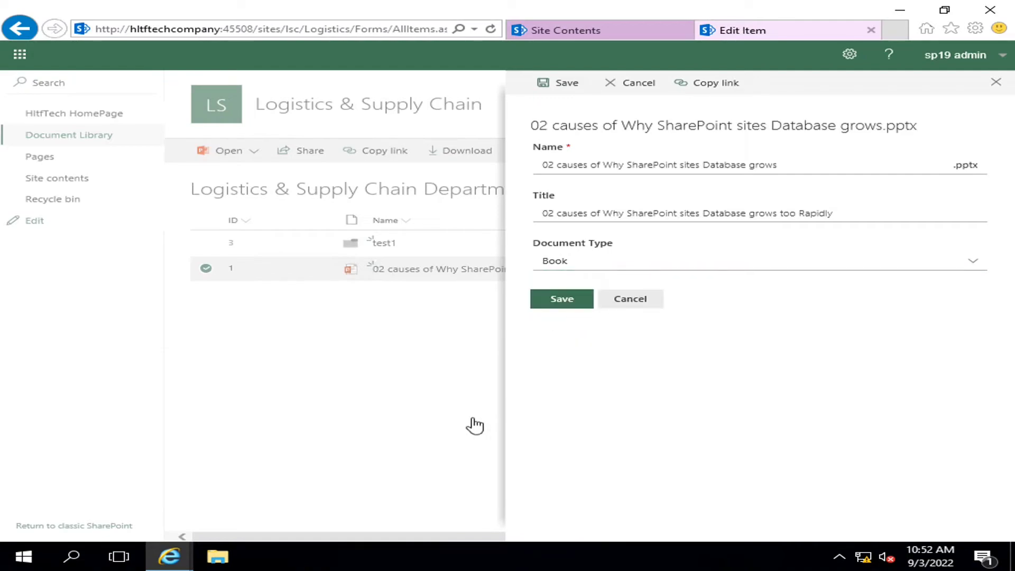
# Clear the selection of the presentation and open the current All Documents view for editing
pyautogui.click(979, 150)
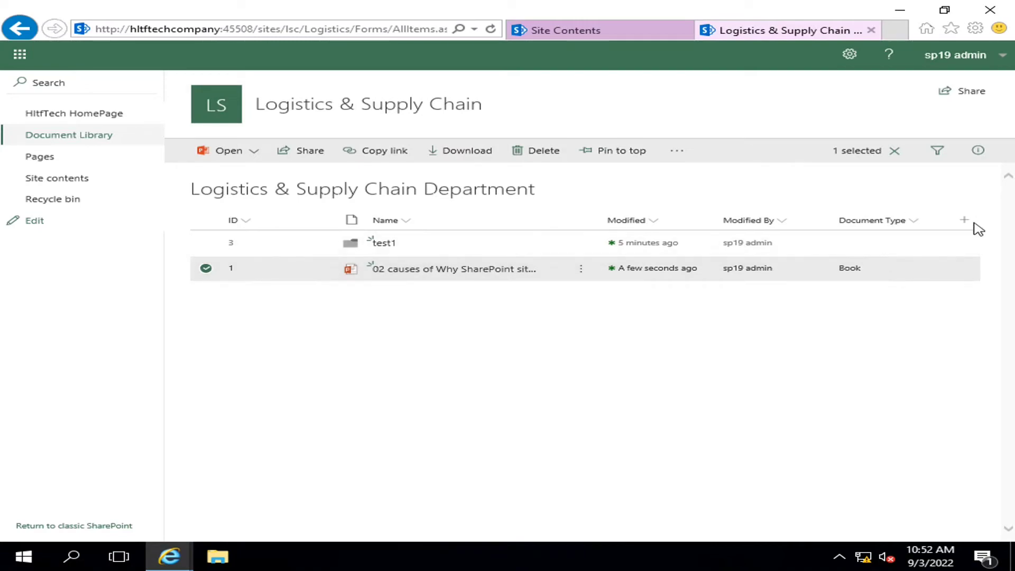
pyautogui.click(894, 150)
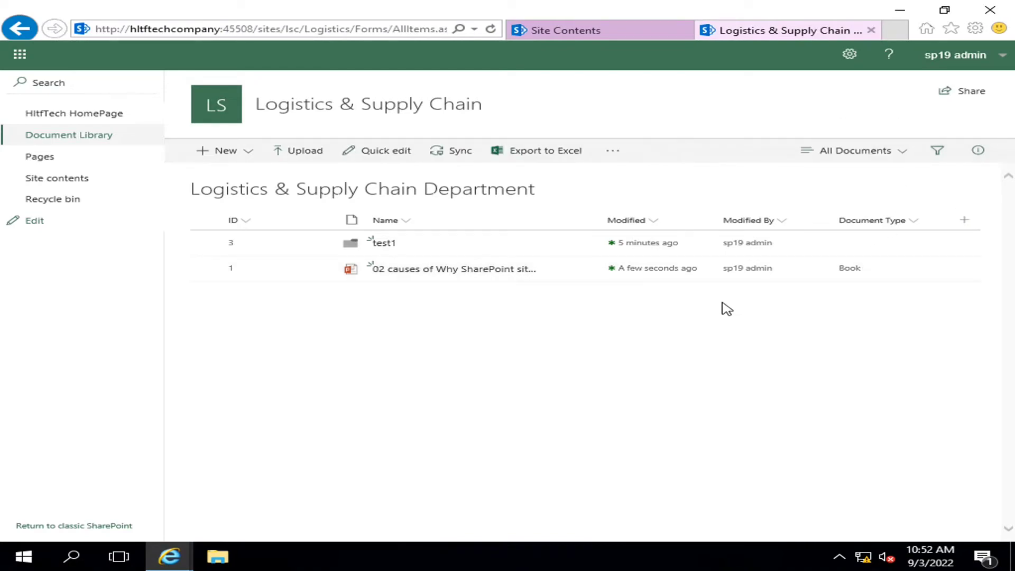
pyautogui.click(892, 152)
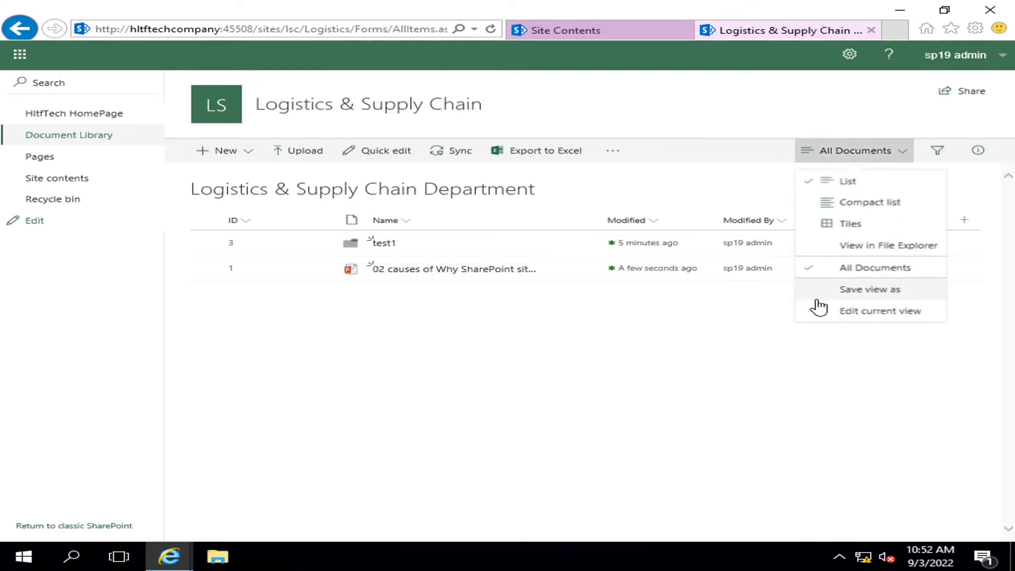
pyautogui.click(851, 313)
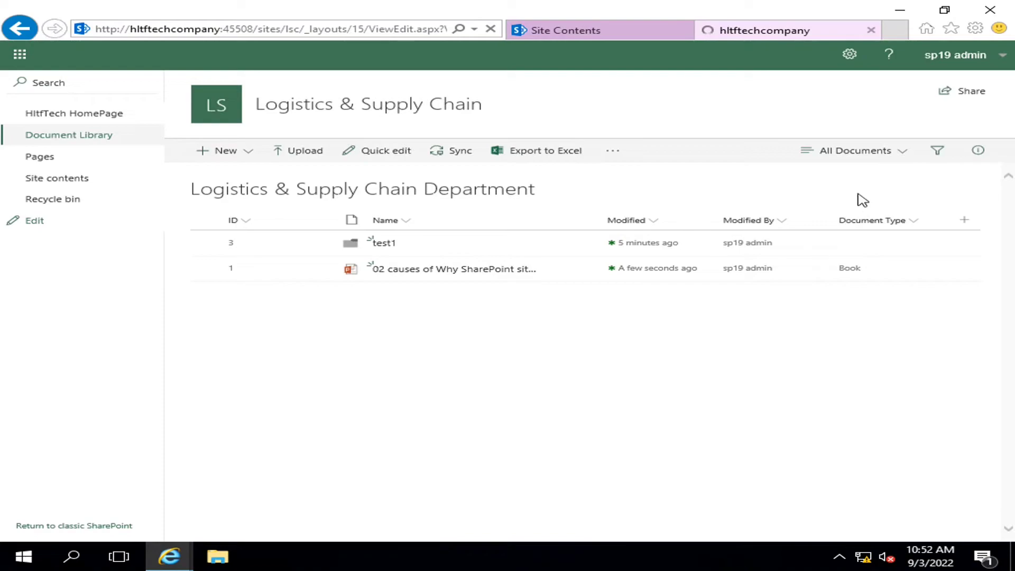
# Go from the view's edit page to the document library settings and start a new column
pyautogui.click(850, 56)
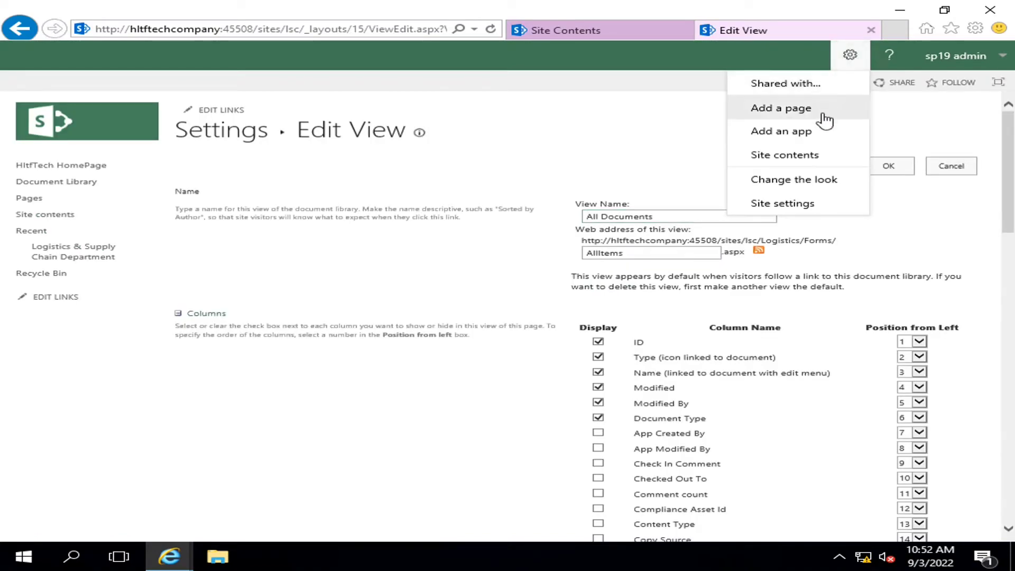
pyautogui.click(732, 154)
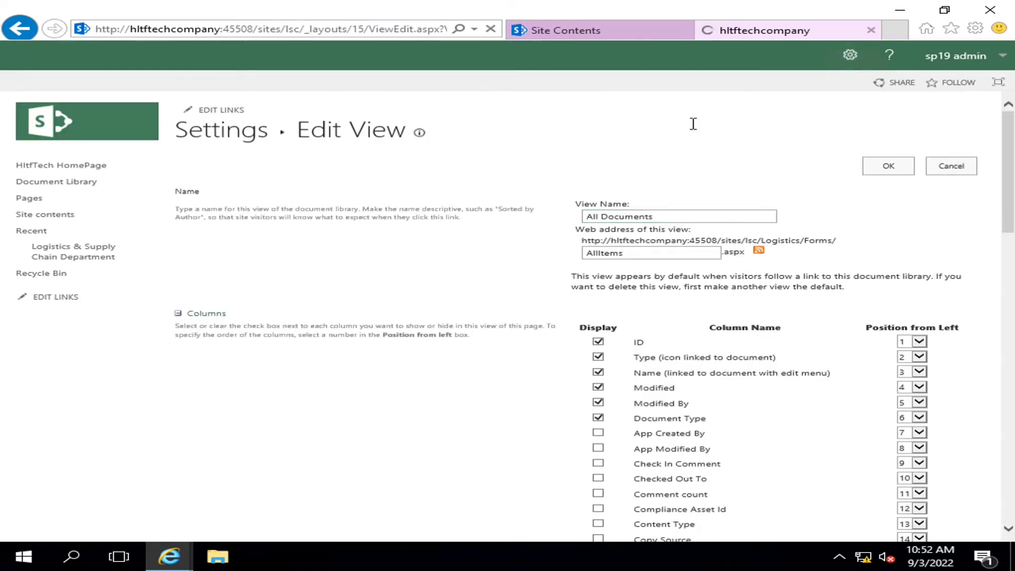
pyautogui.click(850, 64)
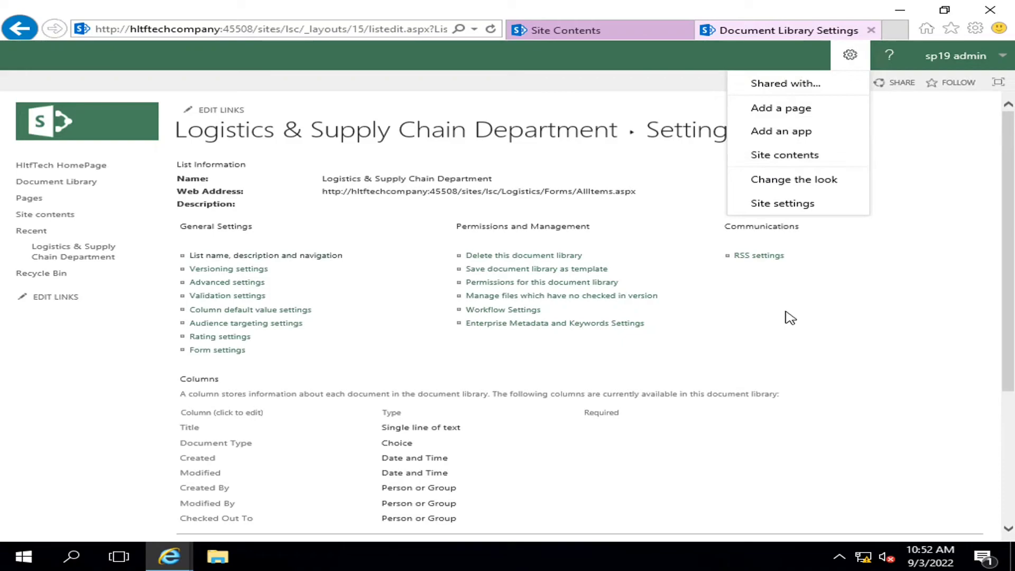
pyautogui.scroll(-4, 320, 426)
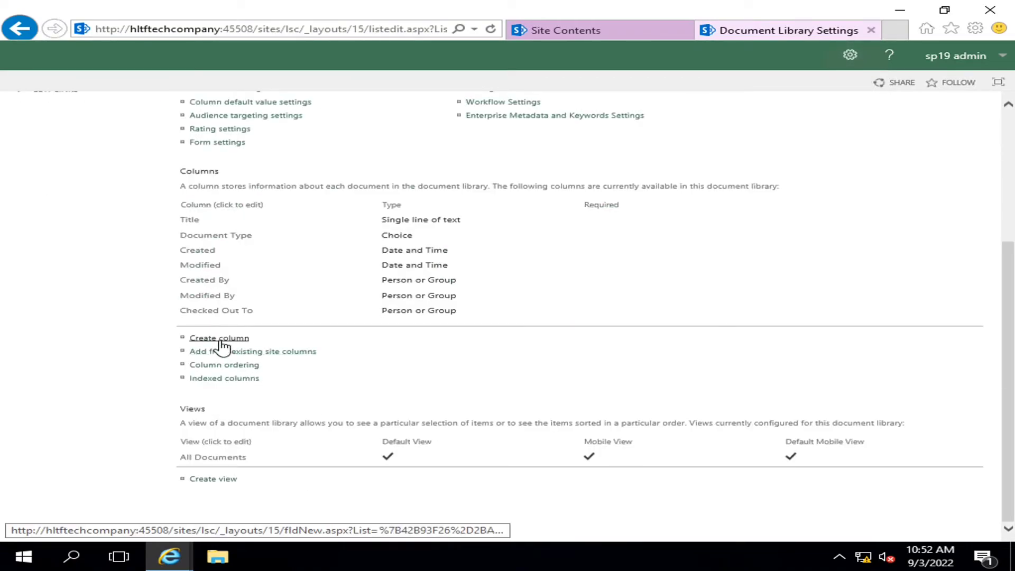
pyautogui.click(195, 339)
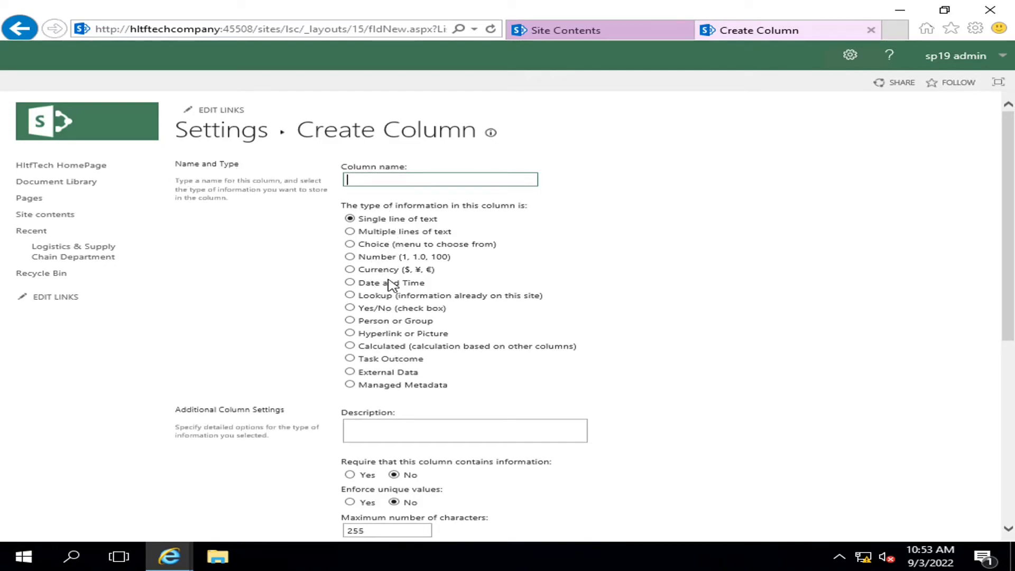
# Examine the additional settings of a single-line-of-text column, trying Enforce unique values on and setting it back to No
pyautogui.scroll(-4, 474, 372)
pyautogui.moveTo(343, 261); pyautogui.dragTo(555, 256)
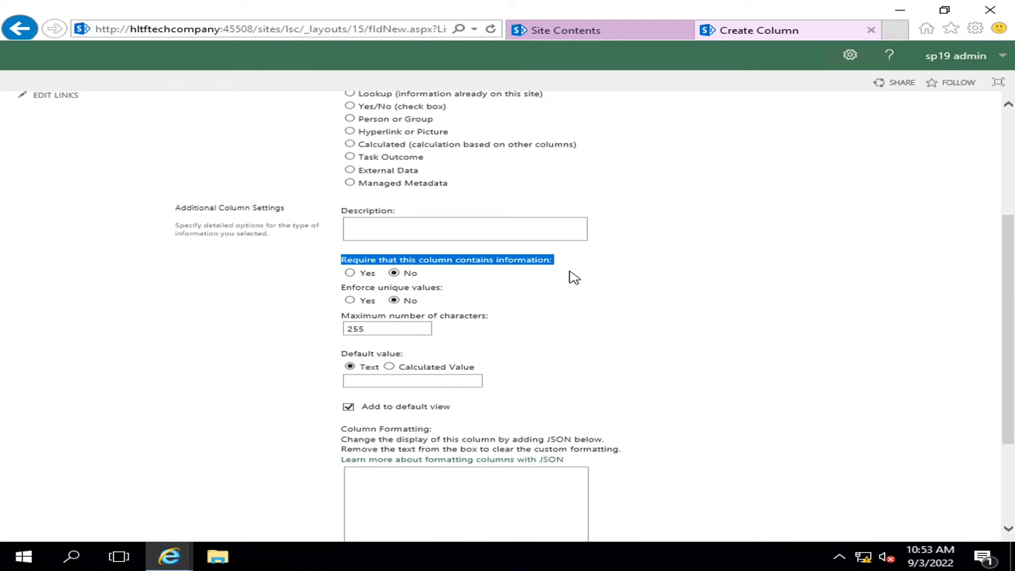
pyautogui.scroll(-2, 574, 278)
pyautogui.scroll(1, 574, 277)
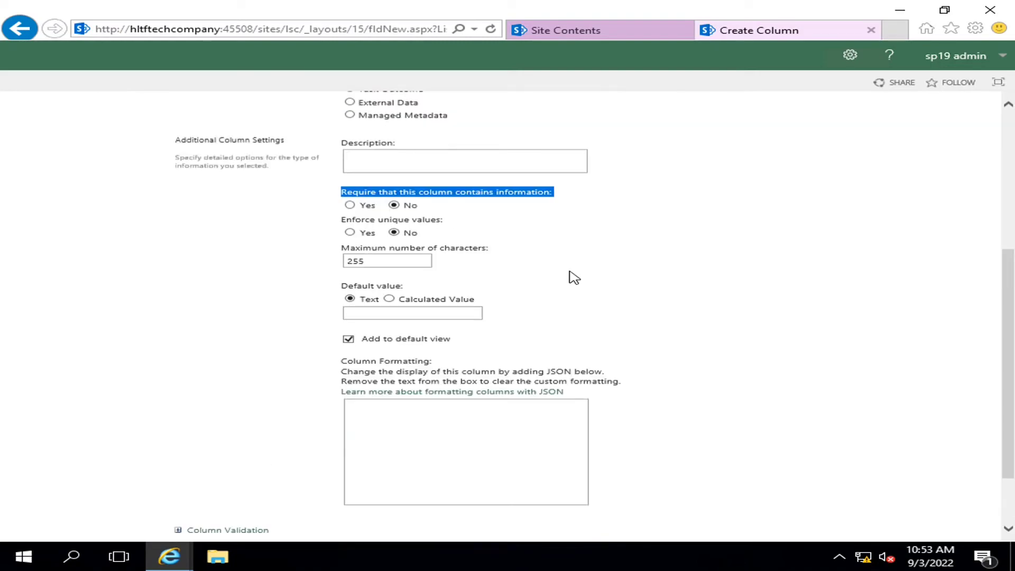
pyautogui.click(349, 233)
pyautogui.click(403, 231)
pyautogui.scroll(5, 672, 356)
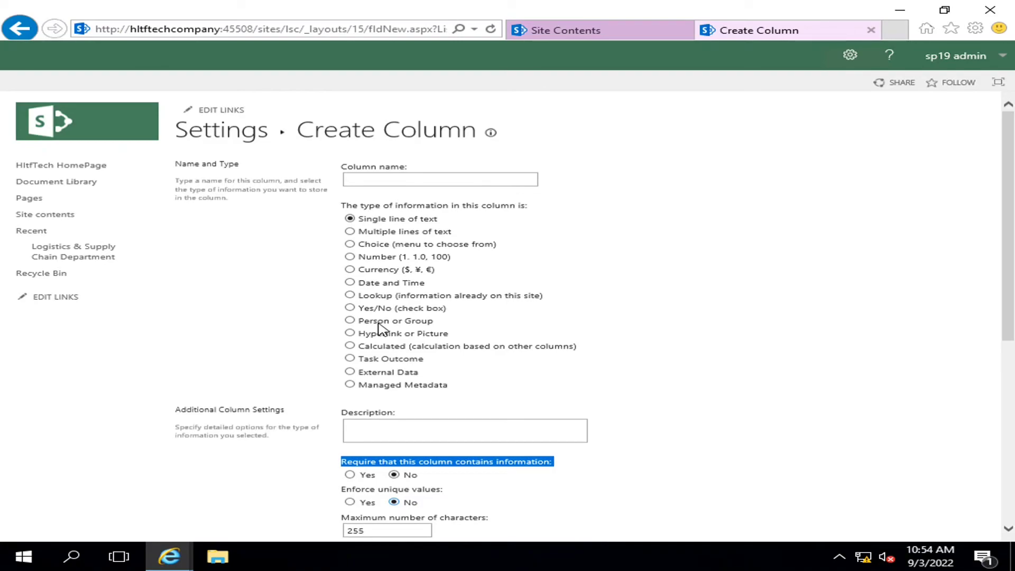
# Switch the new column's information type to Person or Group and examine its selection and display settings
pyautogui.click(350, 320)
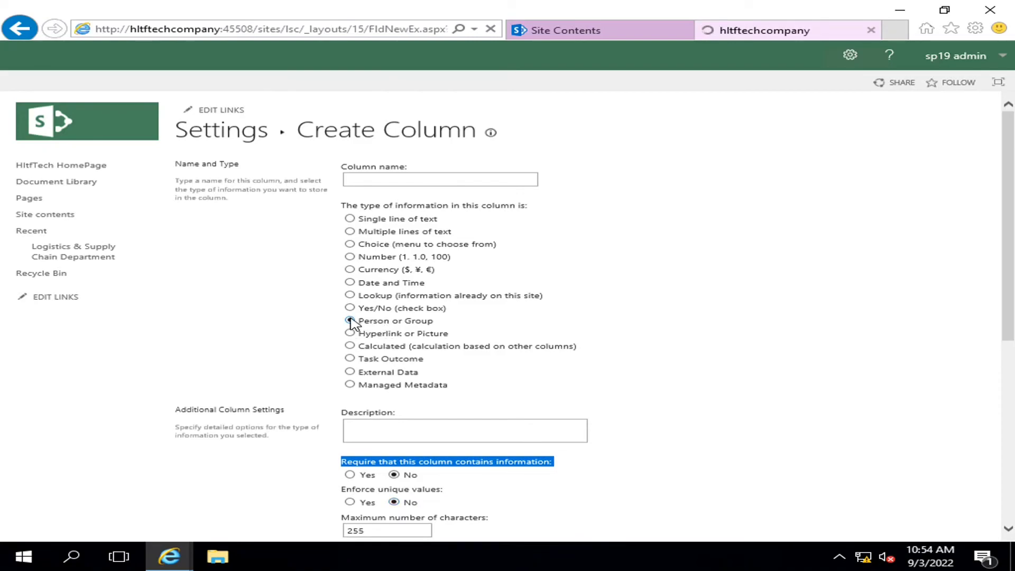
pyautogui.scroll(-3, 587, 351)
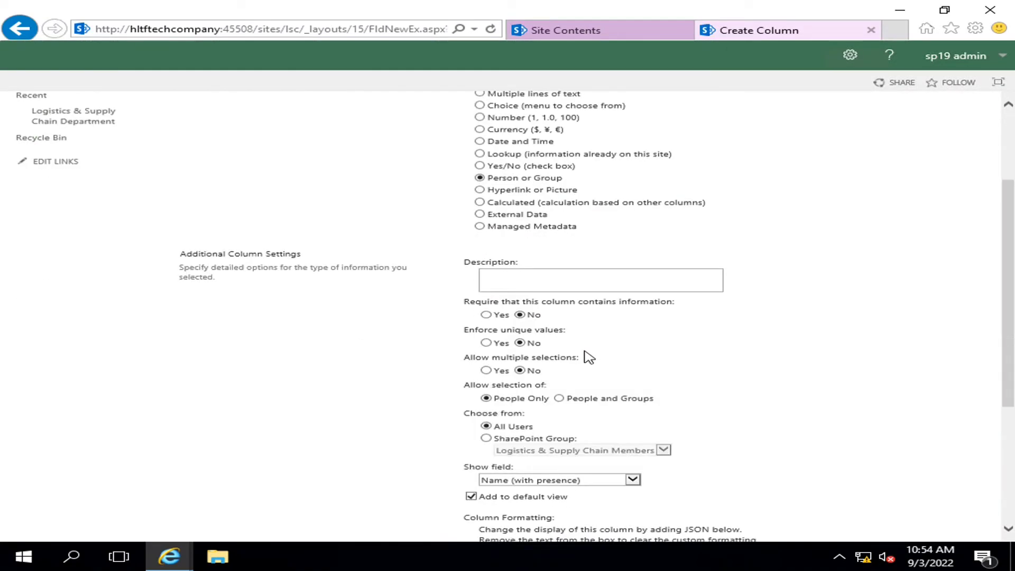
pyautogui.scroll(3, 587, 358)
pyautogui.scroll(-4, 588, 359)
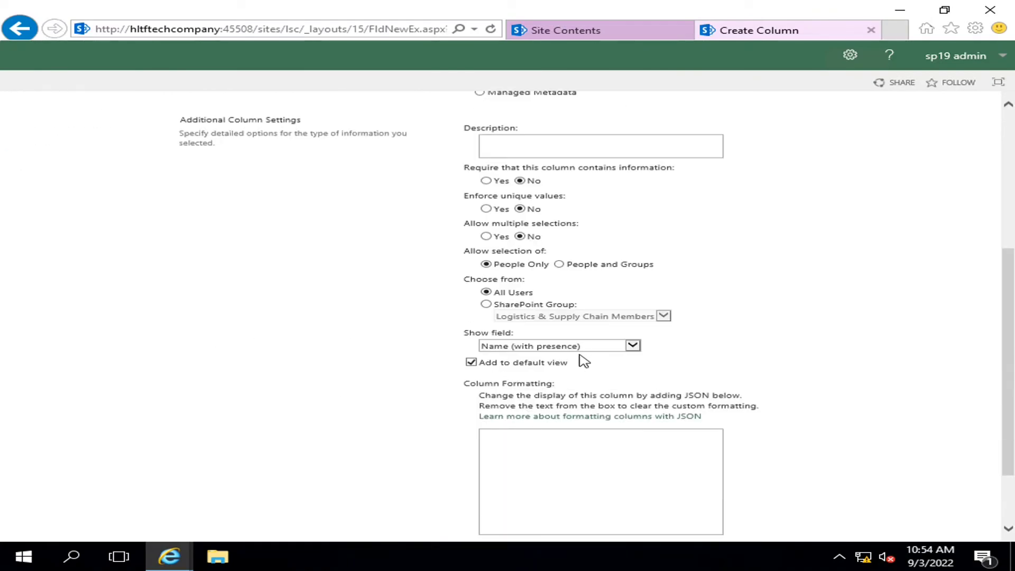
pyautogui.scroll(3, 585, 356)
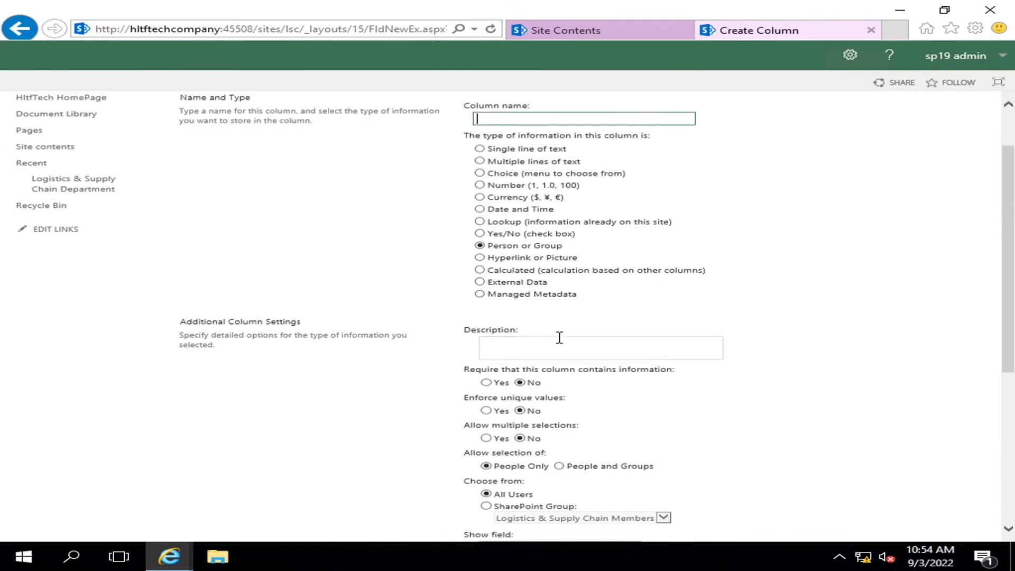
# Look at the settings offered for the Hyperlink or Picture type and the Managed Metadata type
pyautogui.click(481, 258)
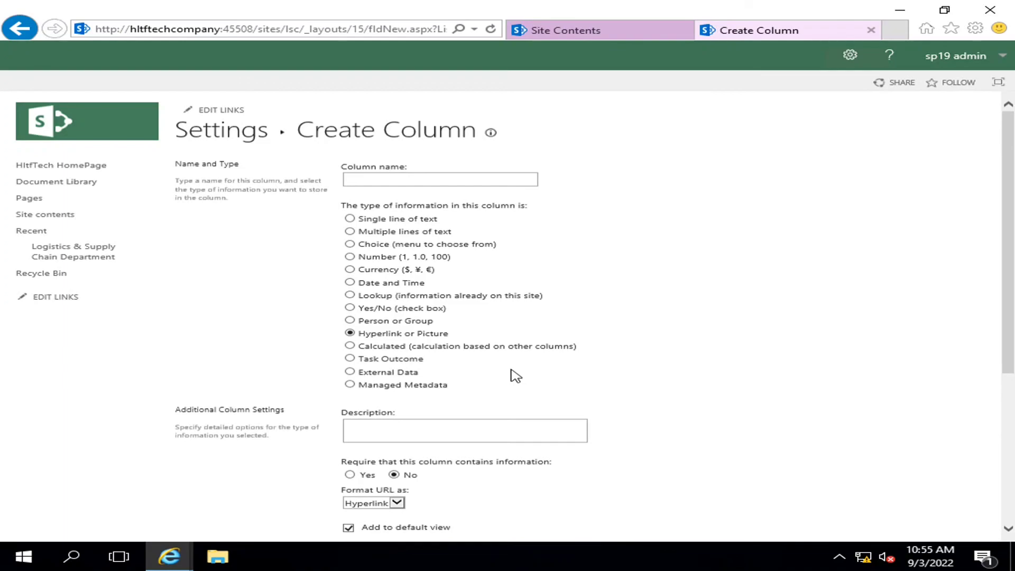
pyautogui.click(350, 384)
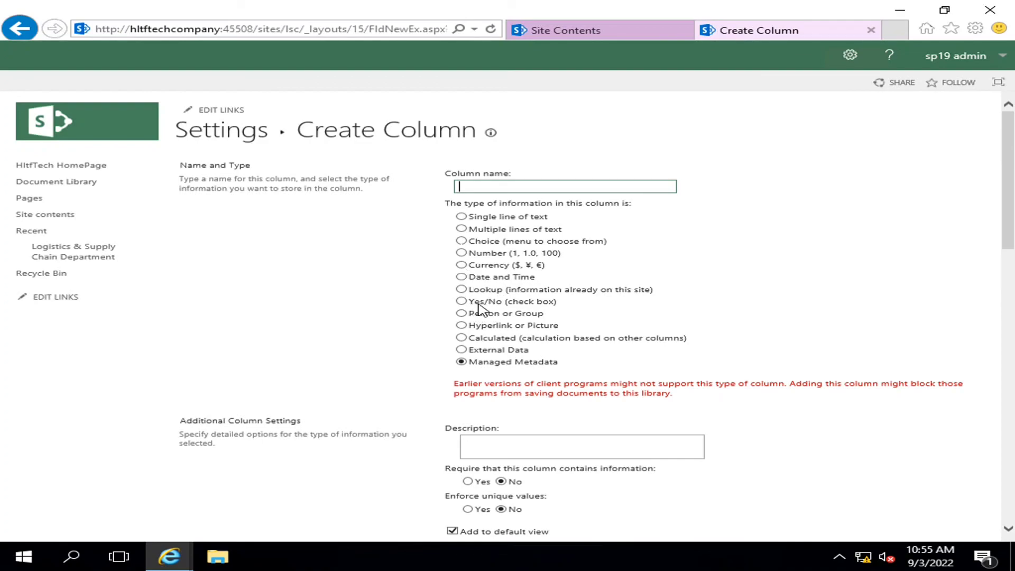
# Switch the information type to Lookup, review its source, additional field and relationship options, and cancel the new column
pyautogui.click(461, 289)
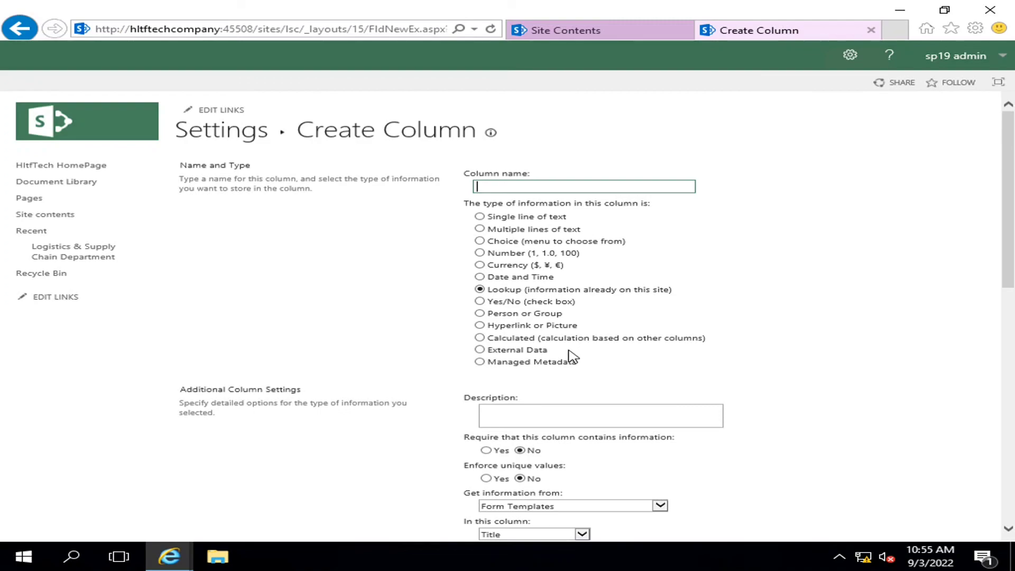
pyautogui.scroll(-10, 570, 354)
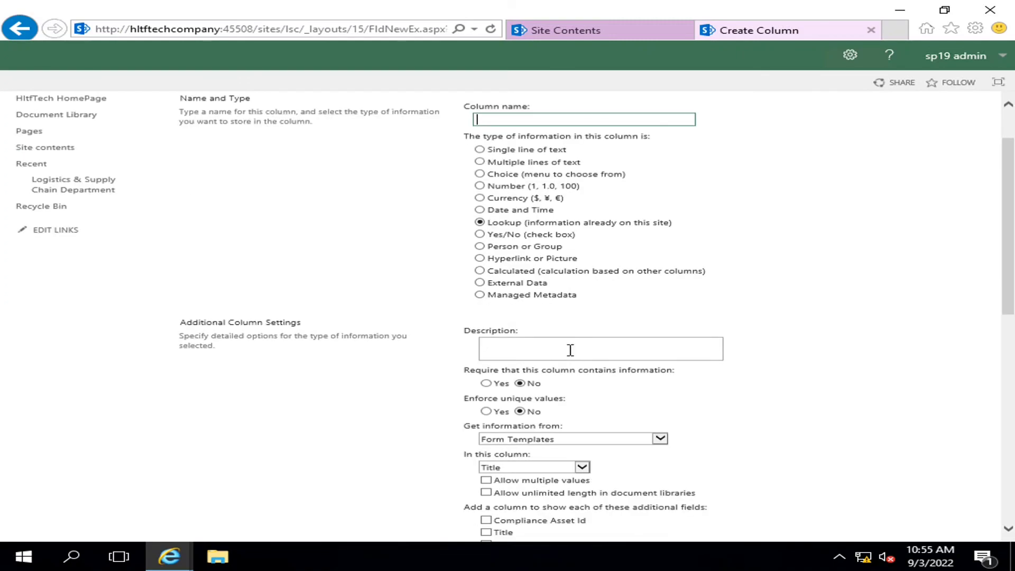
pyautogui.scroll(1, 570, 350)
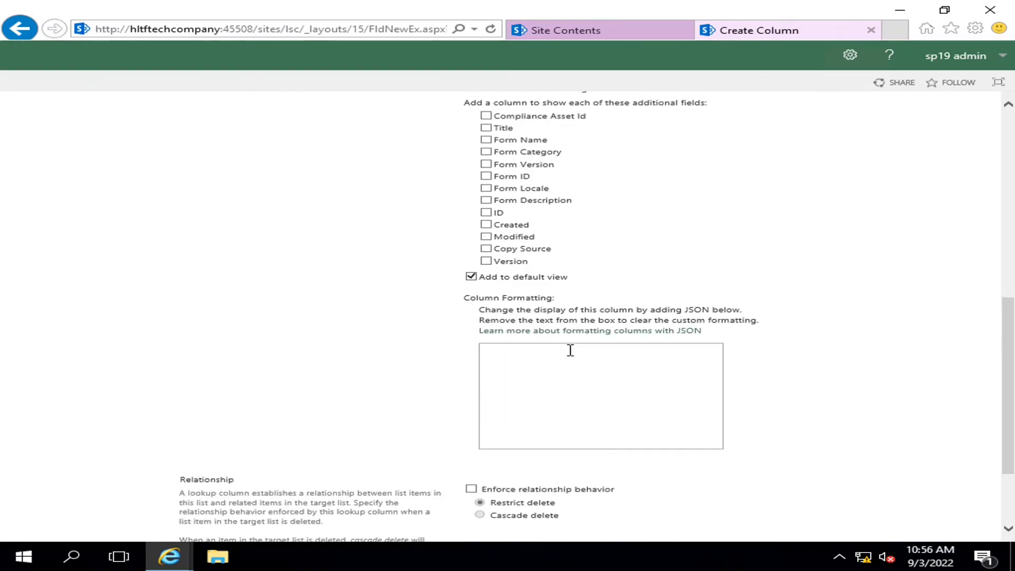
pyautogui.scroll(-2, 571, 350)
pyautogui.click(977, 489)
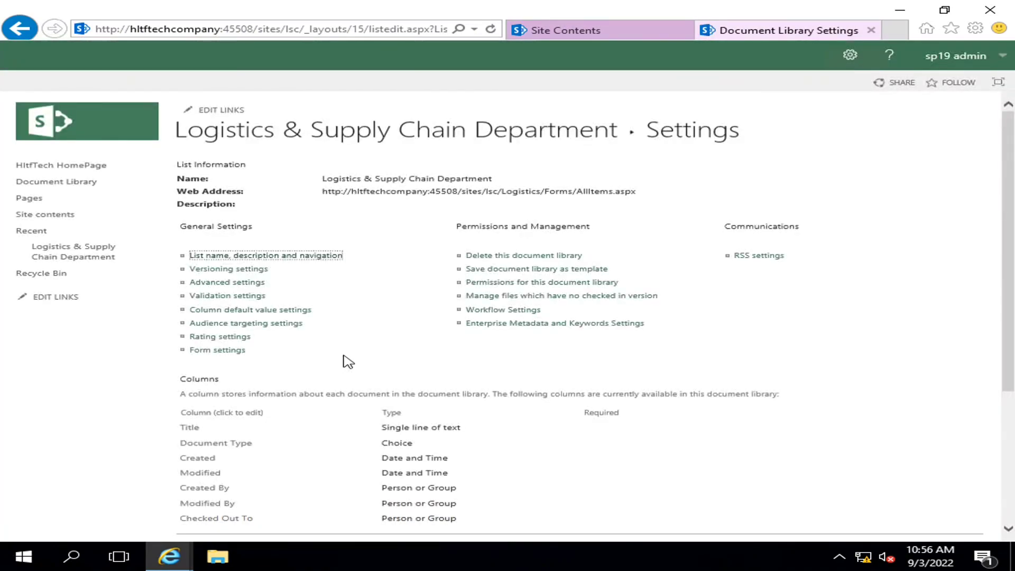
pyautogui.scroll(-1, 347, 361)
pyautogui.scroll(-2, 348, 362)
pyautogui.scroll(2, 347, 362)
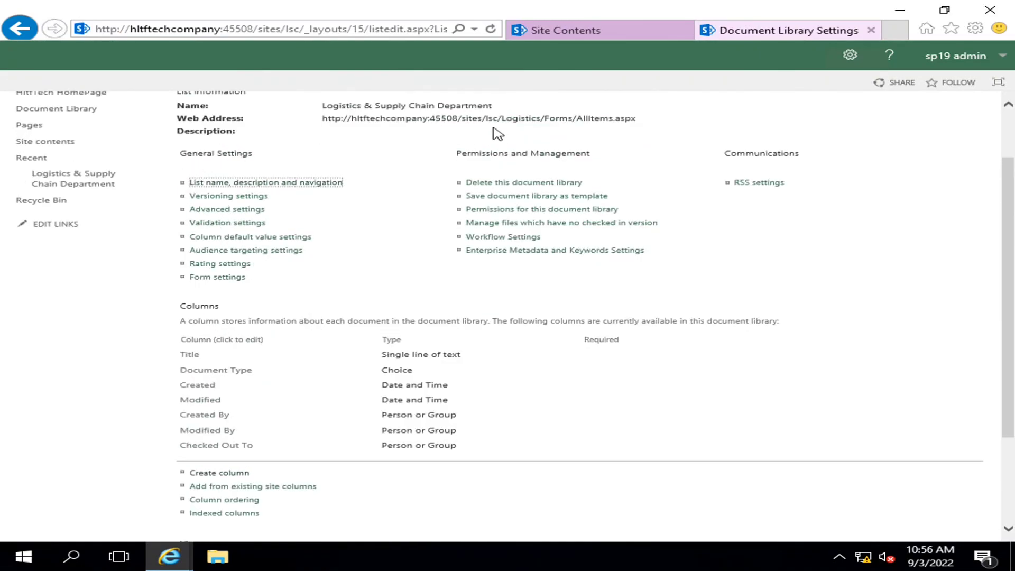
pyautogui.scroll(1, 382, 317)
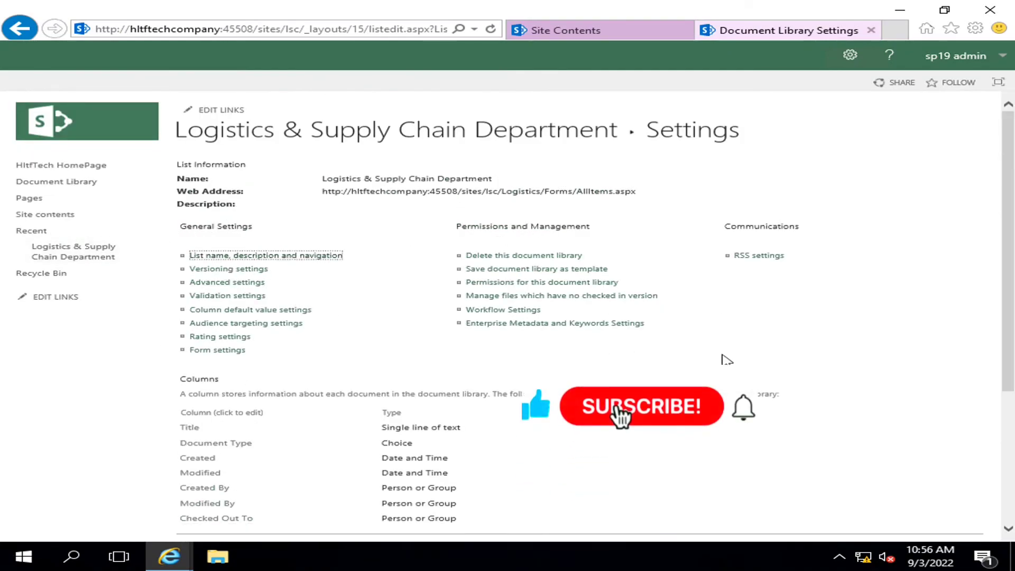
pyautogui.moveTo(576, 9)
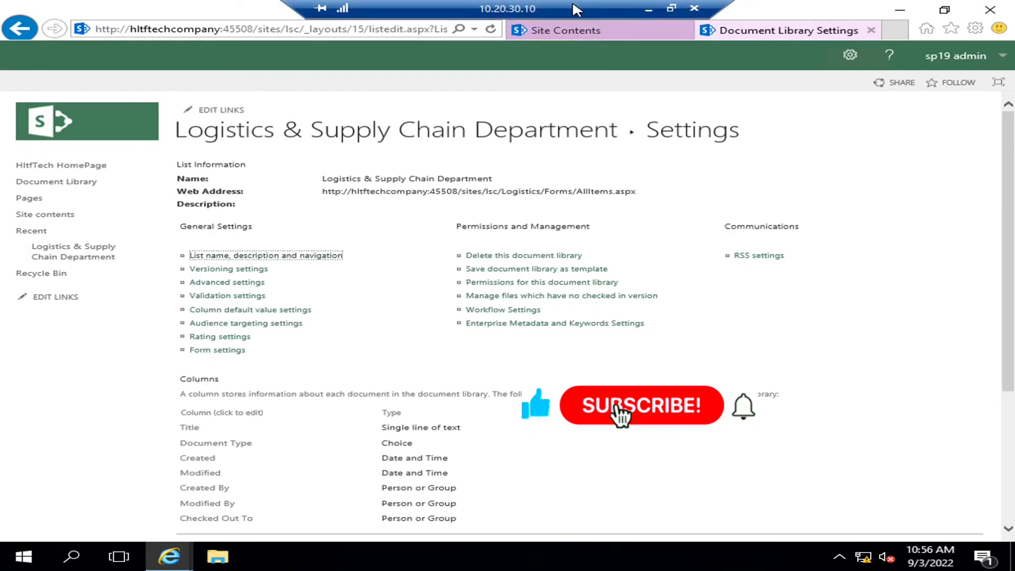